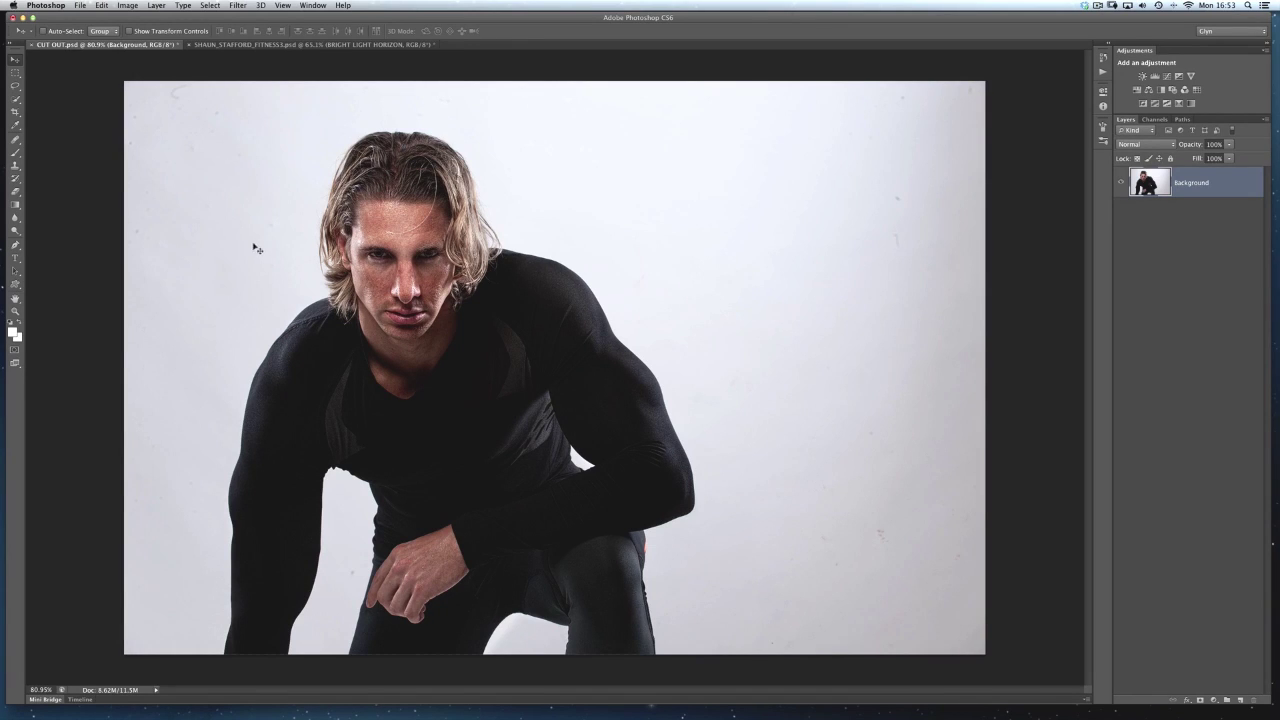
Step: Select the man's whole figure with the Quick Selection tool
key("w")
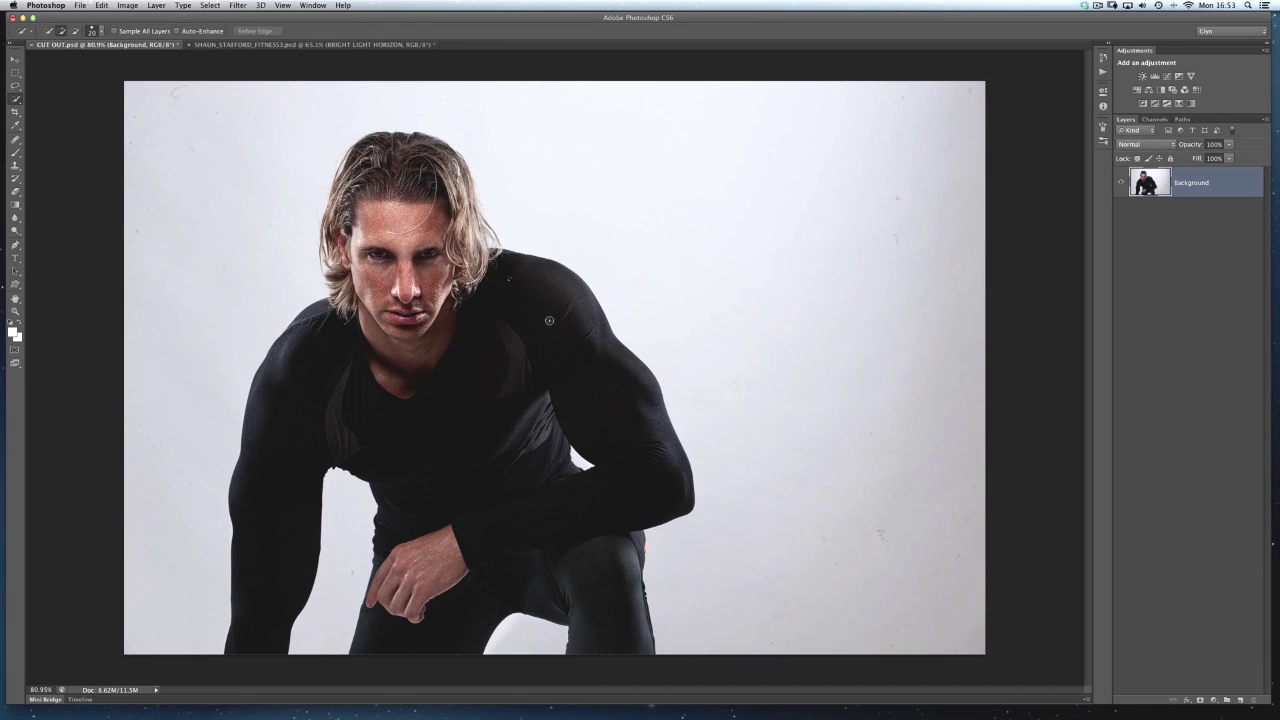
mouse_move(549, 321)
left_mouse_down()
mouse_move(639, 476)
mouse_move(598, 506)
mouse_move(565, 430)
mouse_move(470, 560)
mouse_move(333, 316)
mouse_move(458, 284)
left_mouse_up()
scroll(436, 313, "up", 3)
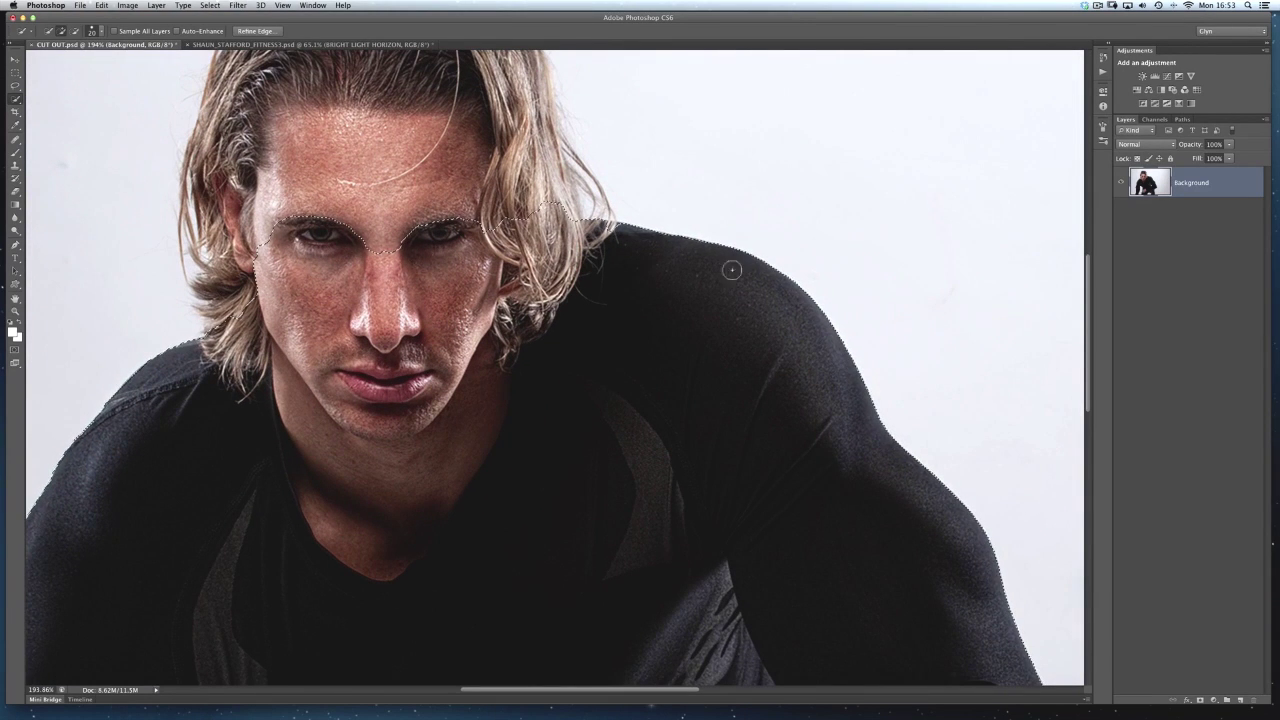
scroll(551, 331, "down", 3)
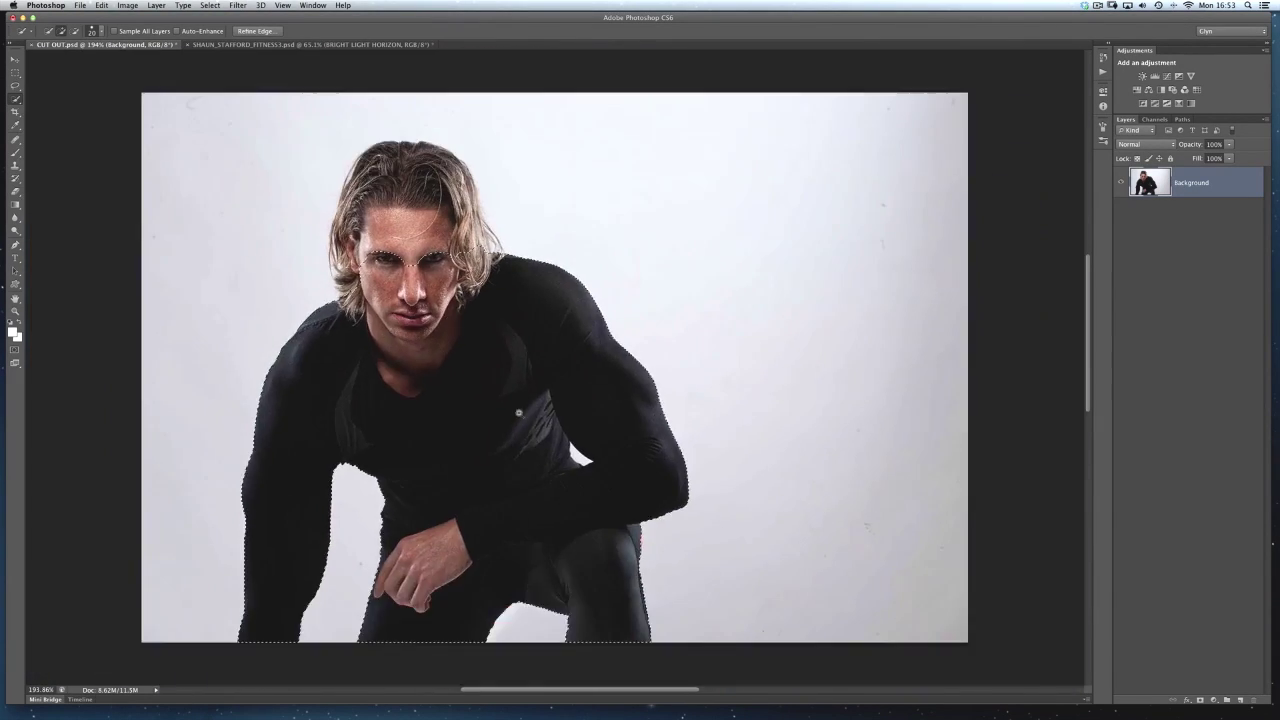
scroll(580, 449, "up", 4)
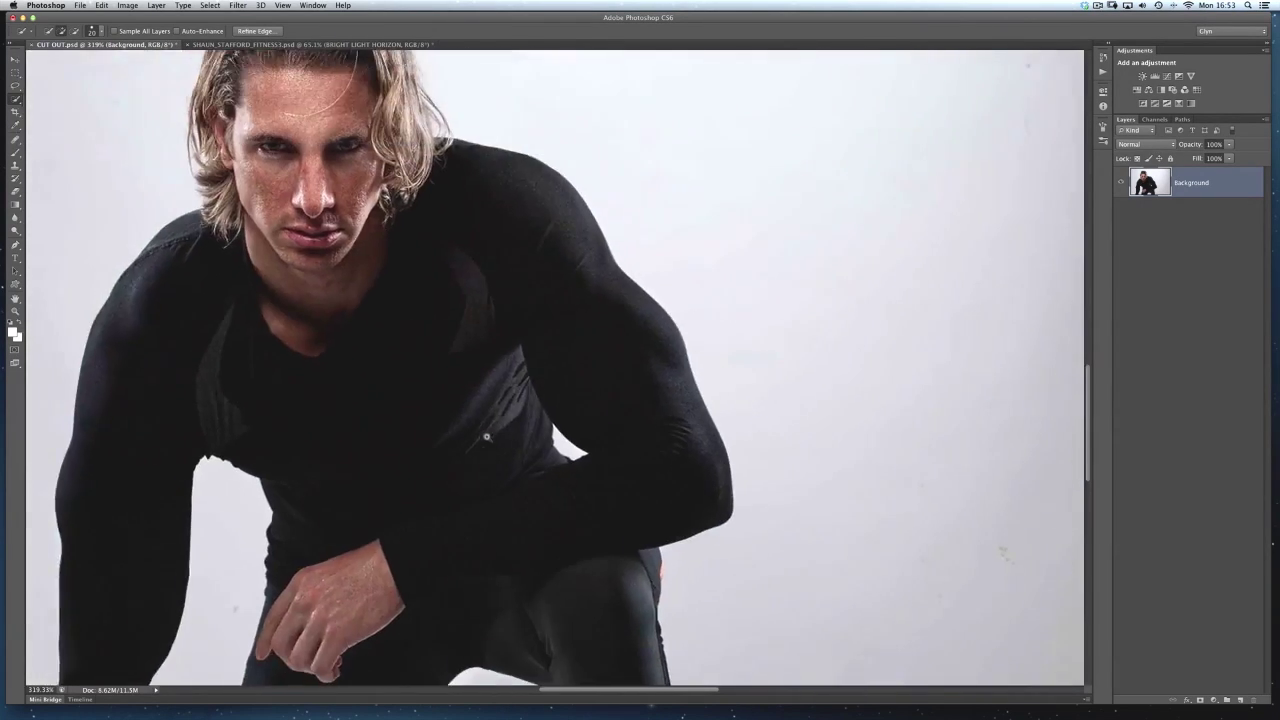
scroll(482, 300, "down", 5)
scroll(551, 374, "up", 1)
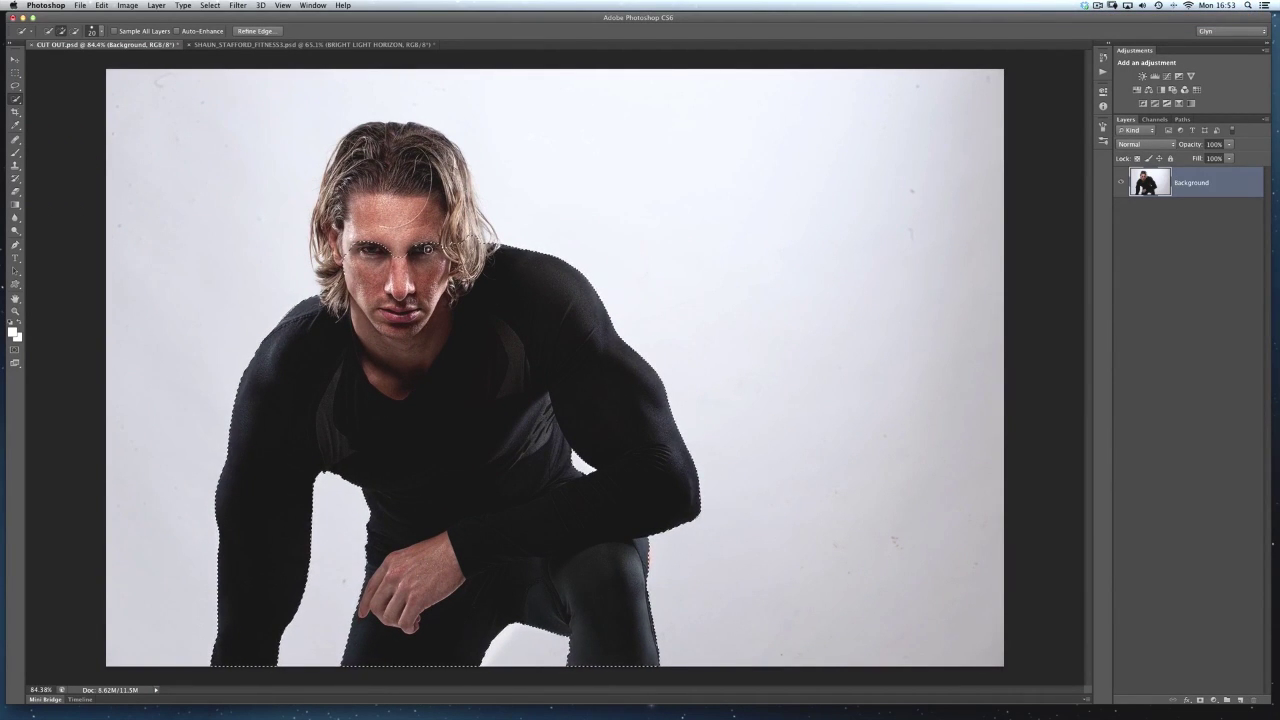
Step: Save the selection as an alpha channel named BODY, then deselect
left_click(210, 5)
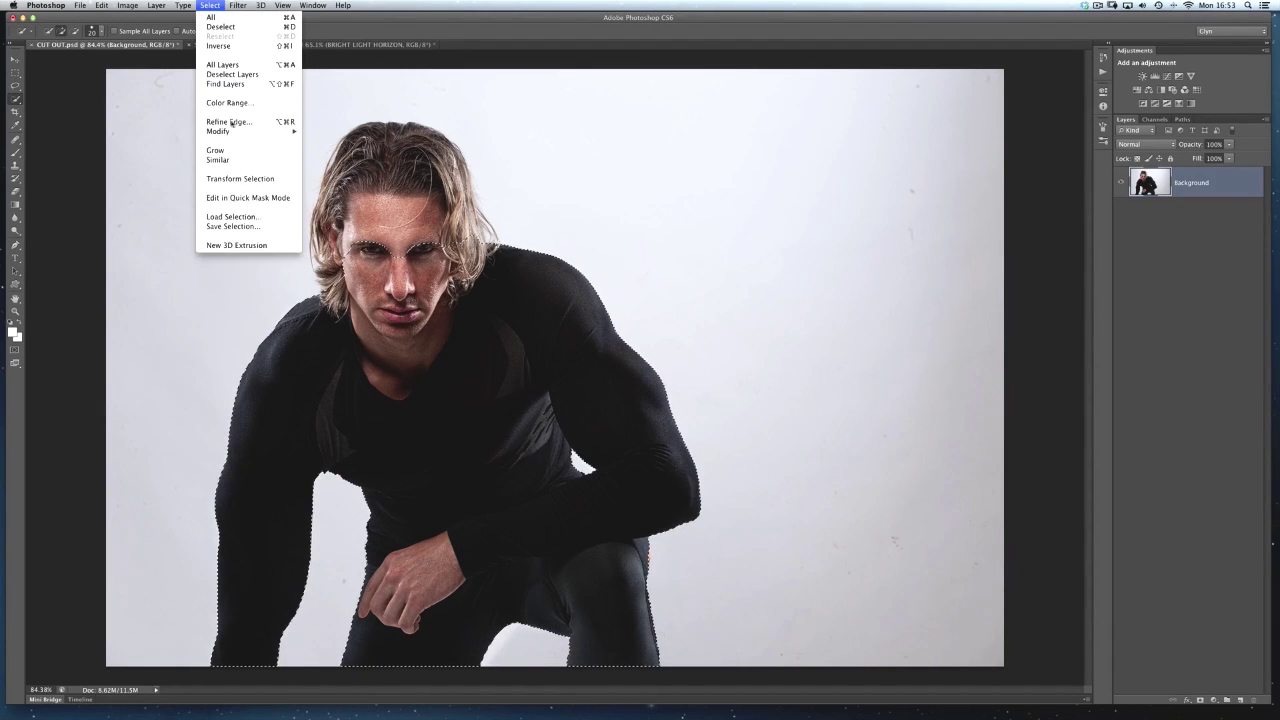
left_click(238, 230)
type("B")
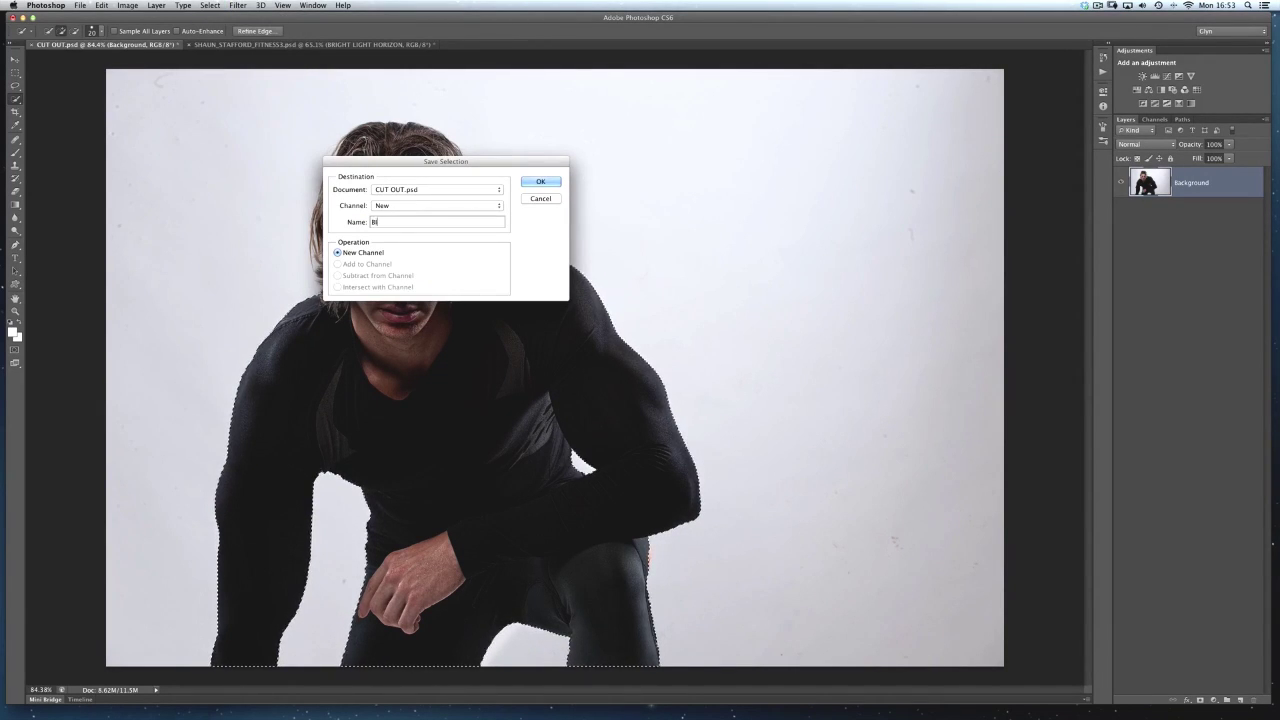
type("lODY")
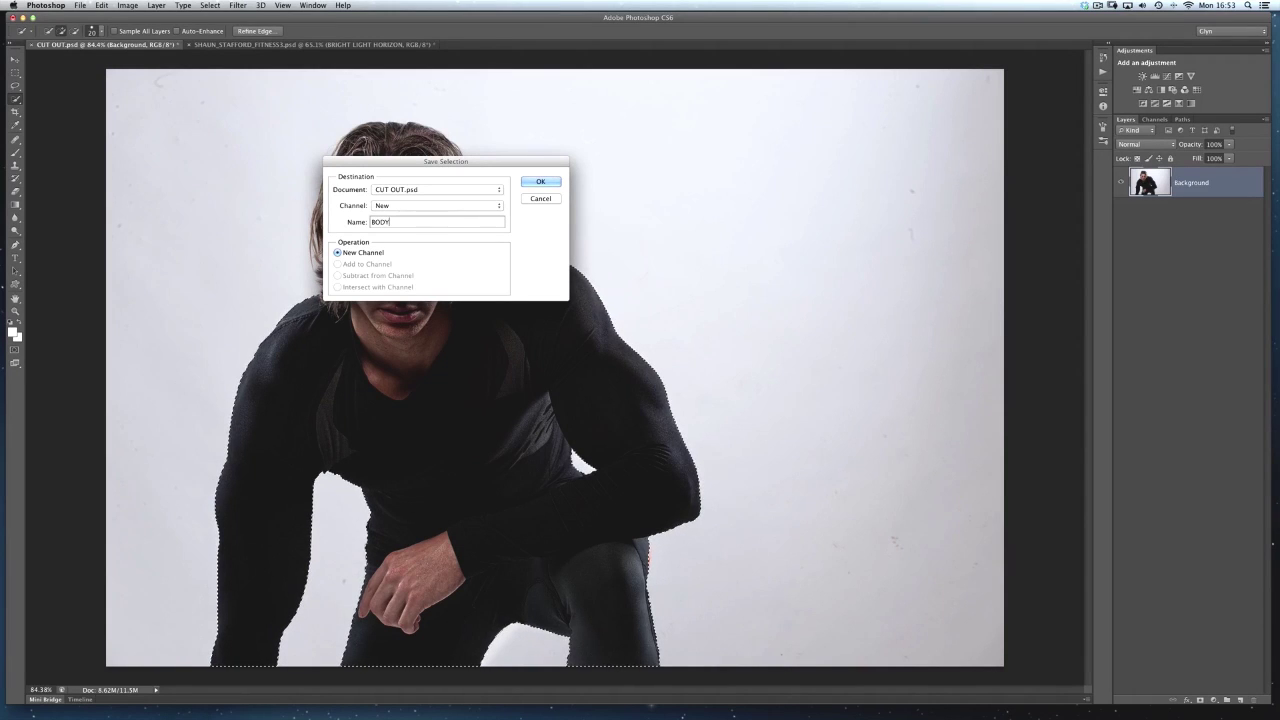
key("Return")
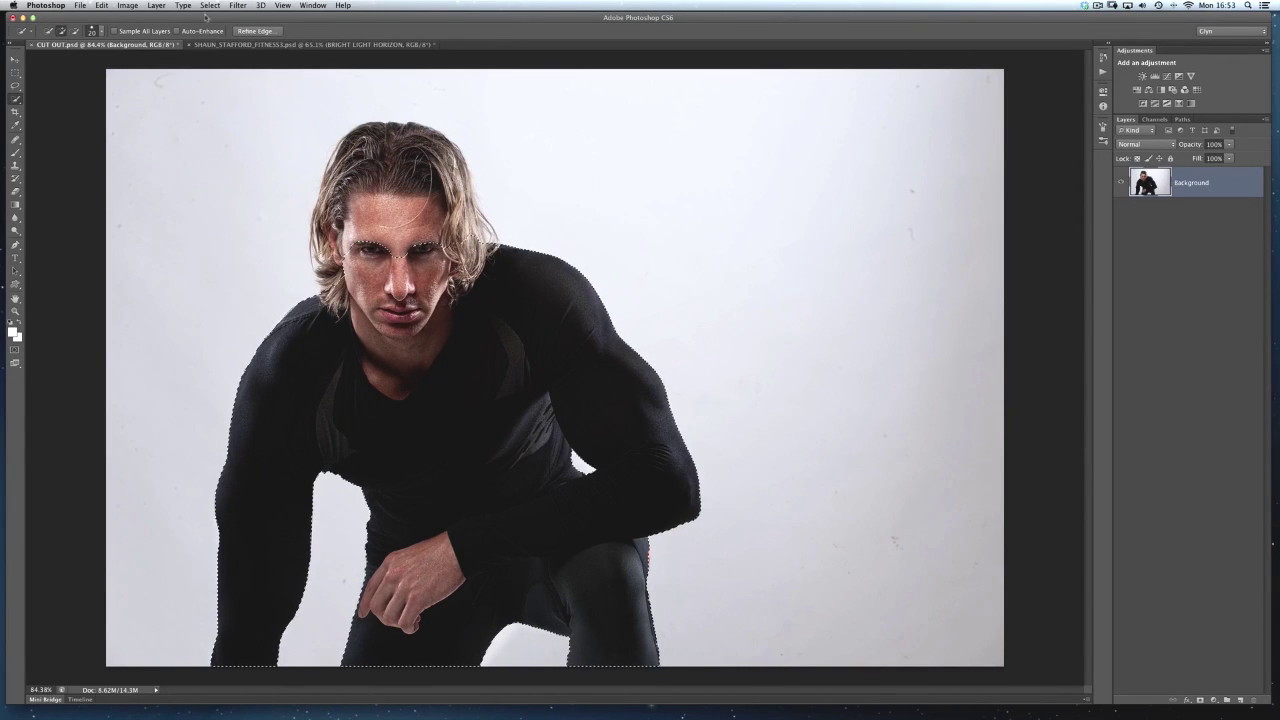
left_click(210, 5)
left_click(223, 27)
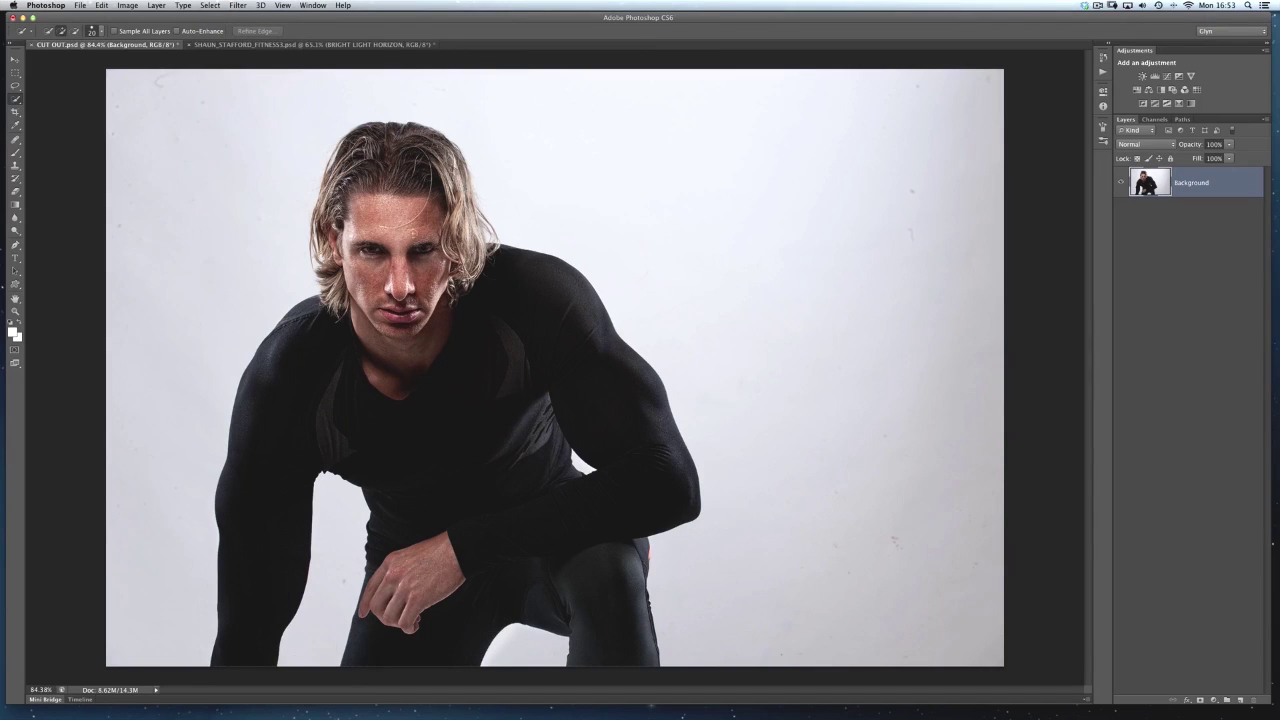
scroll(426, 249, "up", 5)
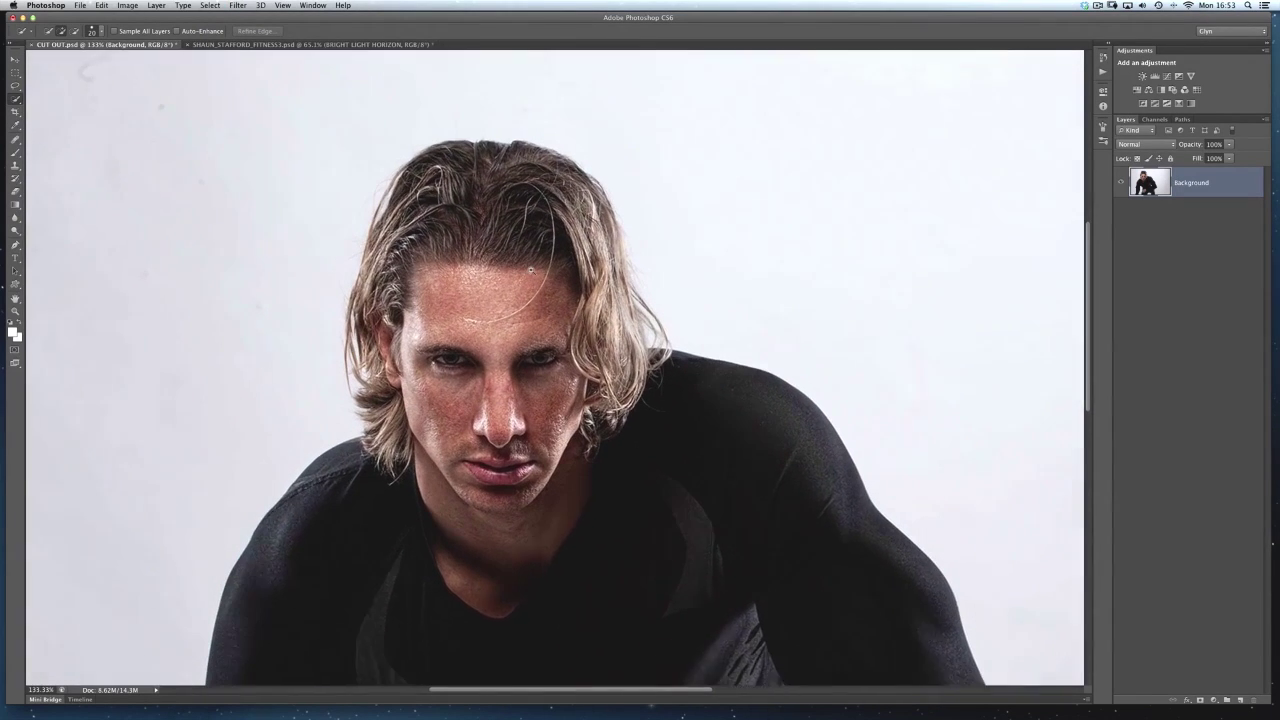
Step: Select the hair and face down to the chin, including the right side of the hair
scroll(530, 270, "up", 3)
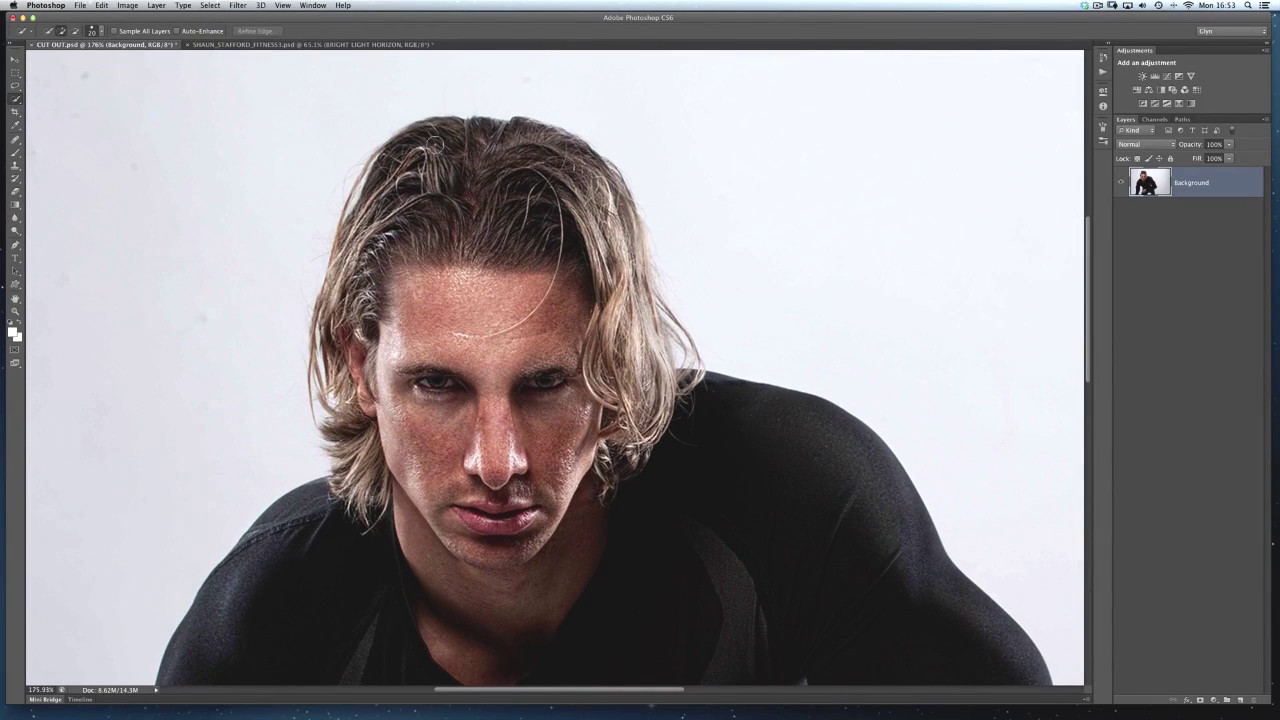
mouse_move(431, 143)
left_mouse_down()
mouse_move(508, 178)
mouse_move(549, 302)
mouse_move(560, 448)
mouse_move(444, 477)
mouse_move(374, 430)
mouse_move(490, 411)
mouse_move(622, 362)
left_mouse_up()
mouse_move(638, 293)
left_mouse_down()
mouse_move(643, 258)
mouse_move(638, 431)
left_mouse_up()
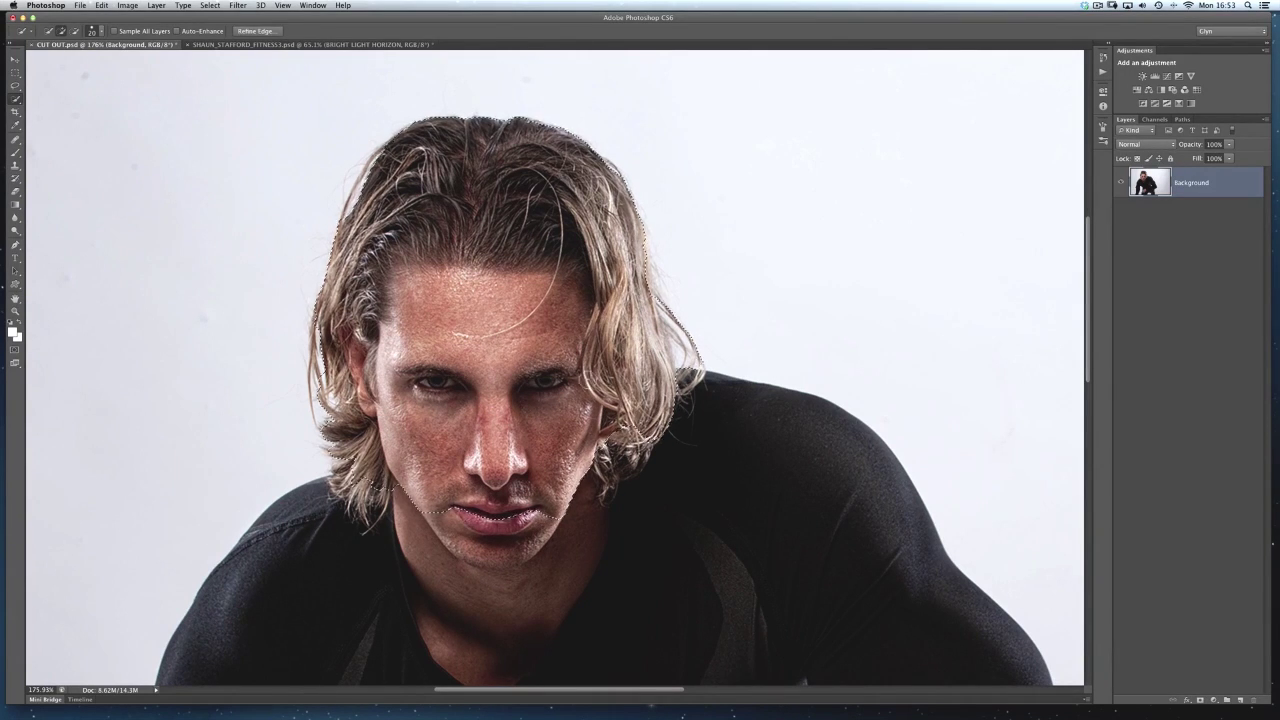
scroll(690, 348, "up", 5)
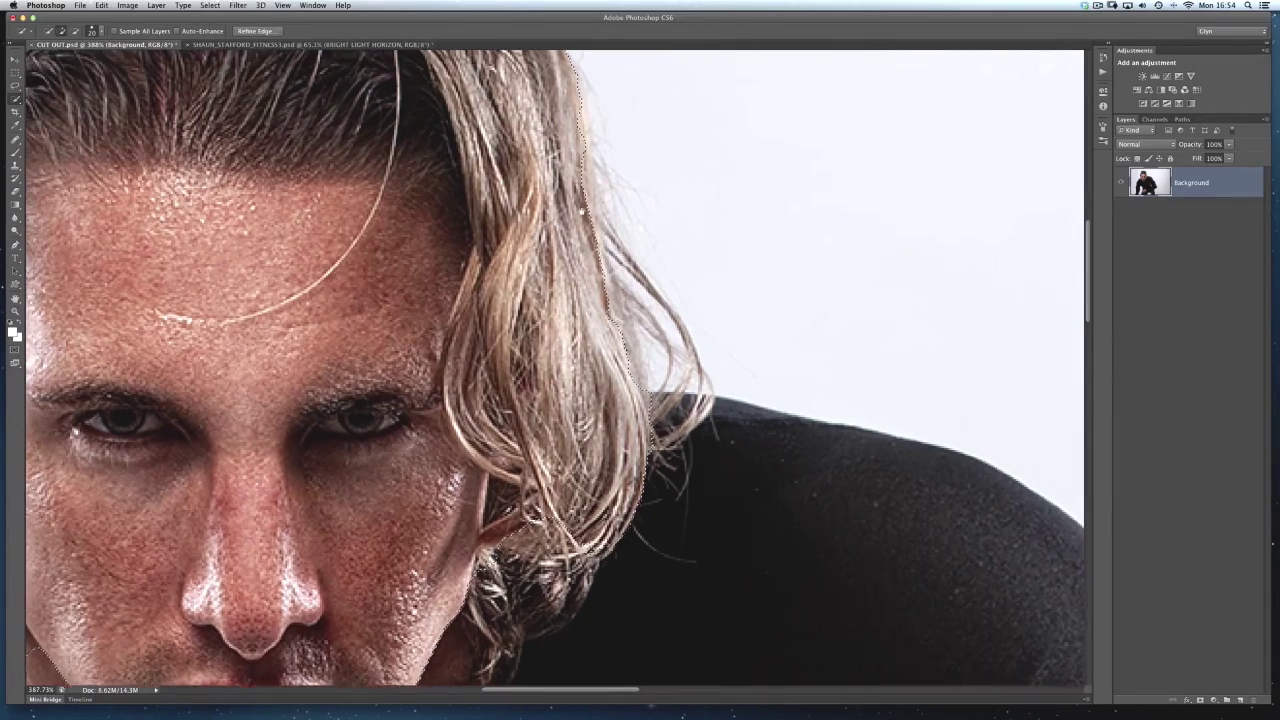
scroll(270, 175, "up", 5)
scroll(484, 292, "left", 10)
scroll(484, 292, "up", 3)
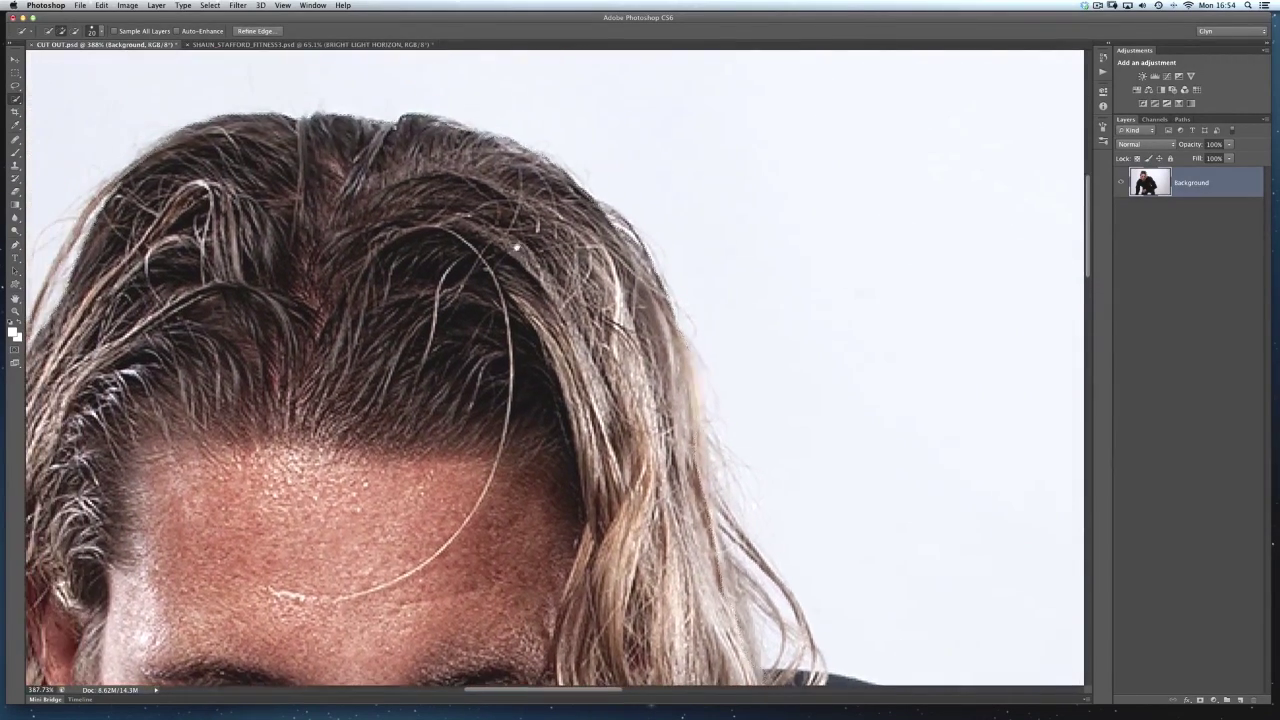
scroll(484, 292, "down", 6)
scroll(484, 292, "left", 5)
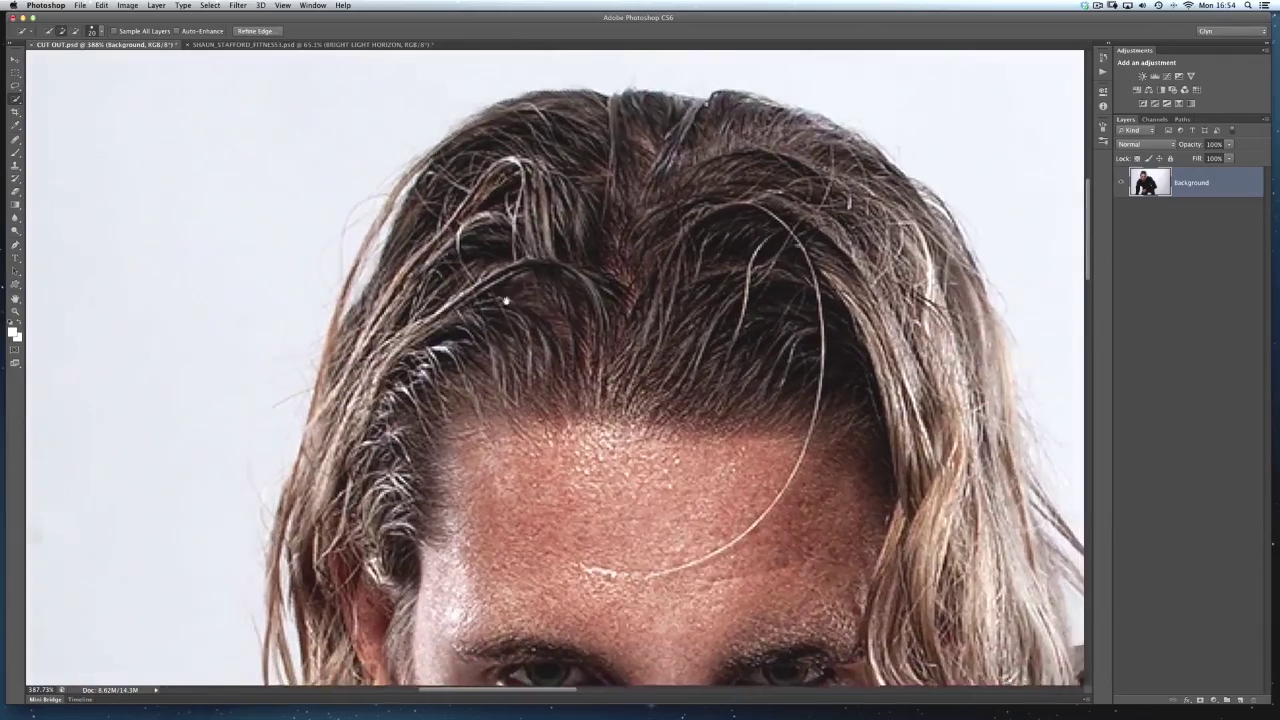
scroll(484, 292, "down", 3)
scroll(484, 292, "left", 1)
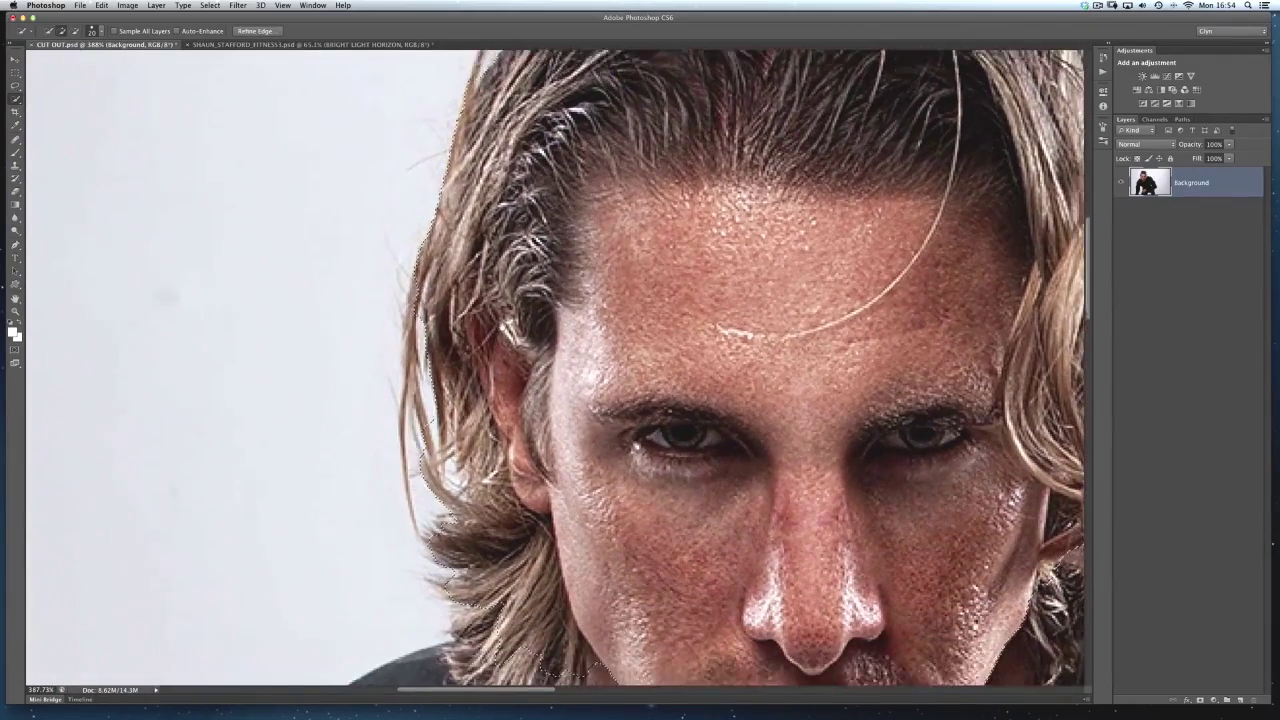
scroll(484, 292, "down", 2)
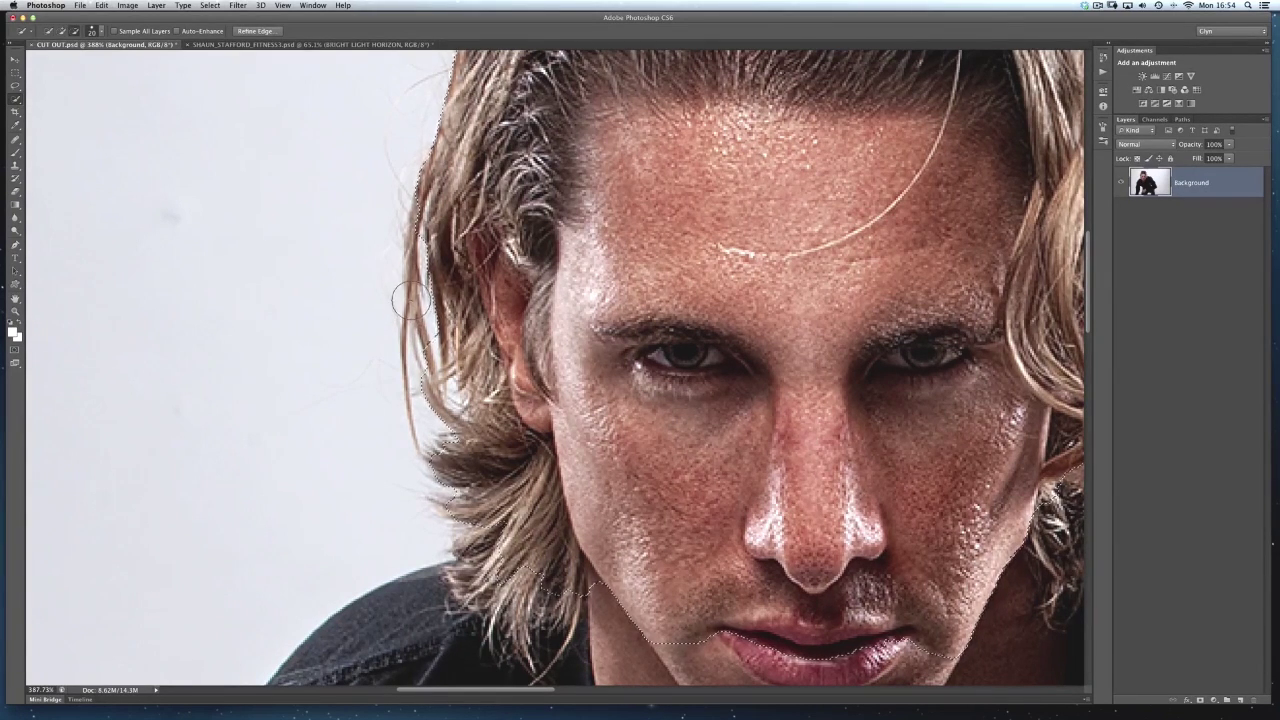
Step: Tighten the selection edge along the hair beside the ear
left_click(440, 478)
mouse_move(440, 517)
left_mouse_down()
mouse_move(507, 439)
mouse_move(515, 470)
left_mouse_up()
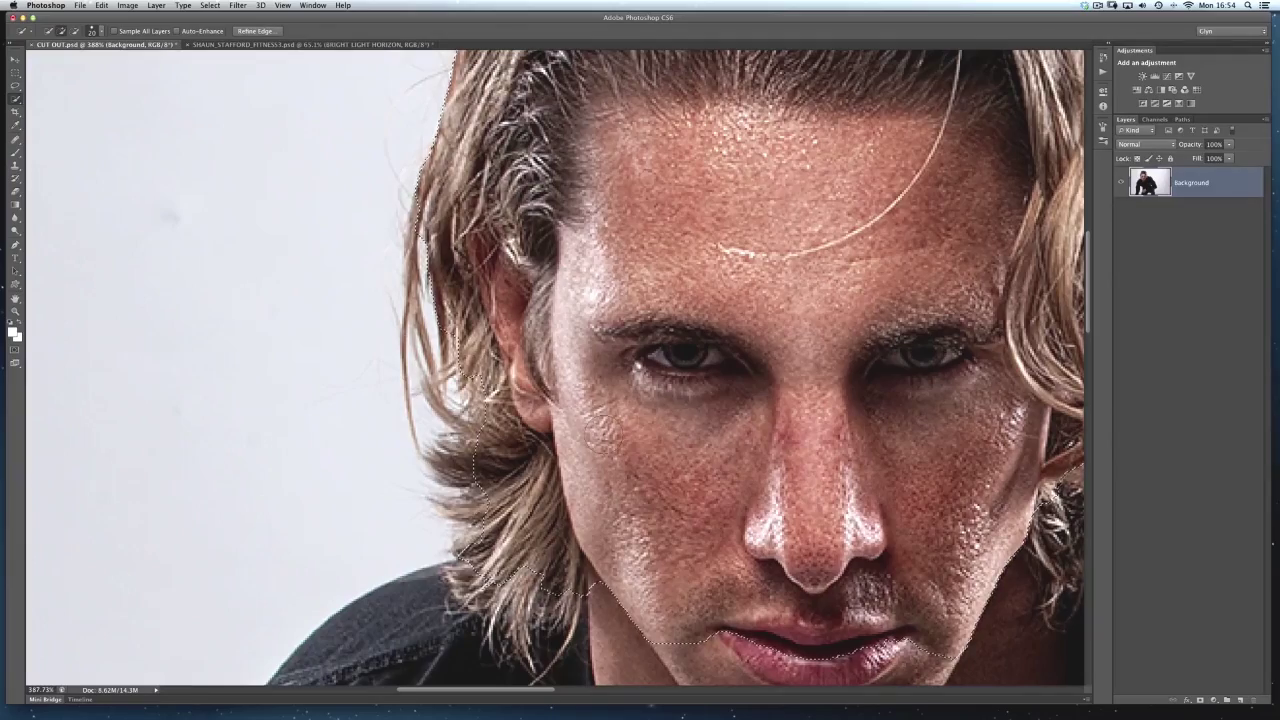
scroll(457, 354, "down", 4)
scroll(457, 354, "down", 2)
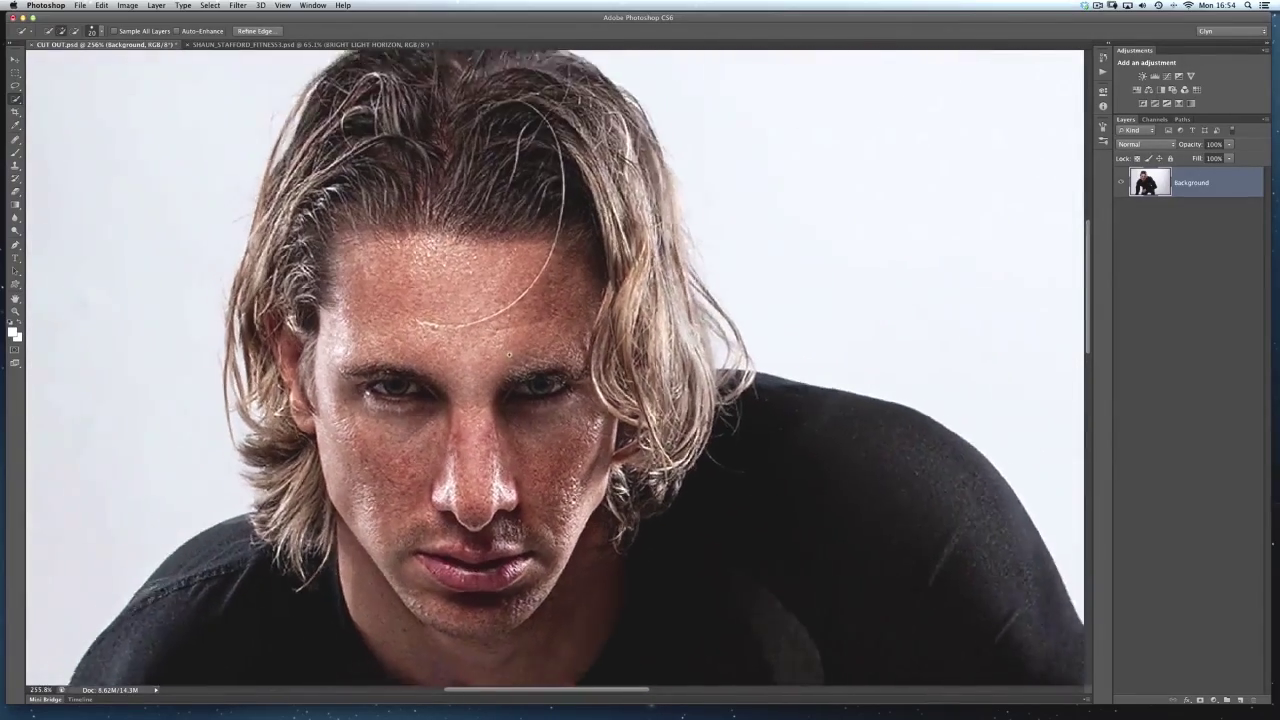
Step: Start Refine Edge on the hair selection with the On White preview, moving the dialog off the face
left_click(255, 31)
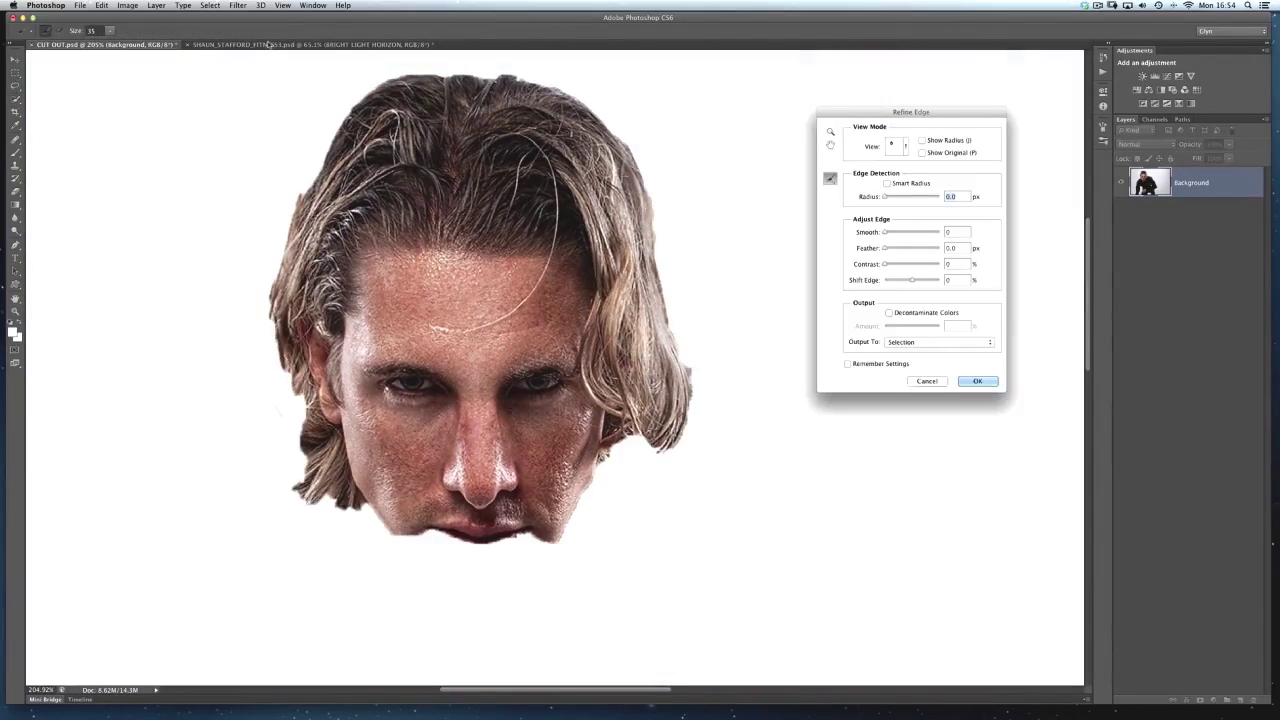
left_click(897, 145)
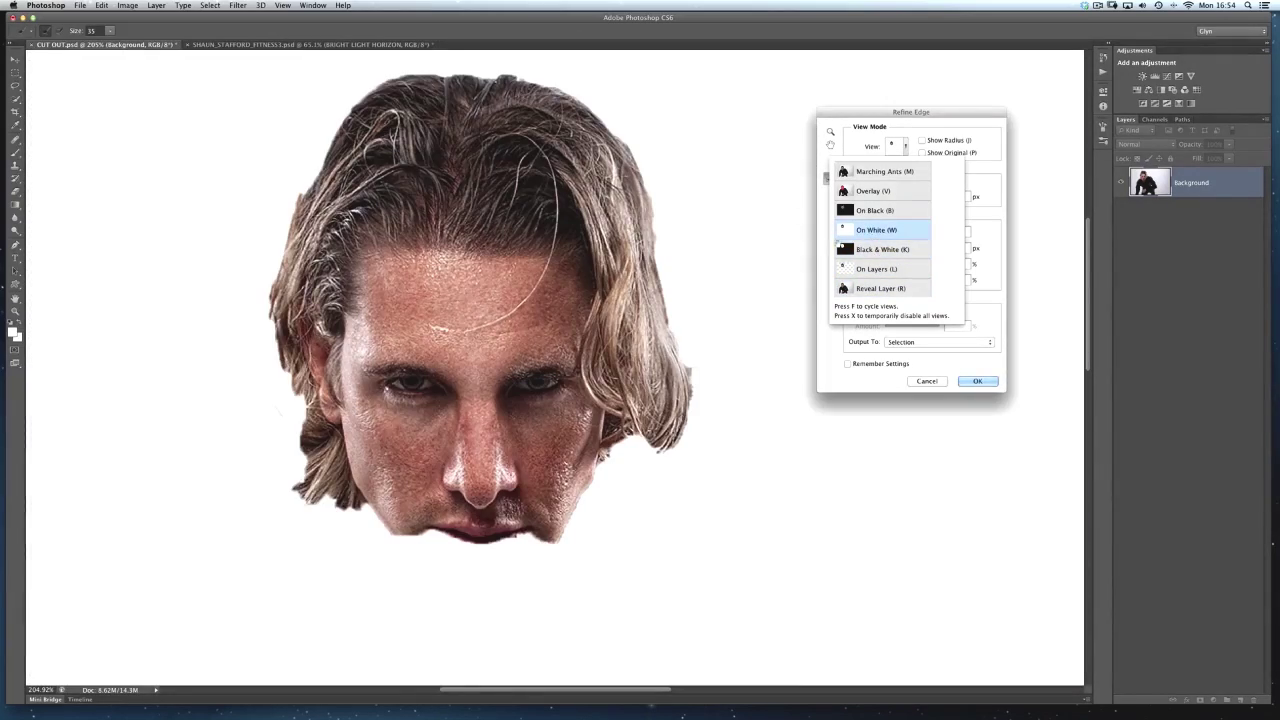
left_click(977, 143)
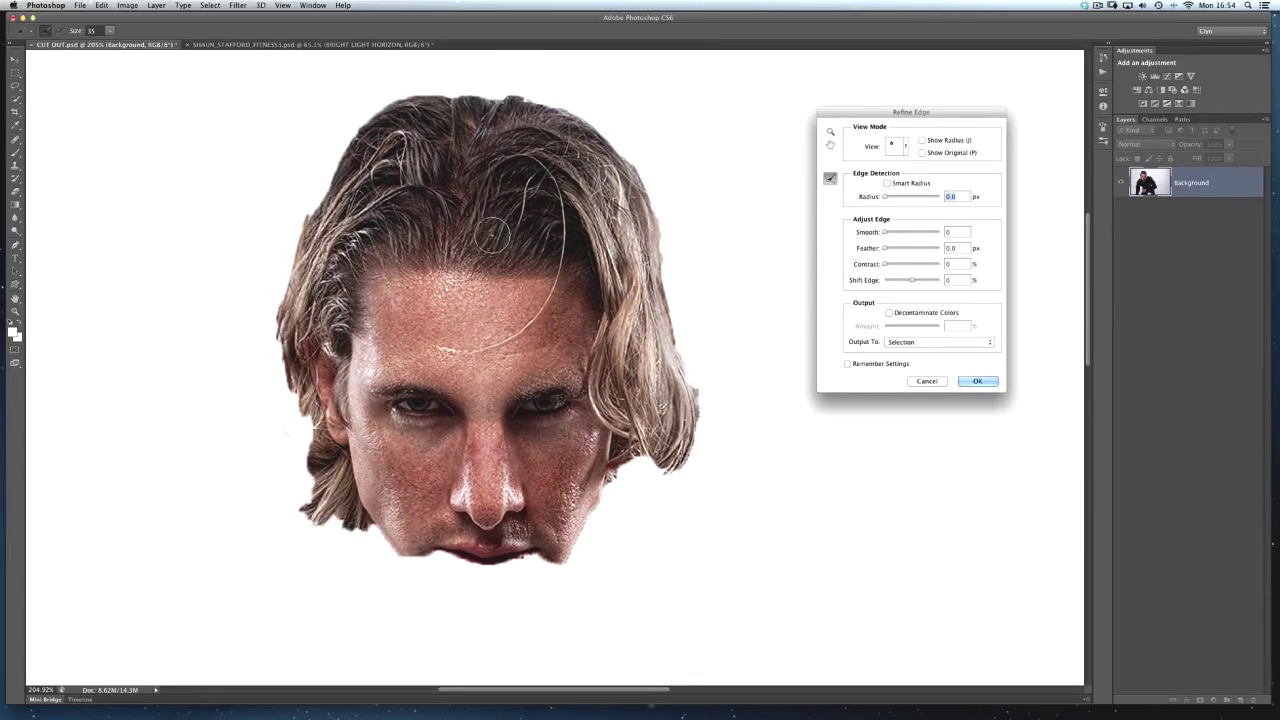
left_click_drag(905, 111, 815, 111)
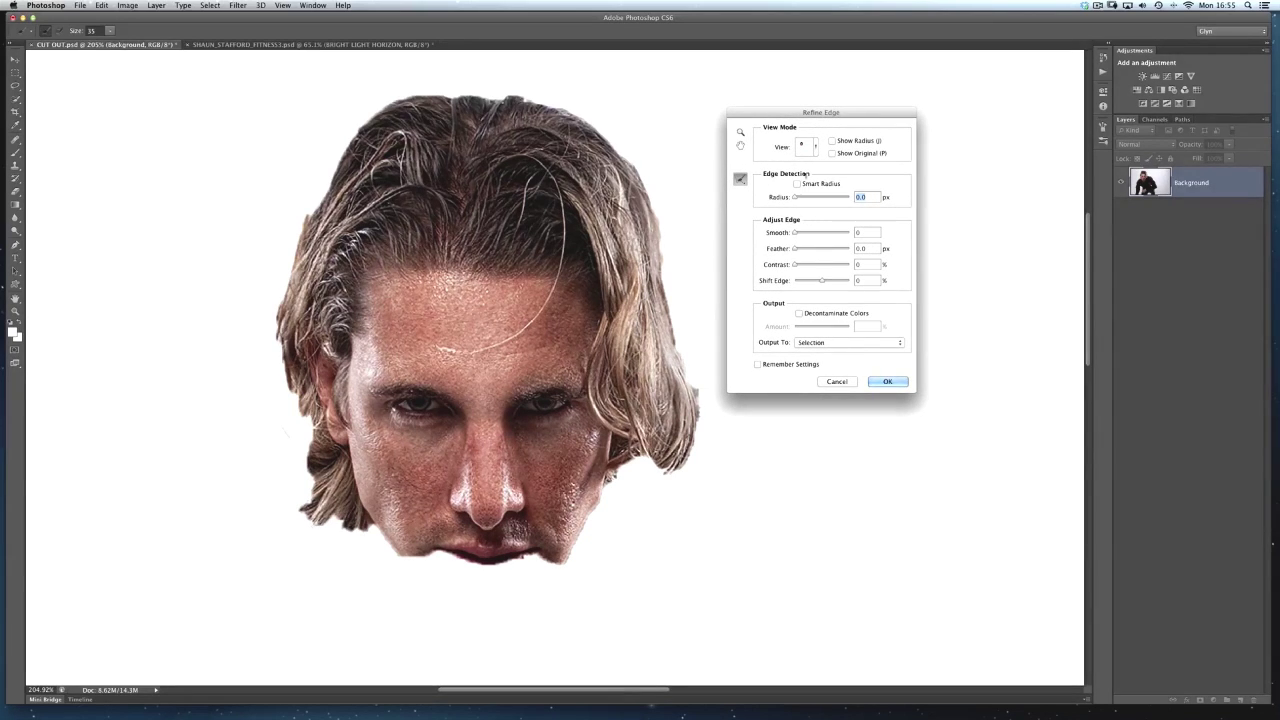
left_click_drag(786, 114, 797, 149)
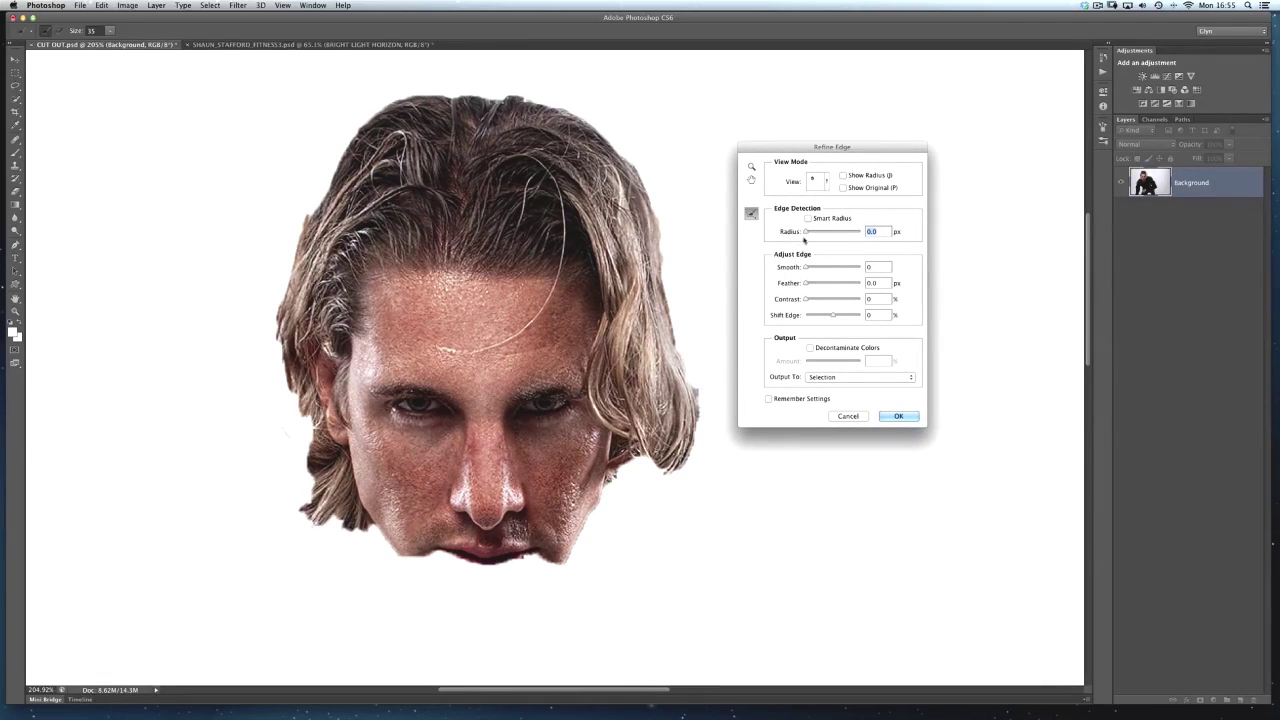
Step: Adjust the Refine Edge detection radius, settling at 15.9 px
left_click(807, 232)
left_click_drag(807, 232, 817, 233)
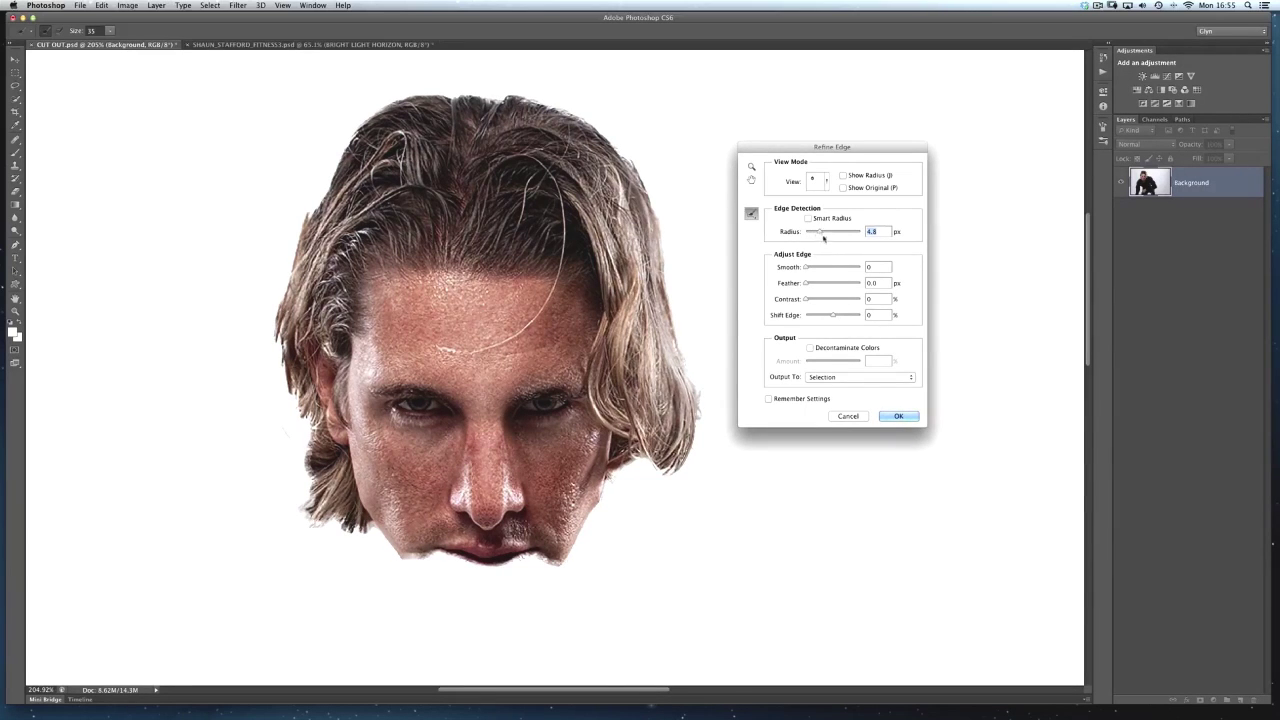
left_click_drag(823, 237, 823, 232)
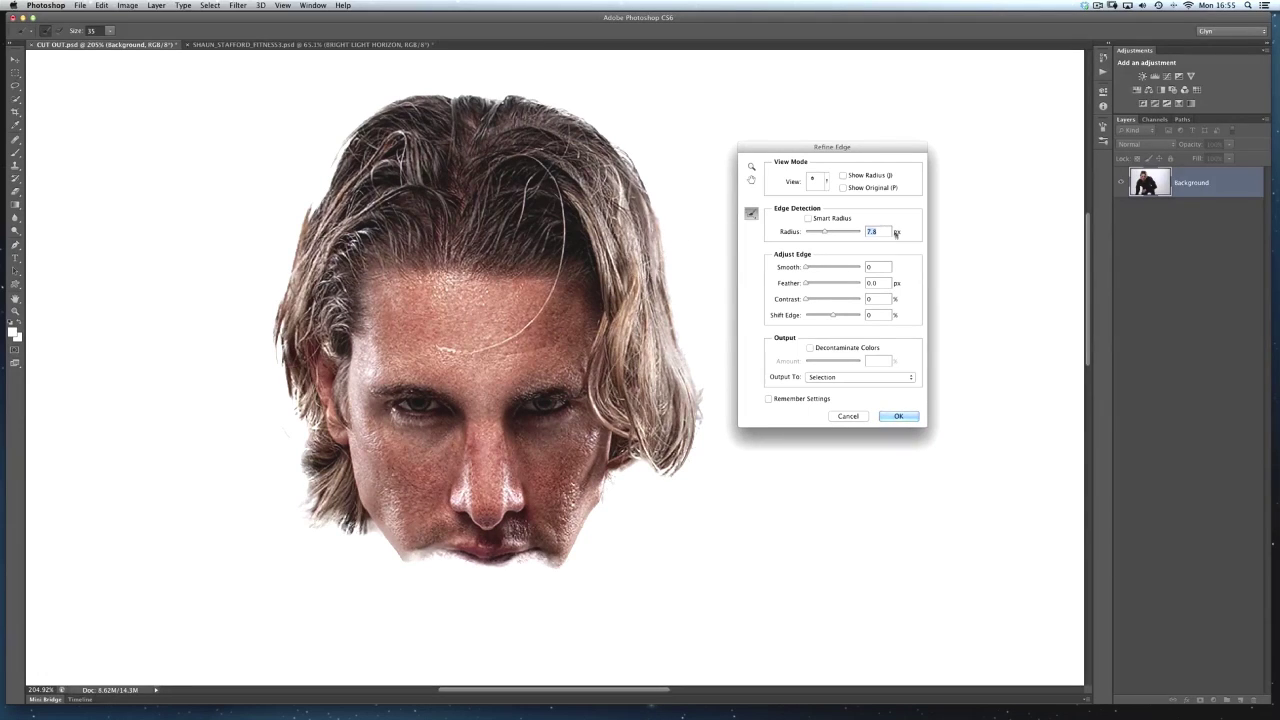
left_click_drag(823, 233, 833, 235)
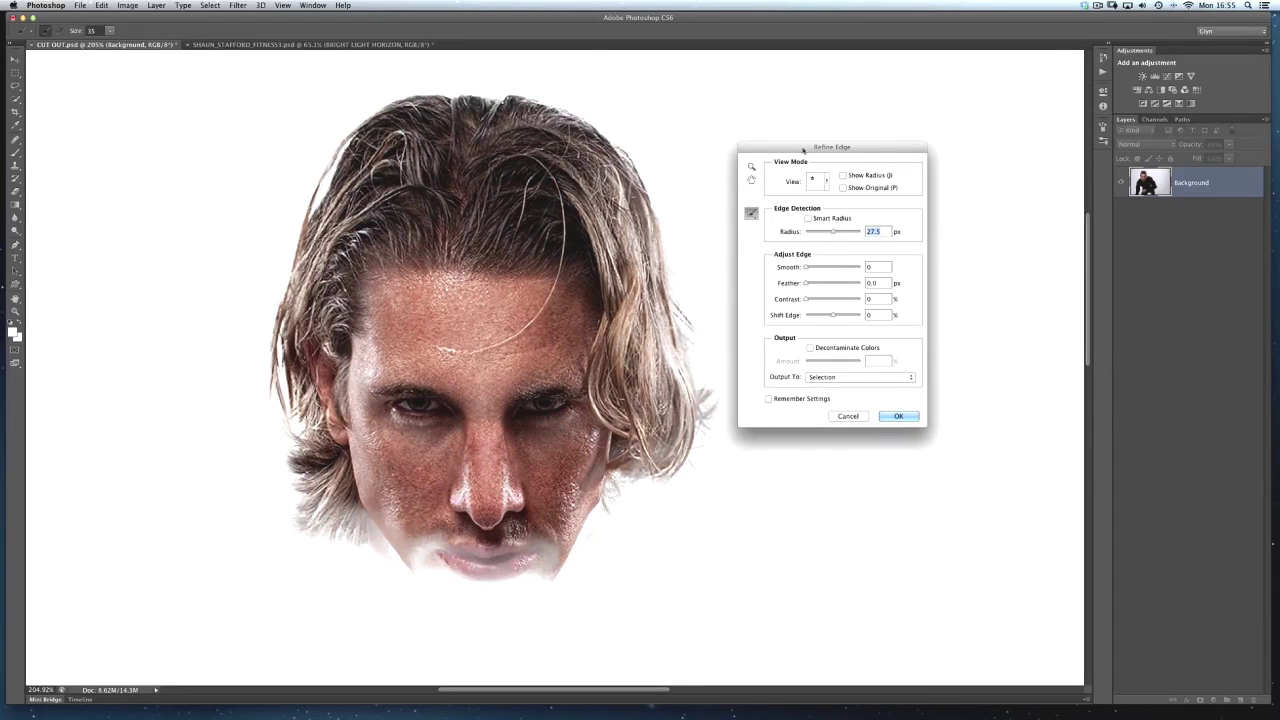
left_click_drag(803, 149, 809, 144)
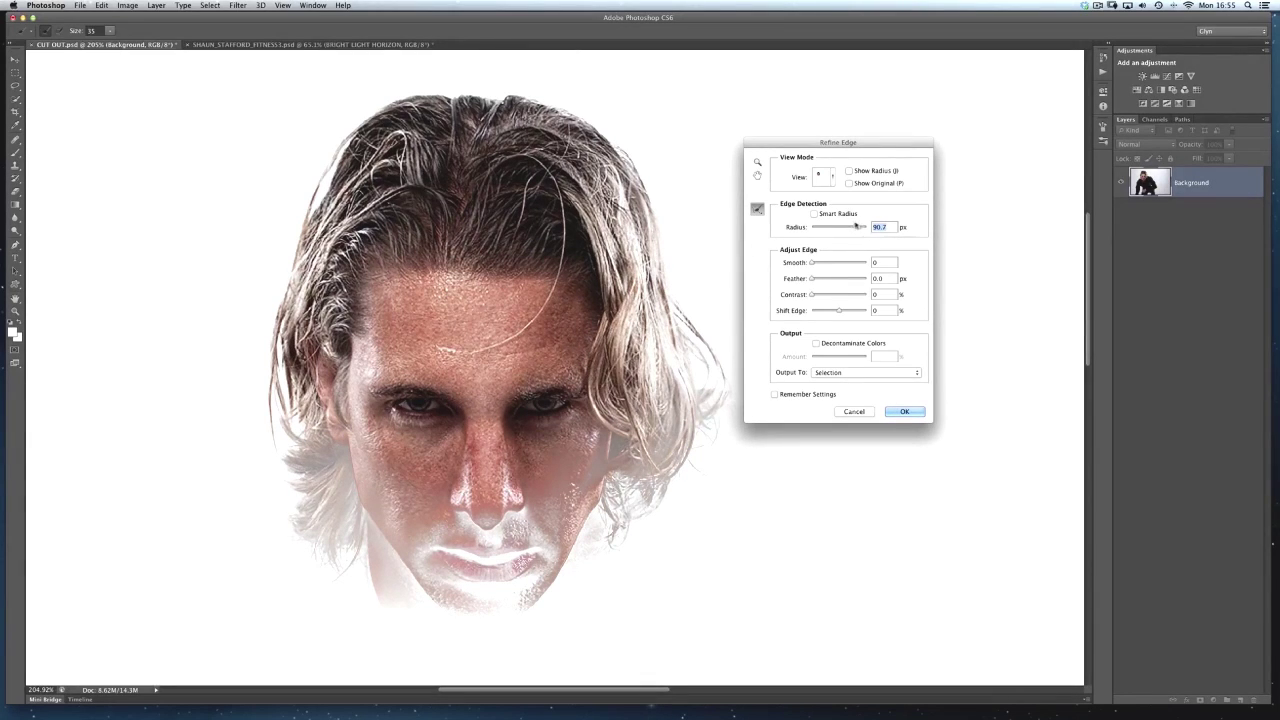
left_click_drag(843, 229, 838, 230)
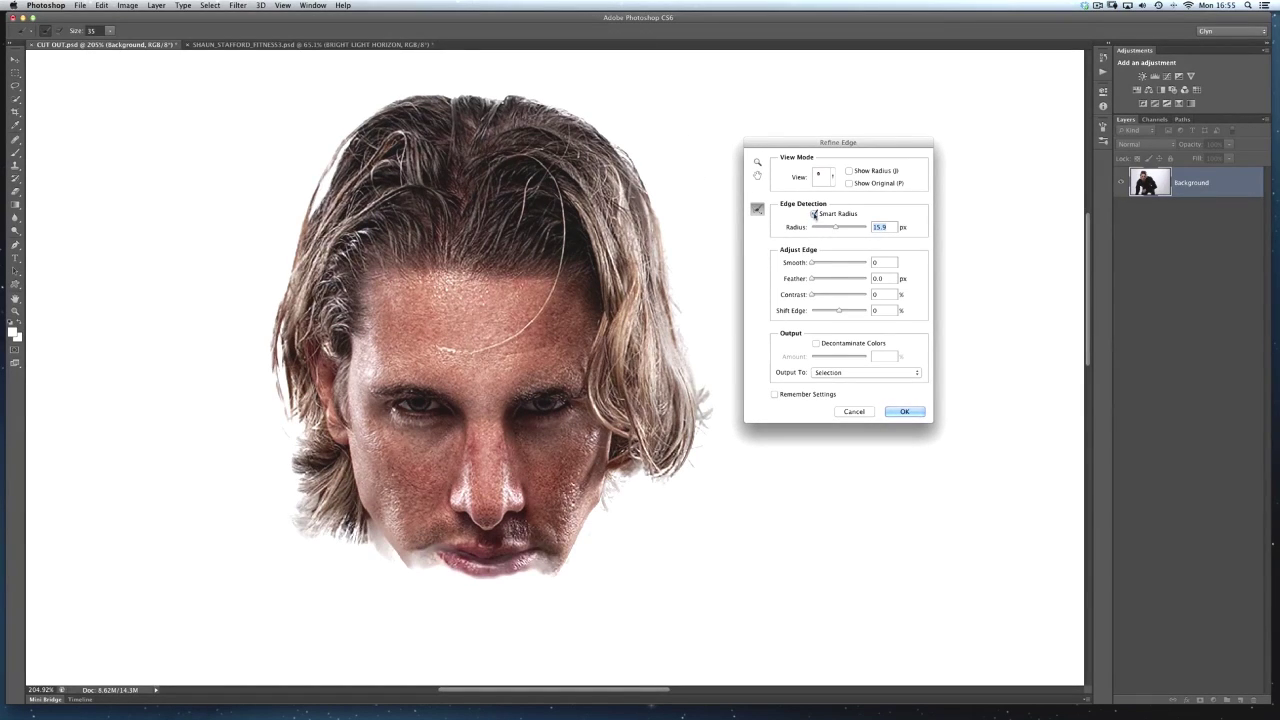
Step: Compare Smart Radius on and off, then paint out the halo along the top of the hair
left_click(814, 214)
left_click(814, 214)
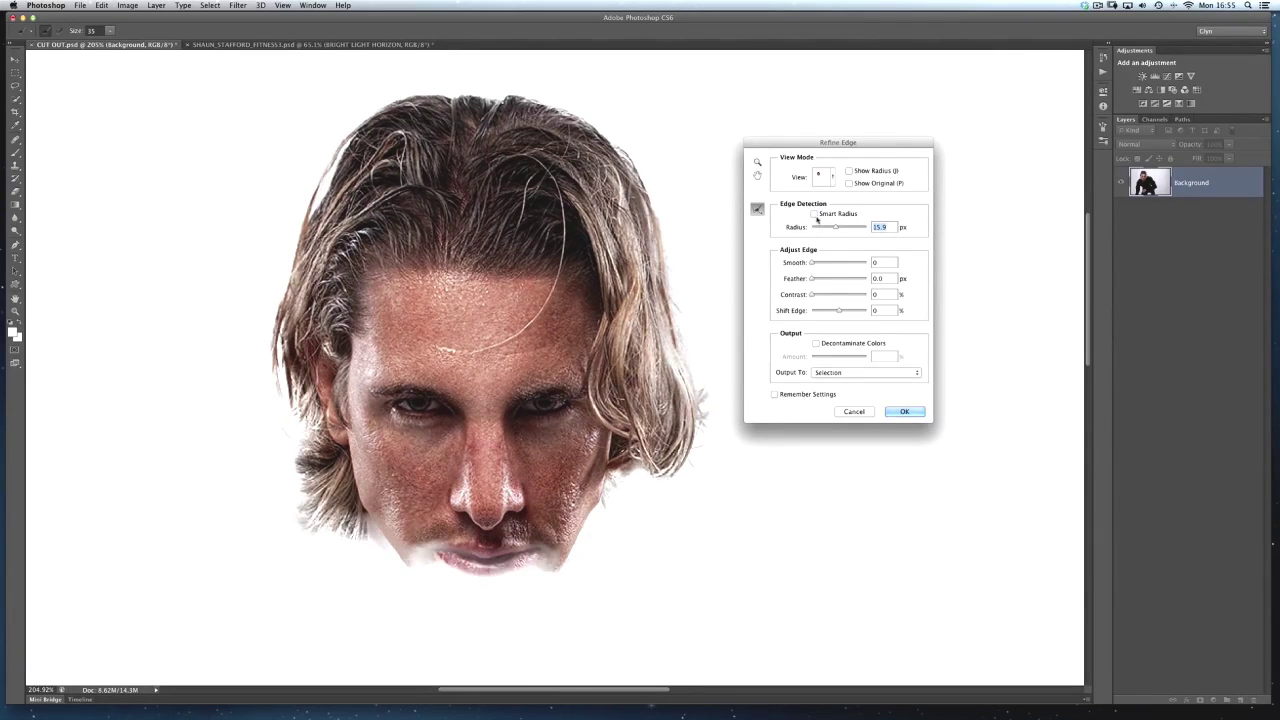
left_click(814, 214)
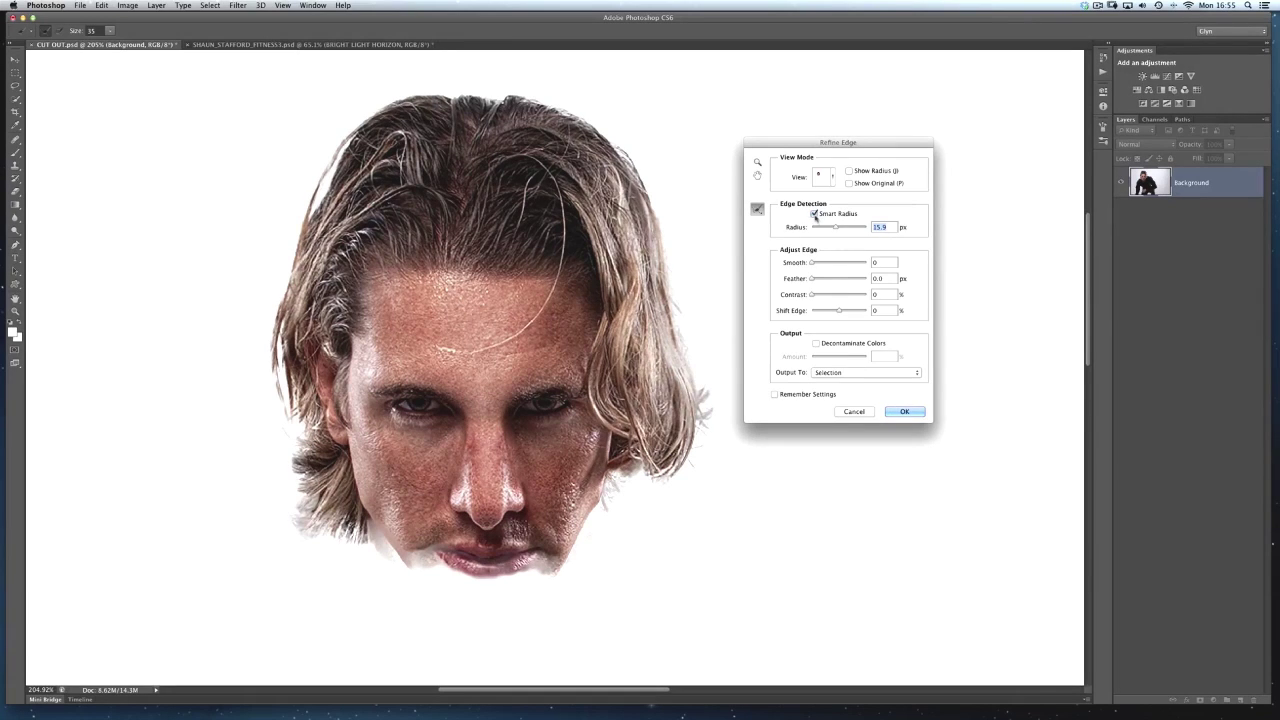
left_click(814, 214)
mouse_move(472, 76)
left_mouse_down()
mouse_move(594, 108)
mouse_move(642, 162)
mouse_move(636, 150)
mouse_move(714, 405)
mouse_move(712, 354)
mouse_move(722, 366)
mouse_move(667, 203)
mouse_move(626, 130)
mouse_move(556, 95)
mouse_move(428, 82)
mouse_move(468, 84)
mouse_move(389, 90)
mouse_move(331, 129)
mouse_move(262, 392)
mouse_move(268, 287)
mouse_move(284, 418)
mouse_move(271, 431)
mouse_move(290, 458)
mouse_move(277, 456)
mouse_move(280, 515)
left_mouse_up()
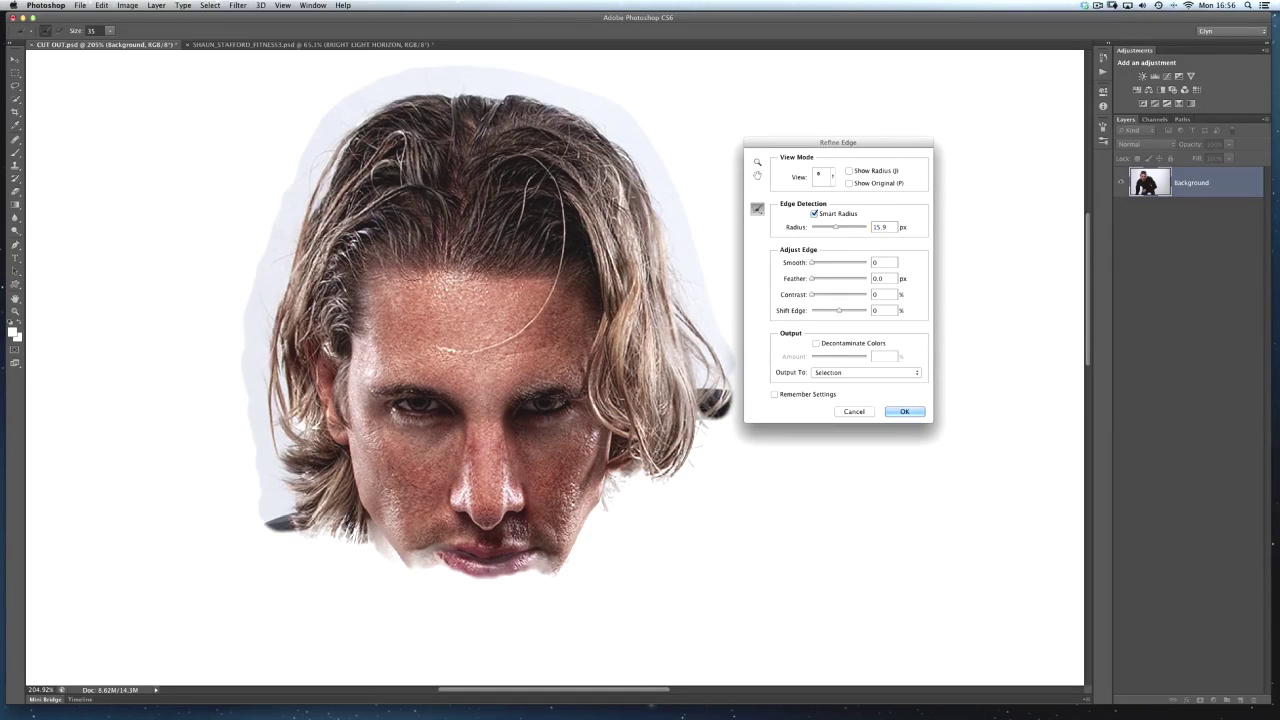
left_click(831, 177)
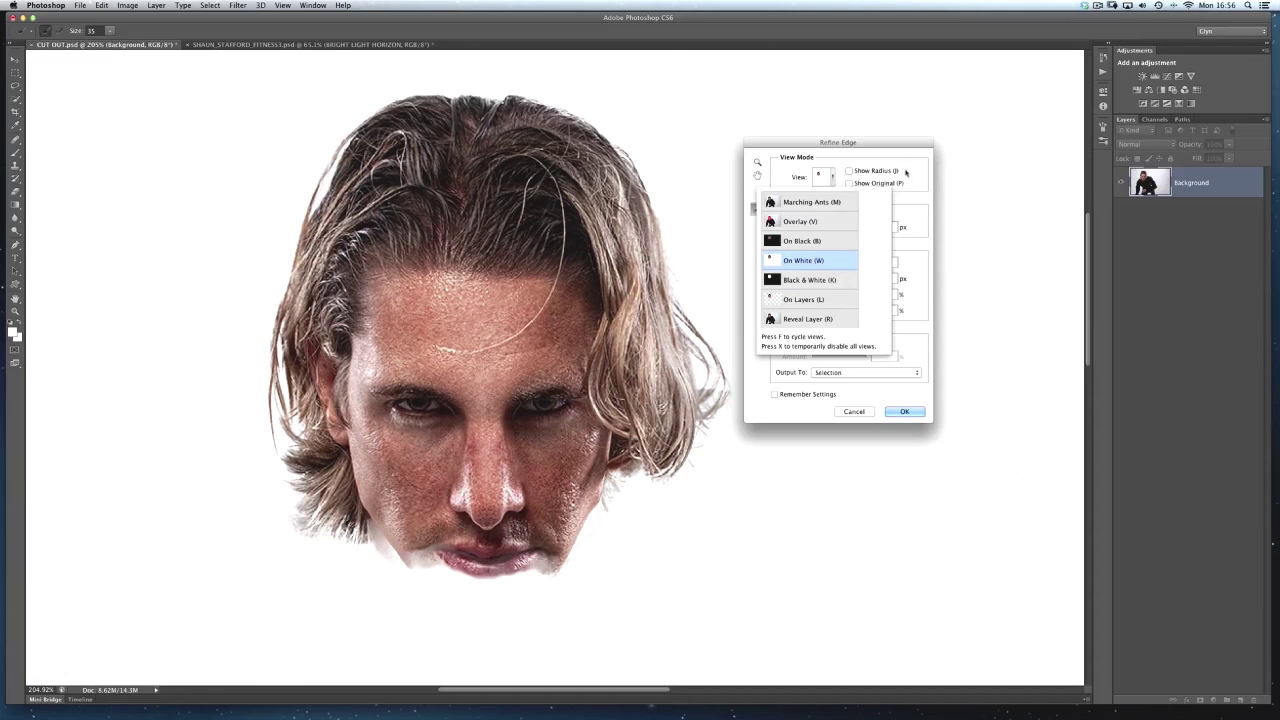
Step: Keep the On White view and Selection output, and apply the refined edge
left_click(907, 175)
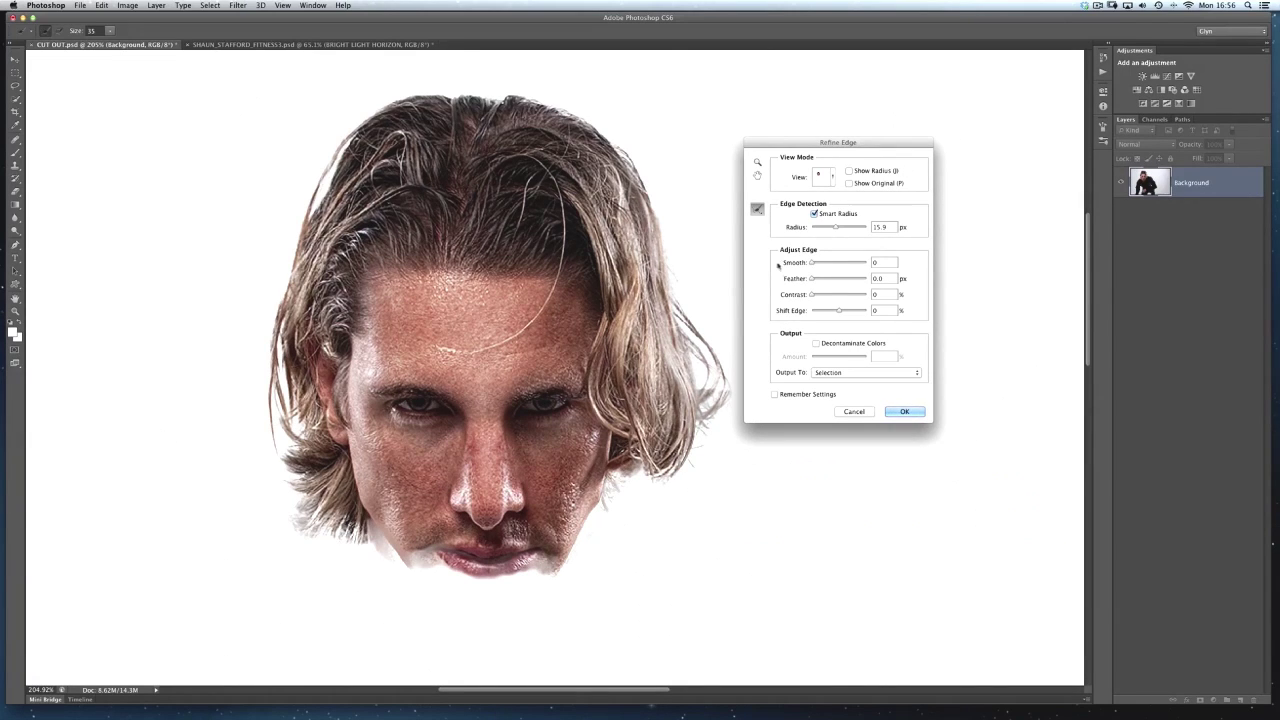
left_click_drag(765, 143, 729, 131)
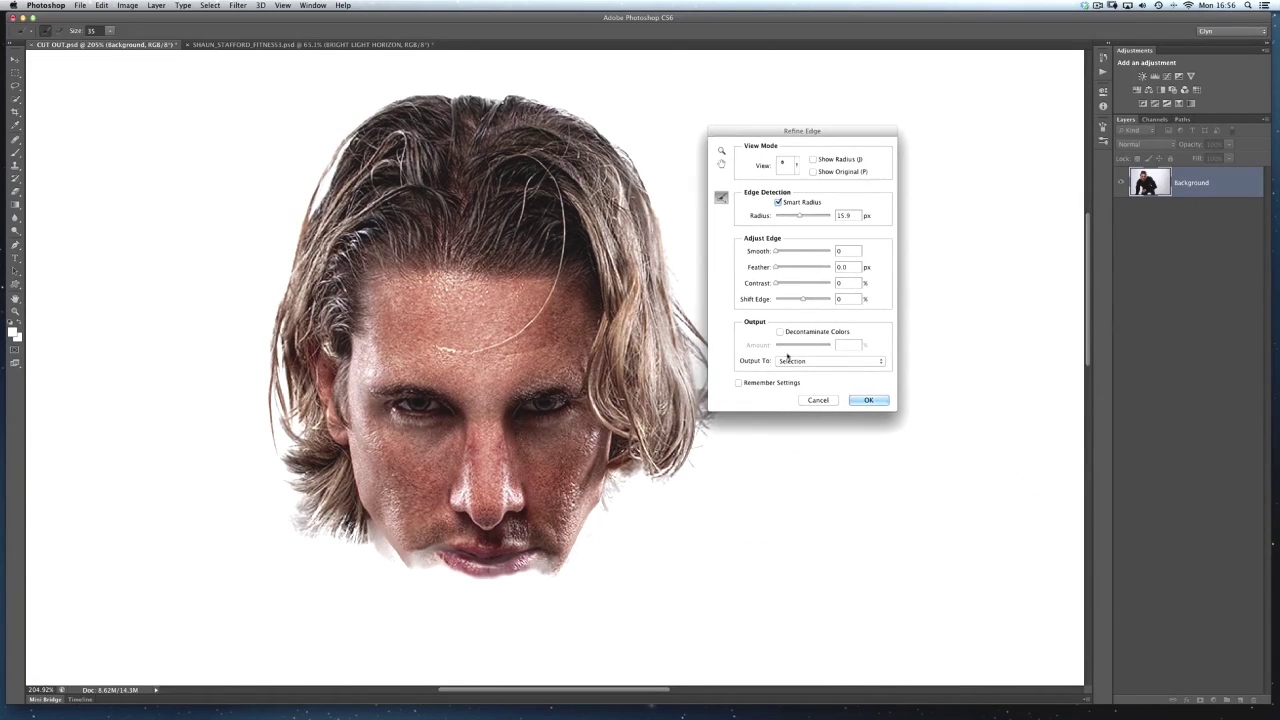
left_click(803, 362)
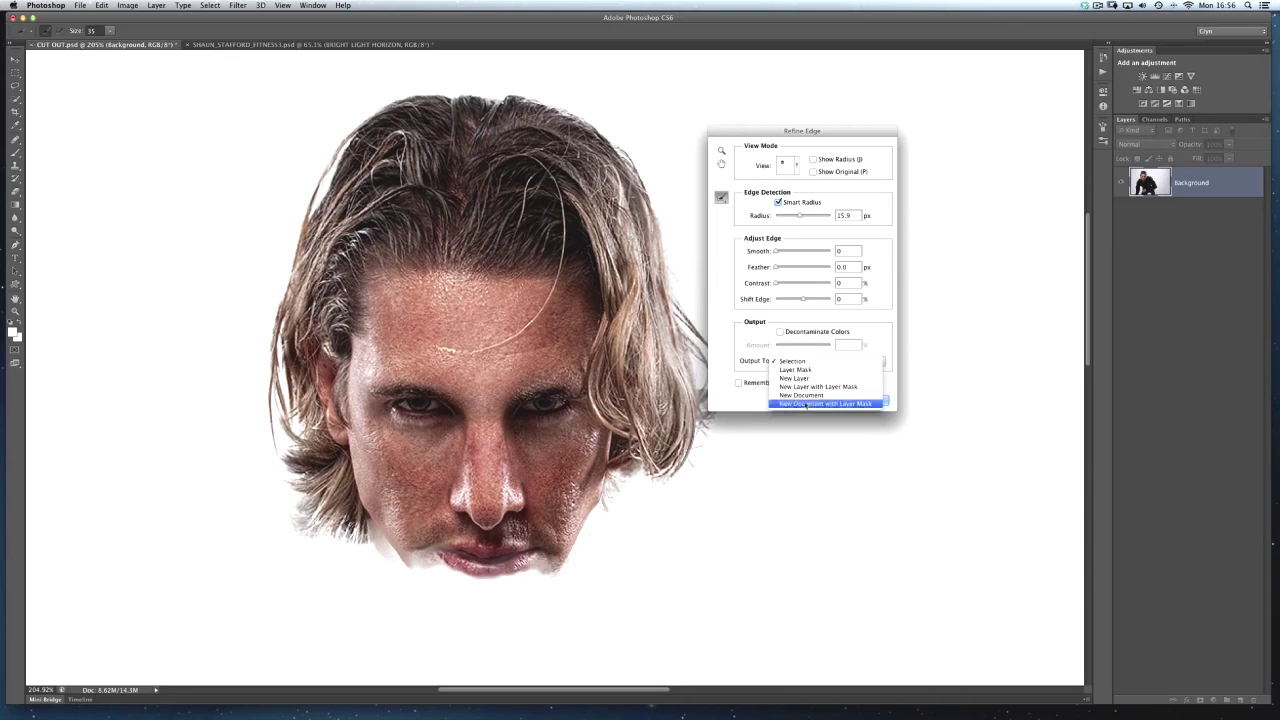
left_click(796, 364)
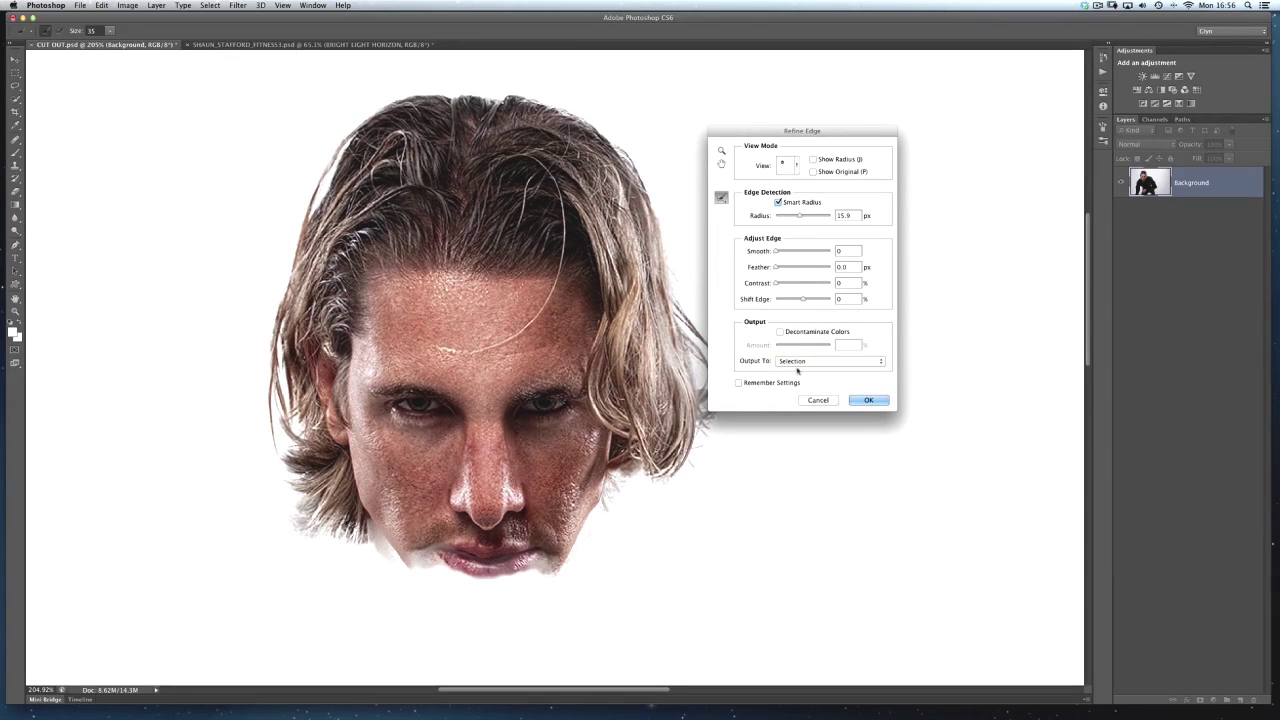
left_click(866, 400)
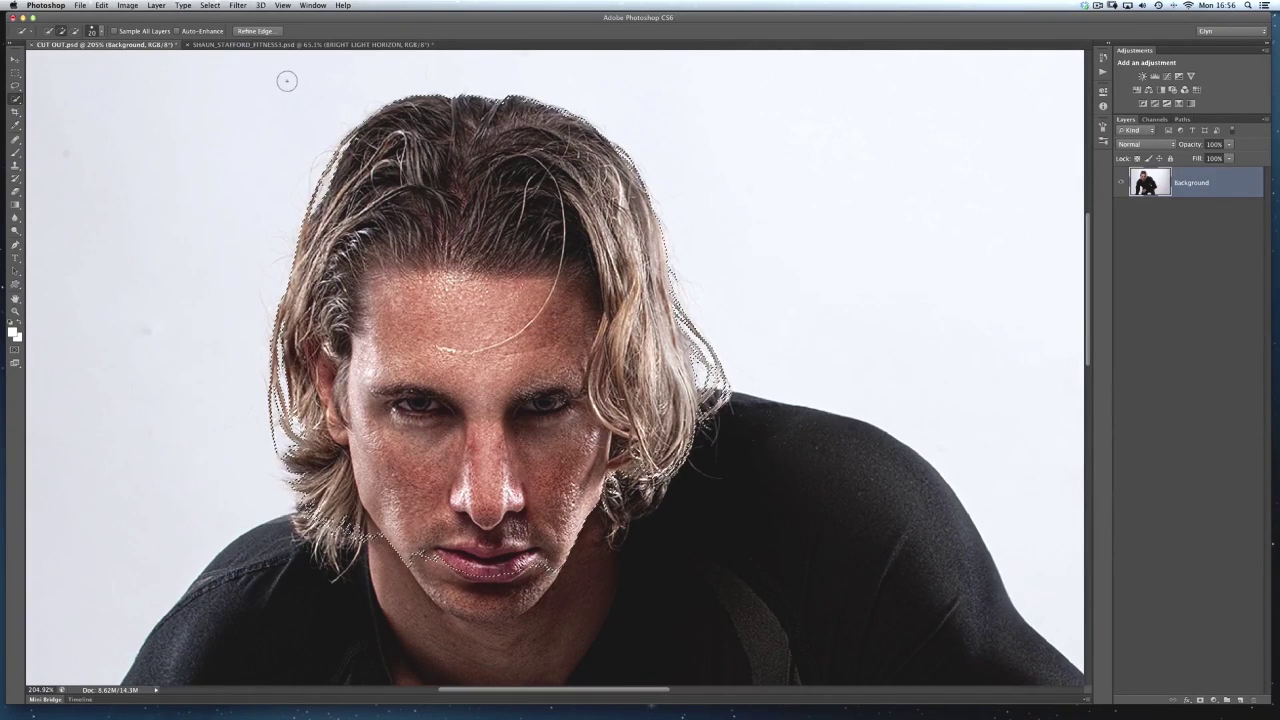
Step: Save the head selection as channel HEAD, deselect, and fit the whole photo on screen
left_click(212, 7)
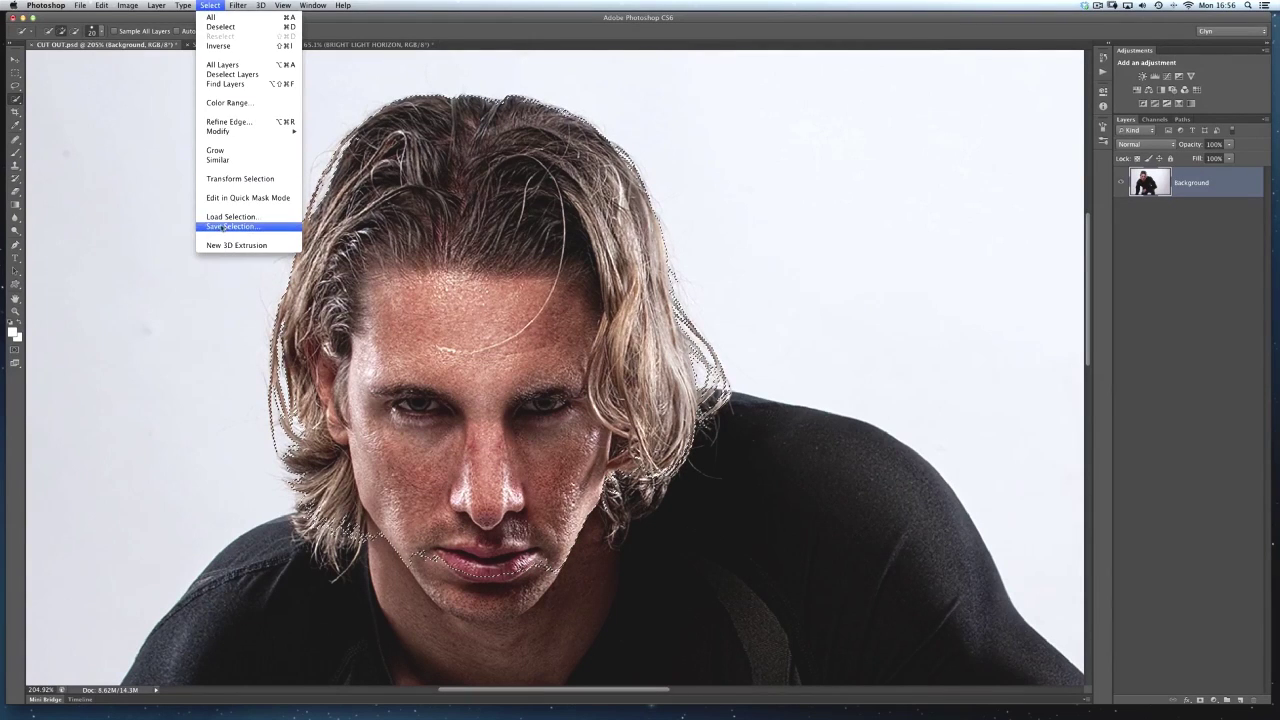
left_click(222, 227)
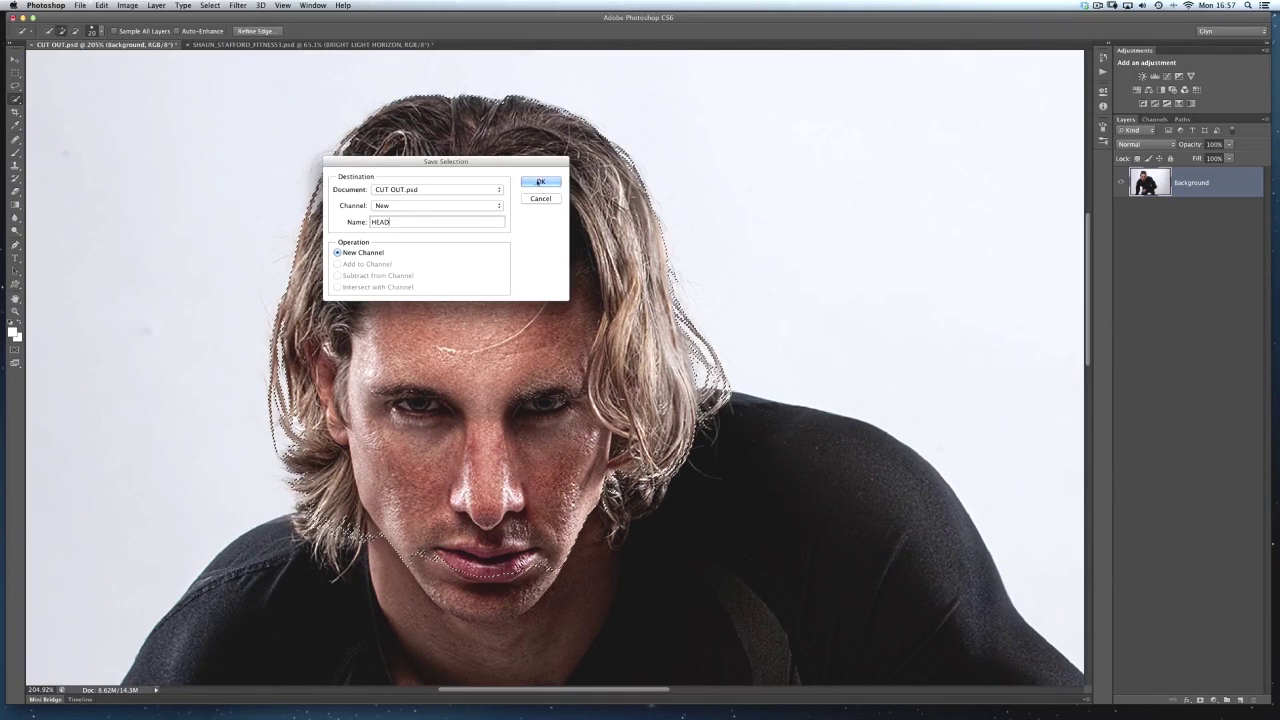
left_click(210, 5)
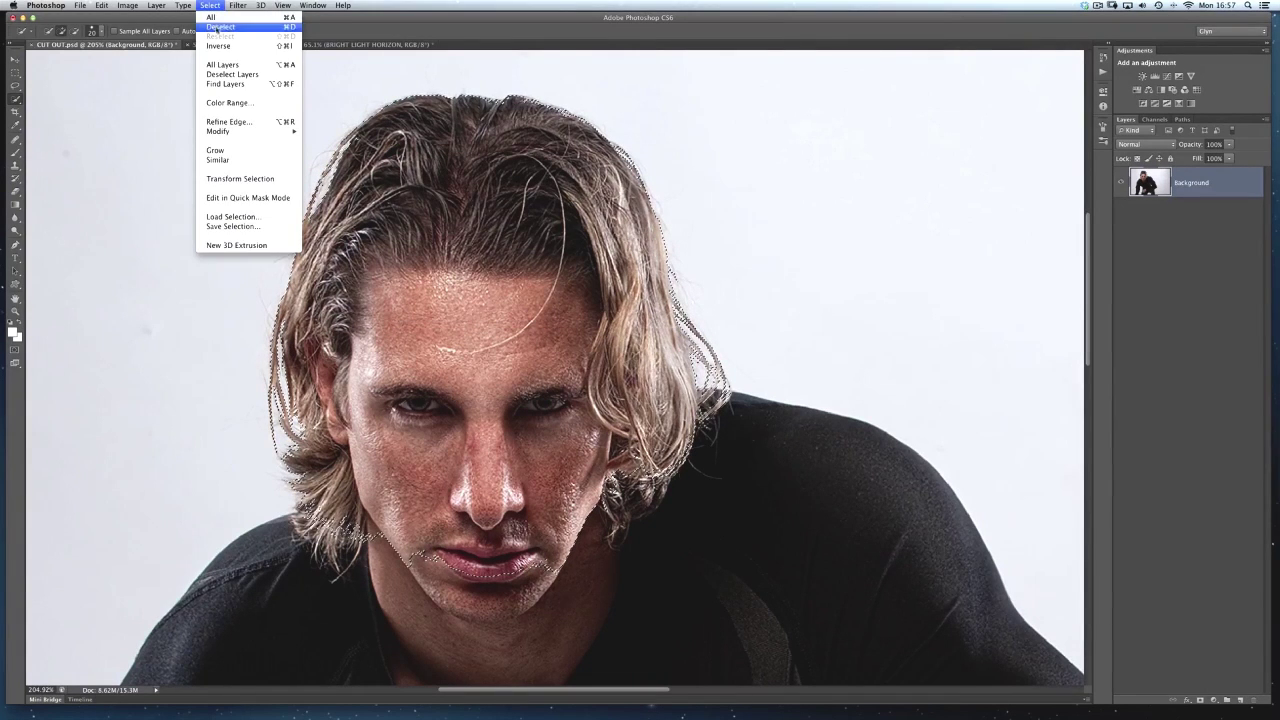
left_click(236, 29)
key("super+0")
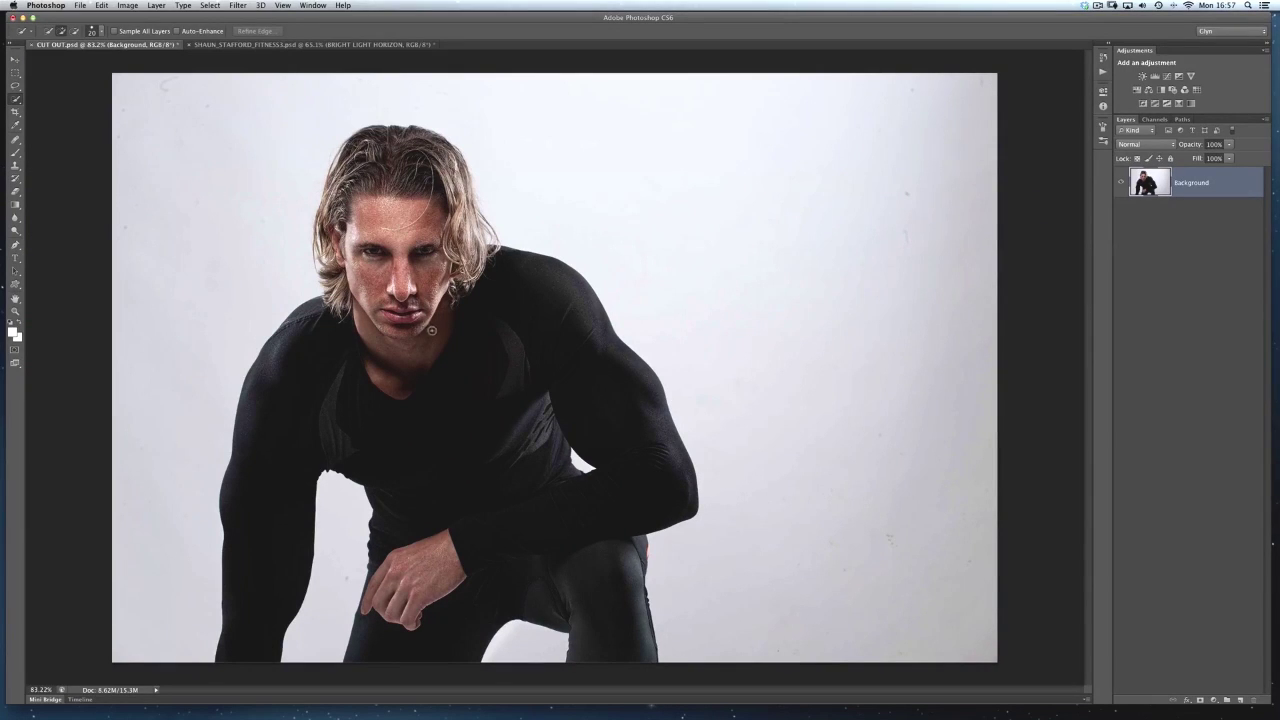
Step: Compare the BODY and HEAD masks in the Channels panel
left_click(1155, 119)
left_click(1147, 262)
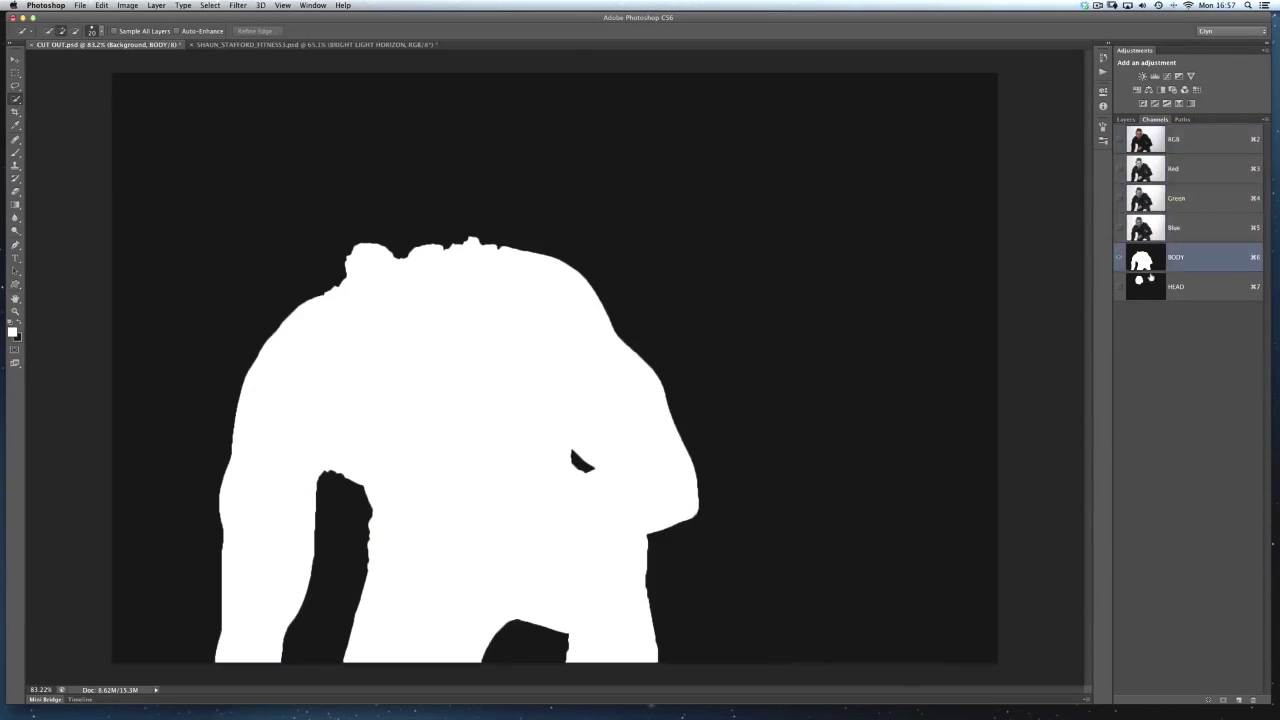
left_click(1142, 287)
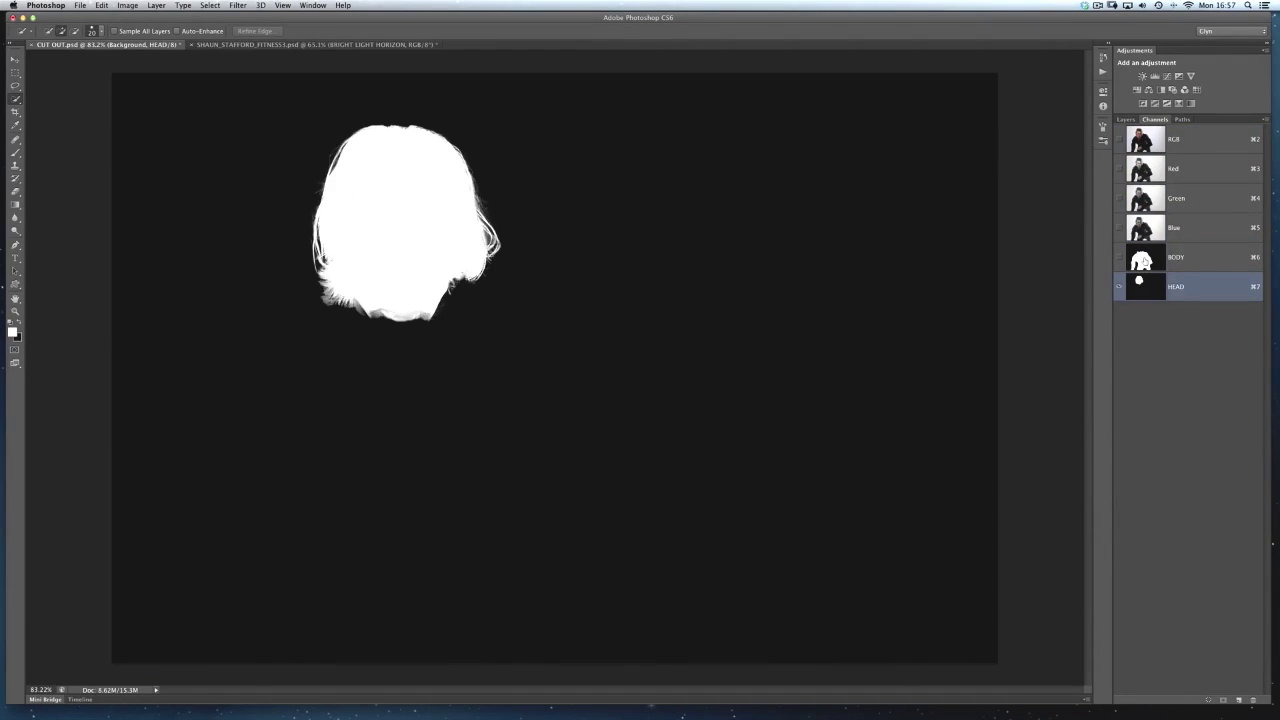
left_click(1148, 258)
left_click(1148, 284)
left_click(1147, 254)
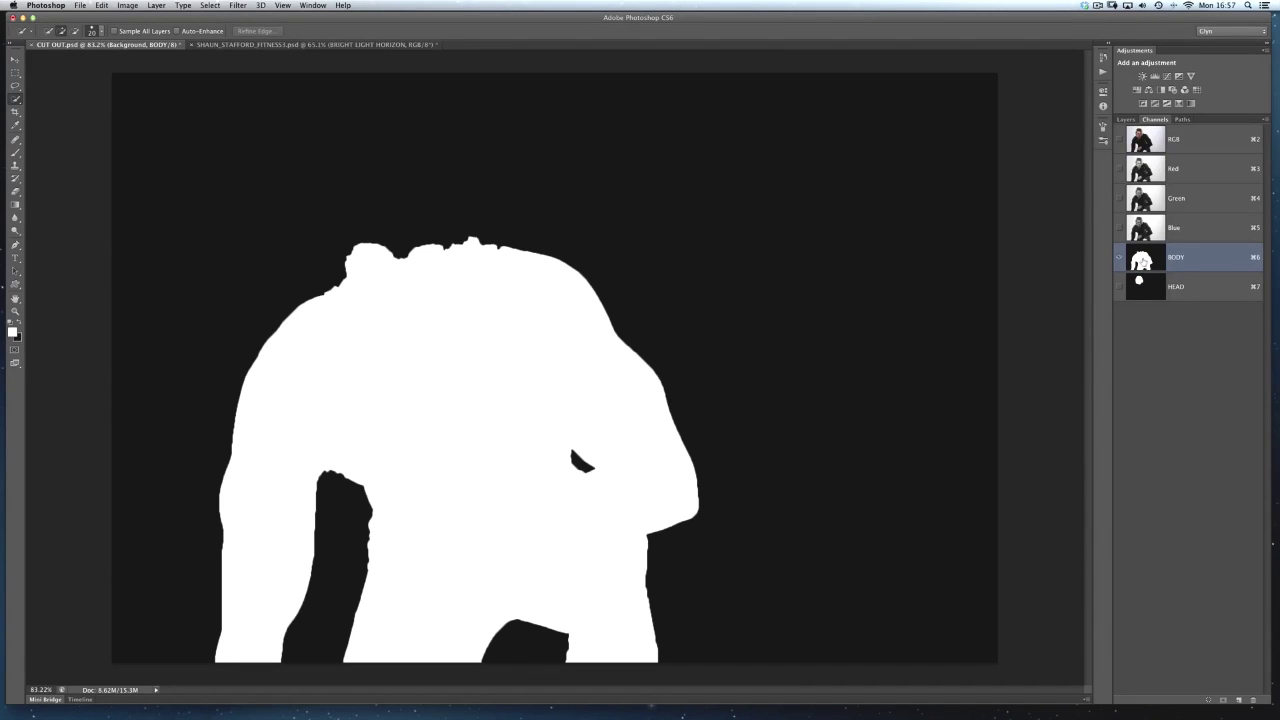
Step: Duplicate the BODY channel as COMPLETE and load the HEAD channel as a selection
left_click_drag(1140, 258, 1239, 700)
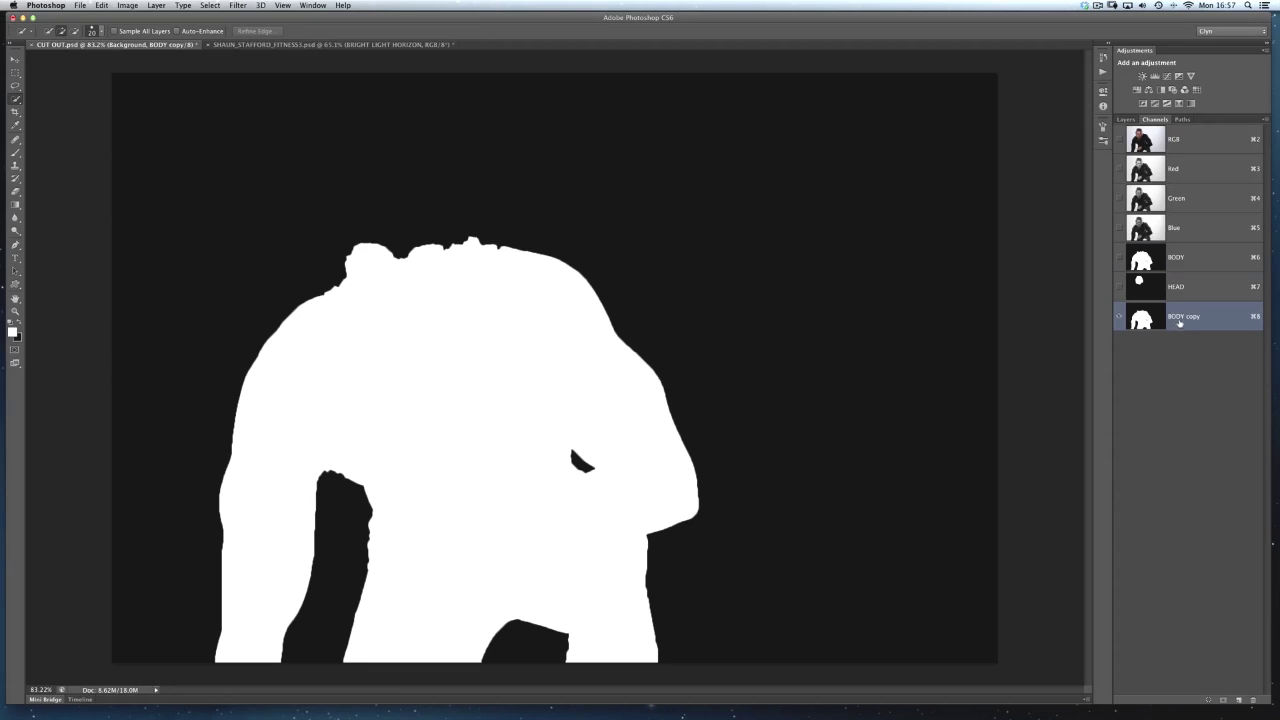
double_click(1185, 317)
type("CC")
type("MPLETE")
key("Return")
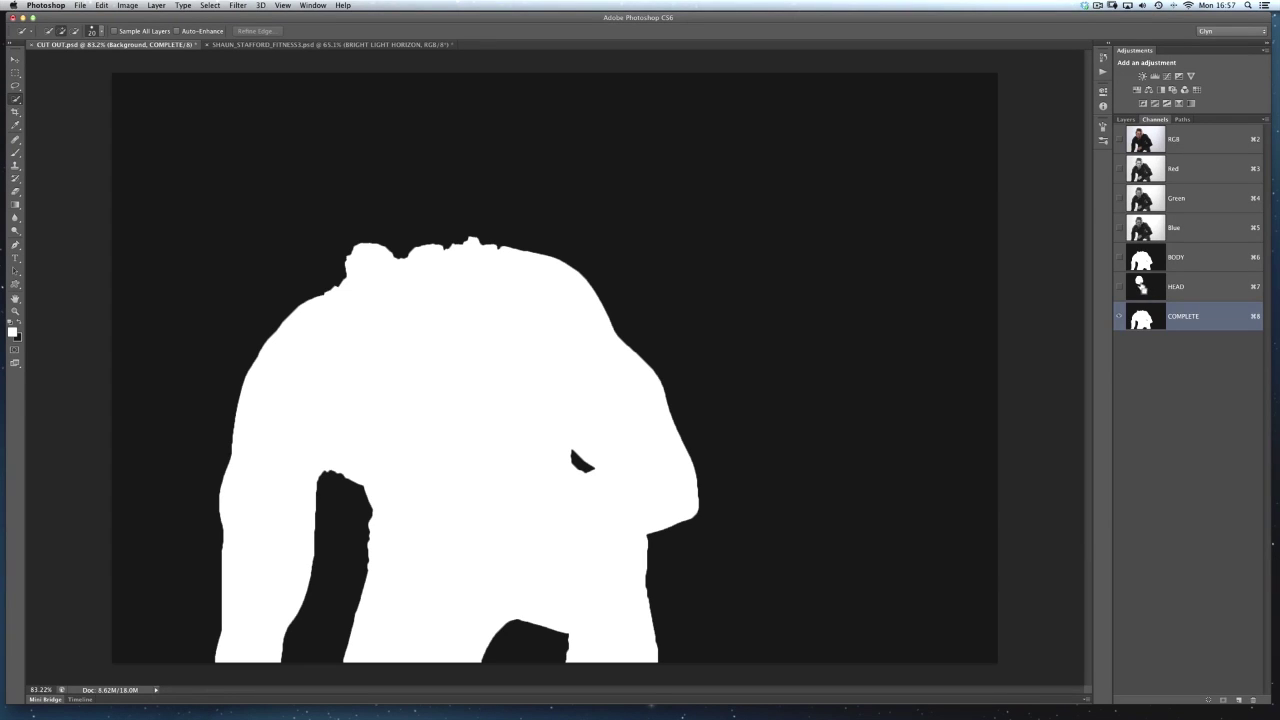
left_click(1142, 288, "super")
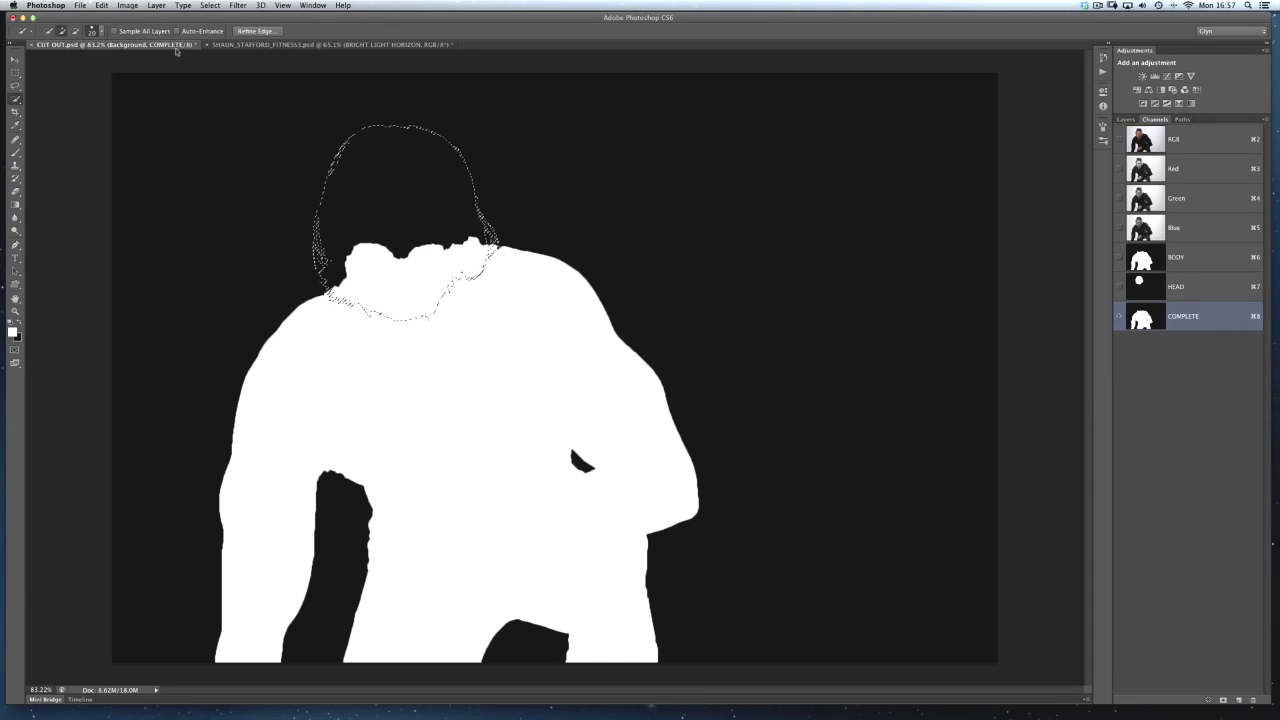
Step: Fill the head selection with white in the COMPLETE channel and deselect
left_click(102, 5)
left_click(115, 170)
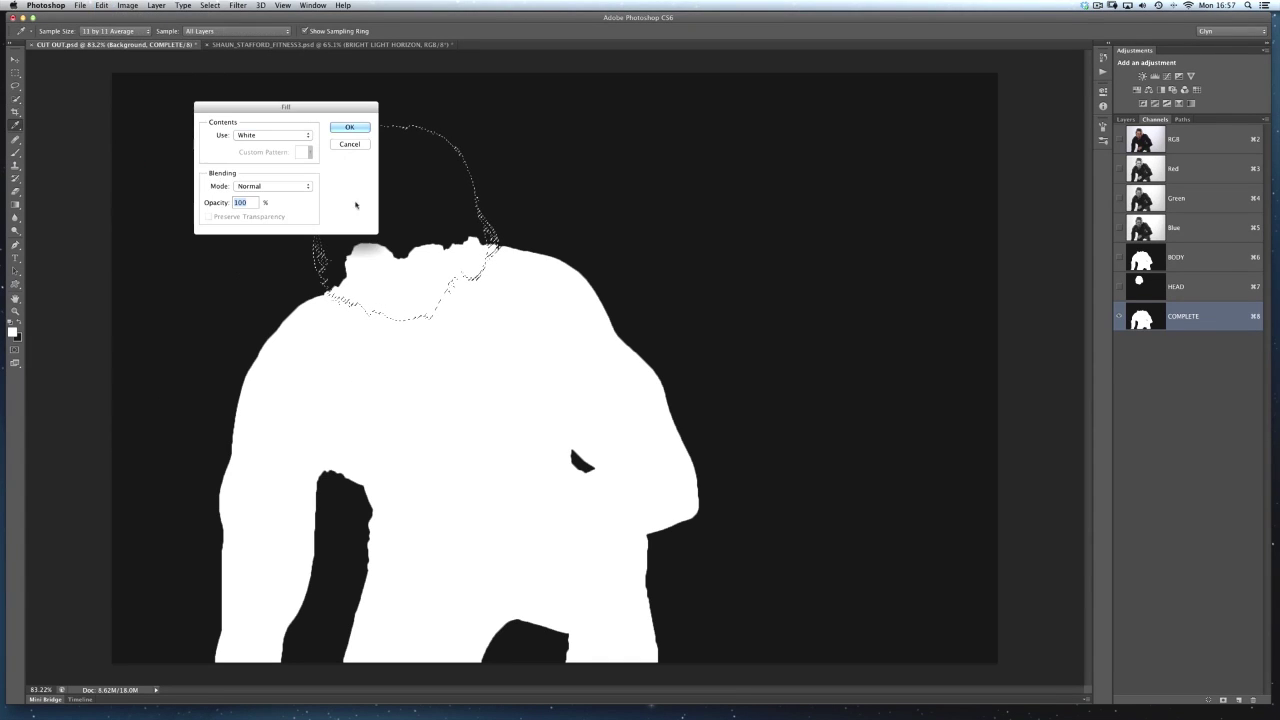
left_click(346, 127)
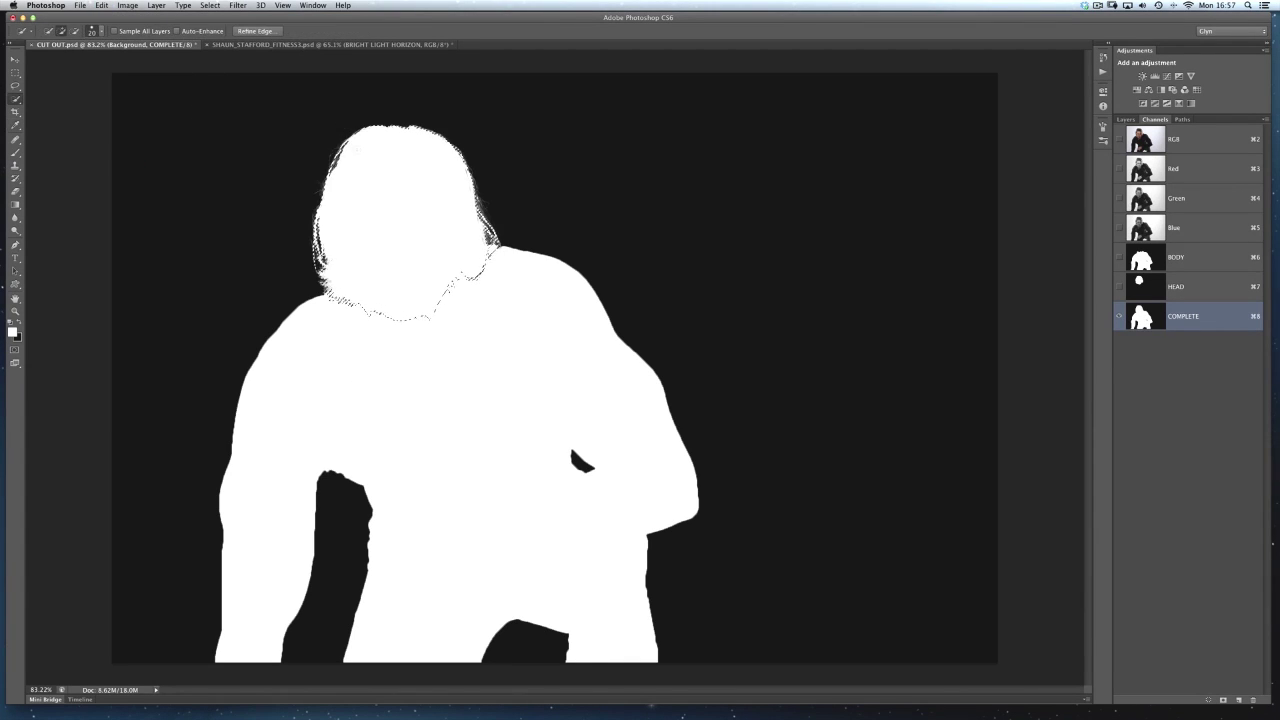
key("super+d")
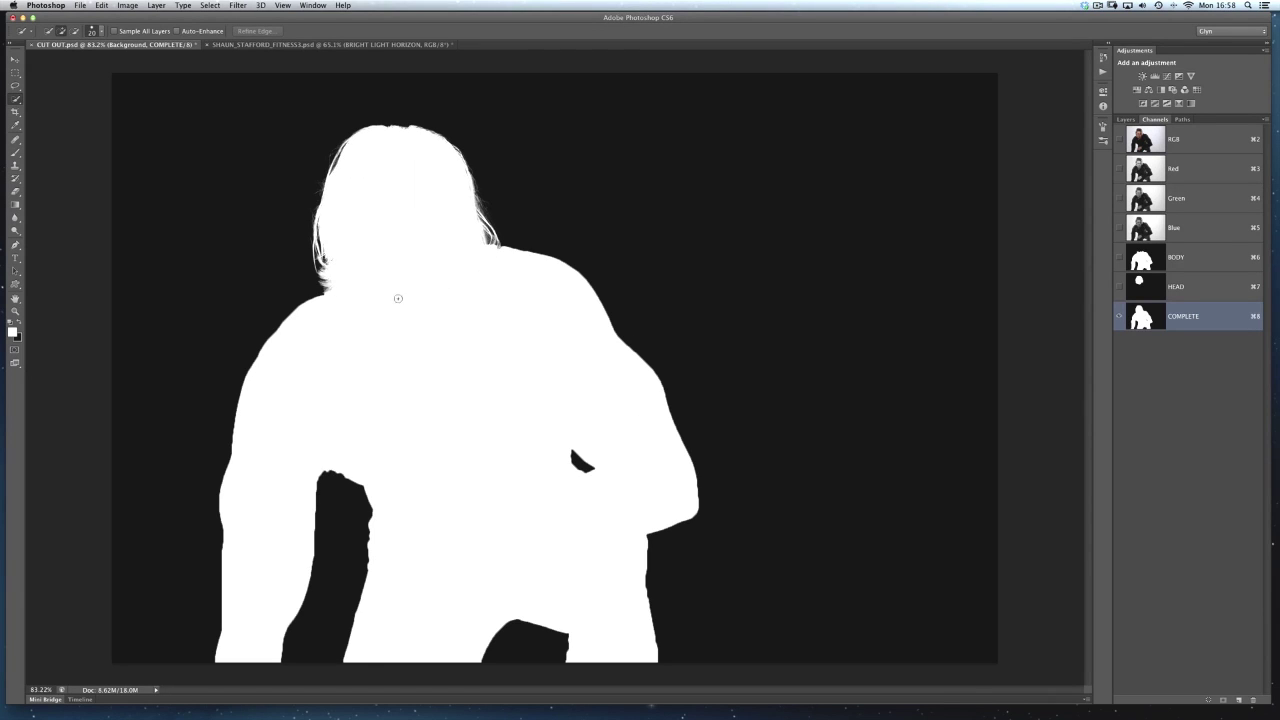
Step: Return to the RGB composite and Layers panel, showing the running-track document
left_click(1143, 139)
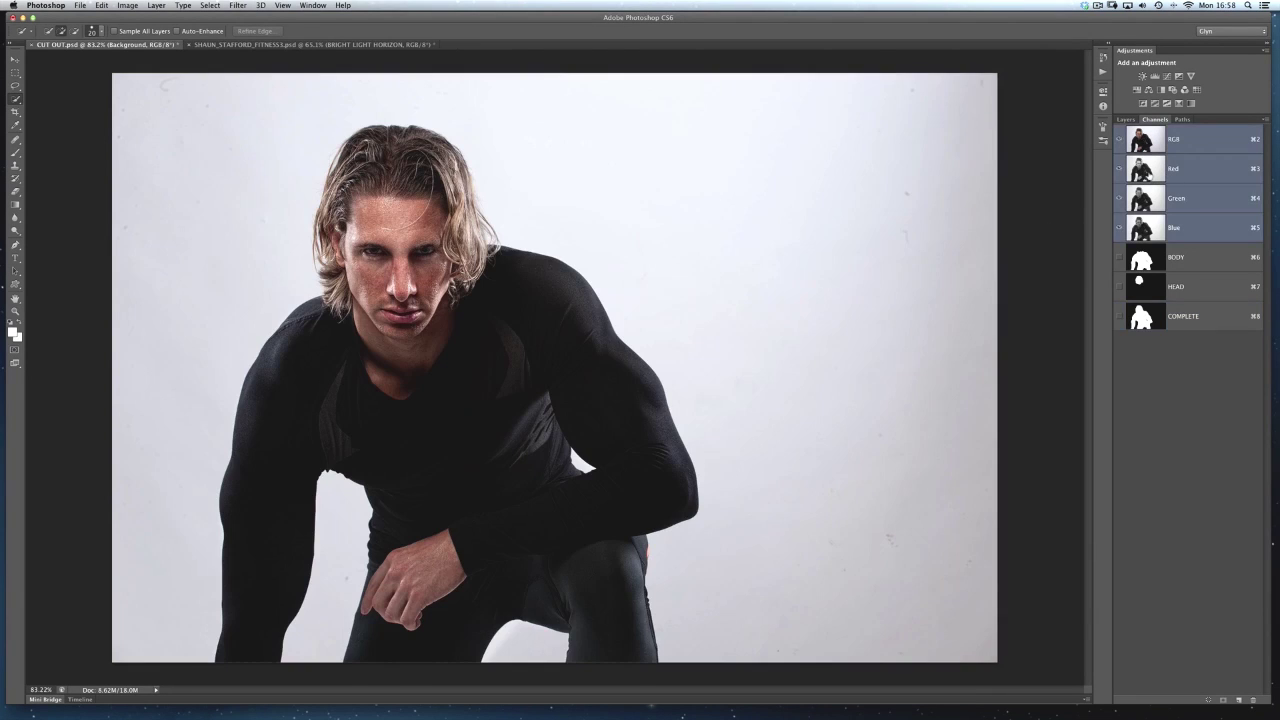
left_click(1127, 120)
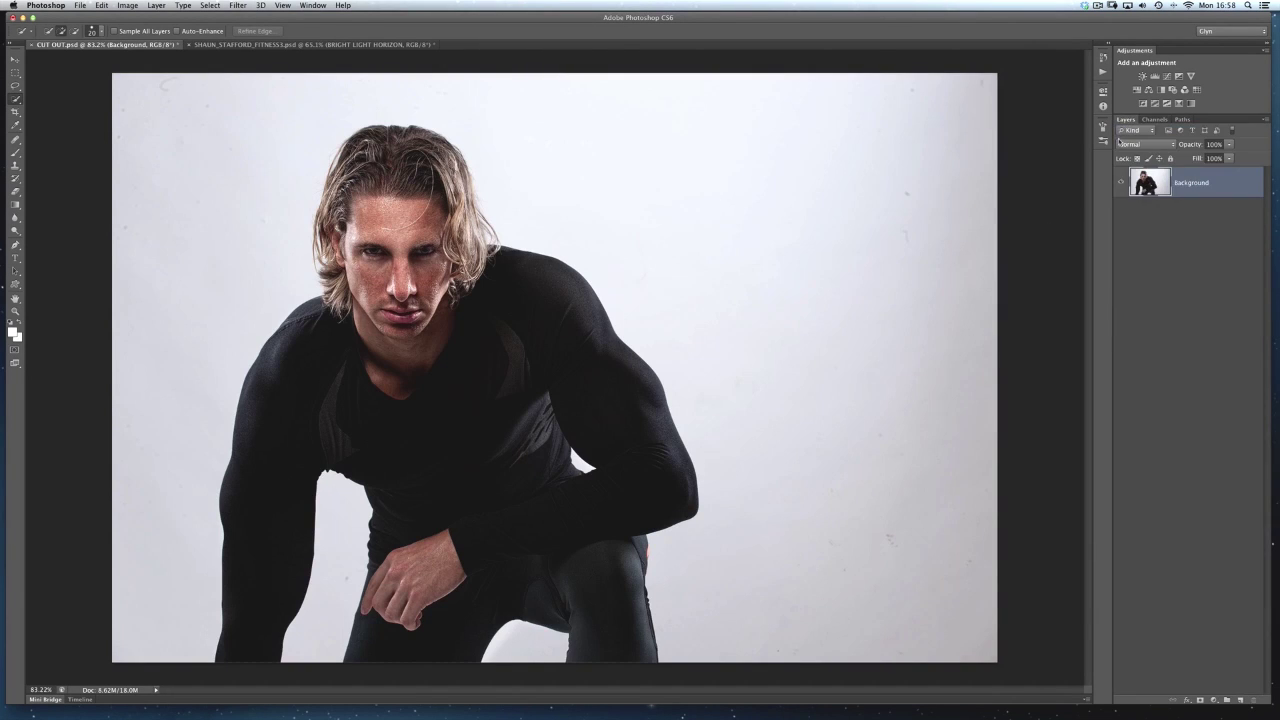
left_click(277, 45)
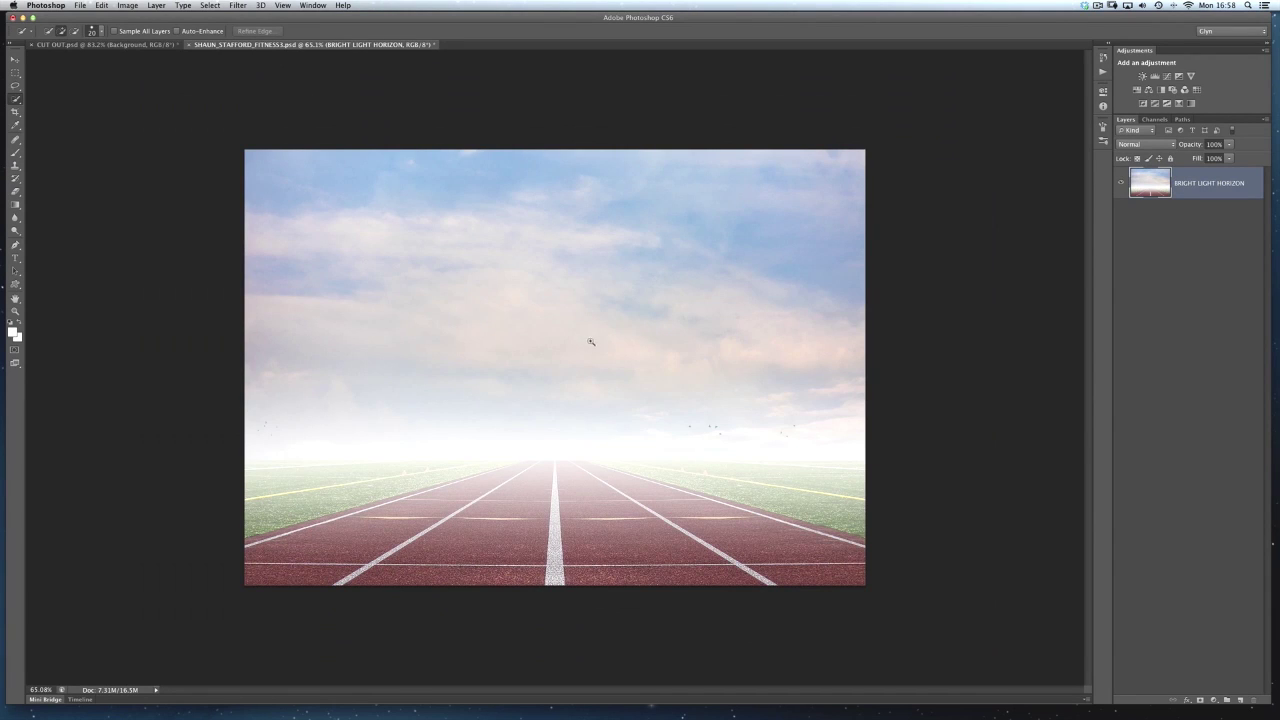
Step: On CUT OUT.psd, load the COMPLETE channel as the active selection
scroll(591, 342, "up", 1)
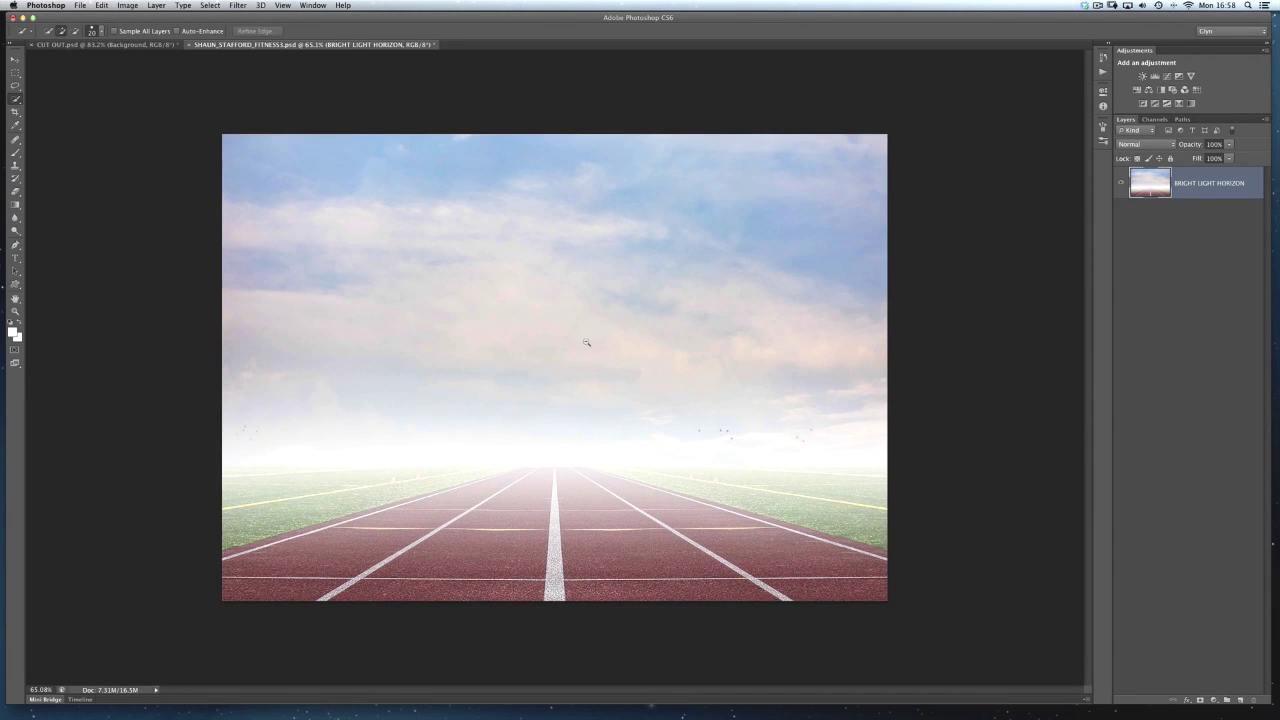
left_click(112, 46)
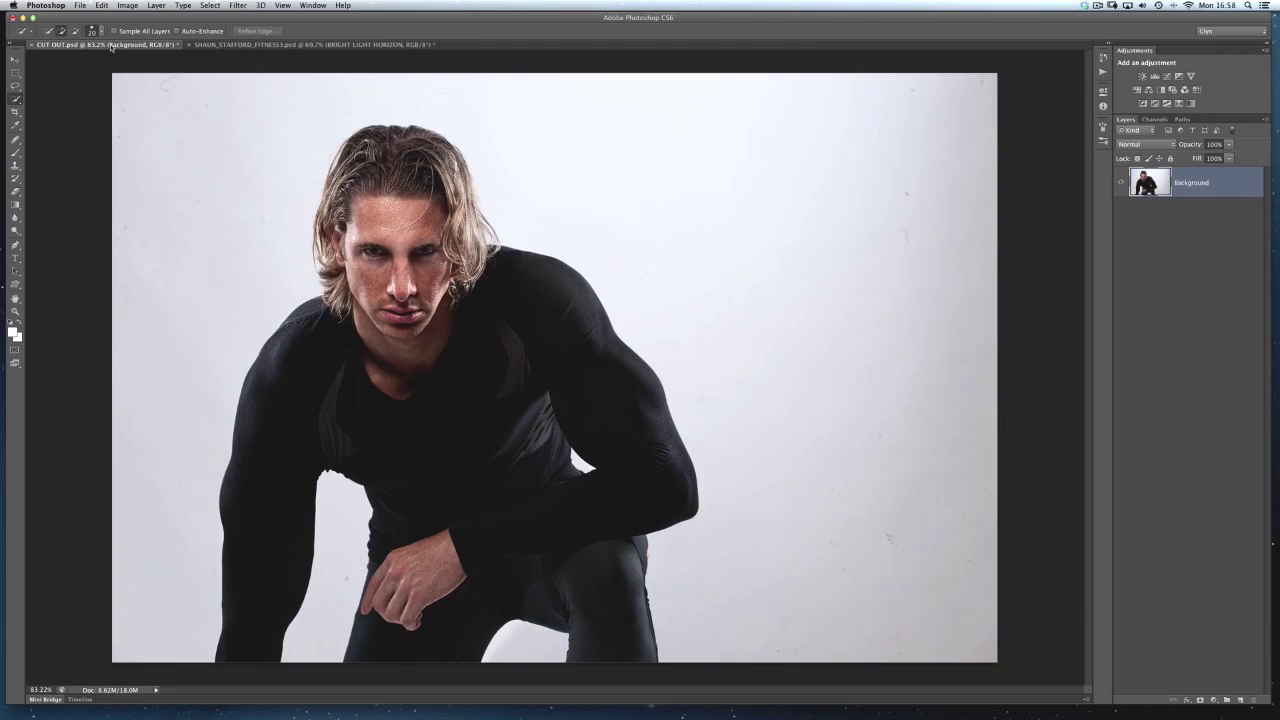
left_click(212, 6)
left_click(226, 216)
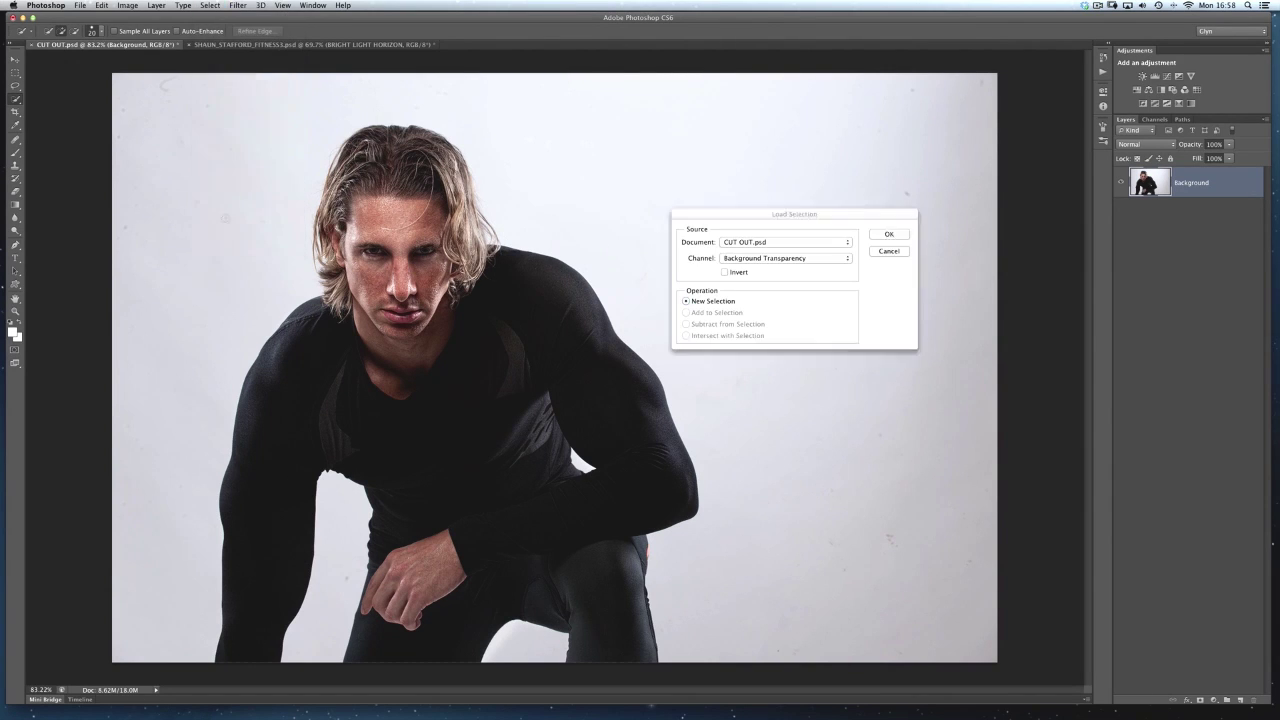
left_click_drag(739, 218, 637, 151)
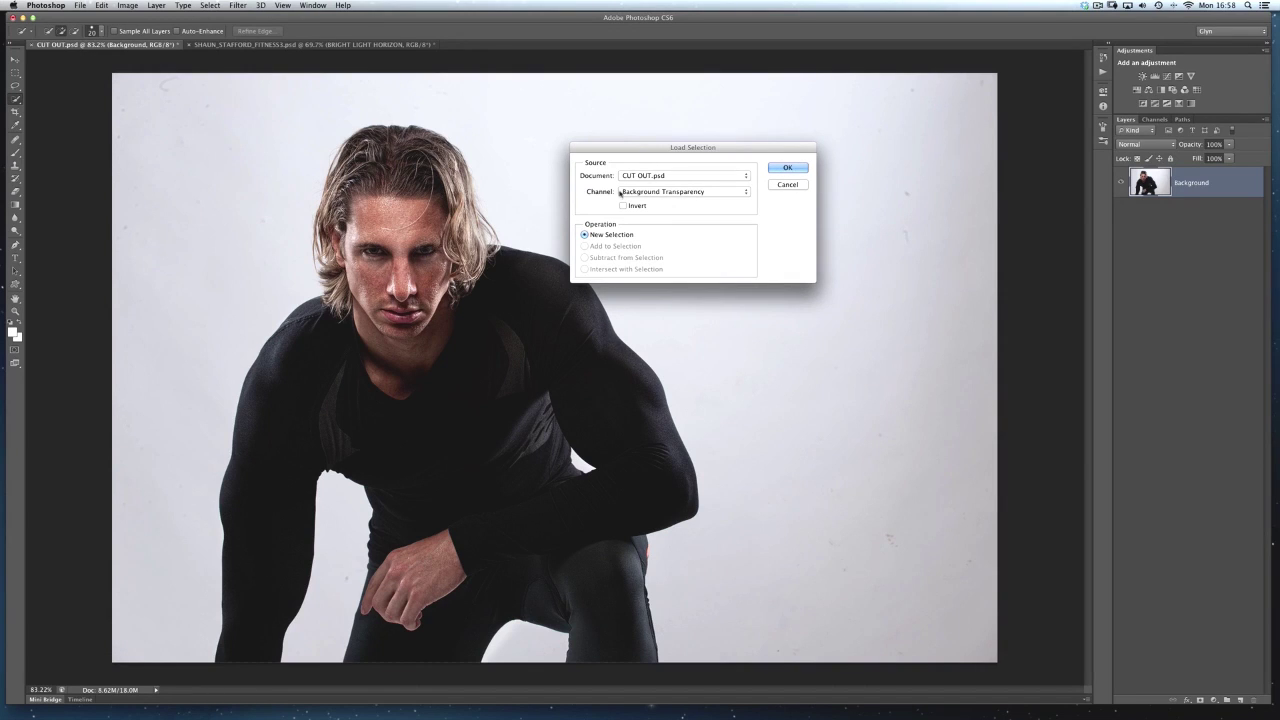
left_click(745, 192)
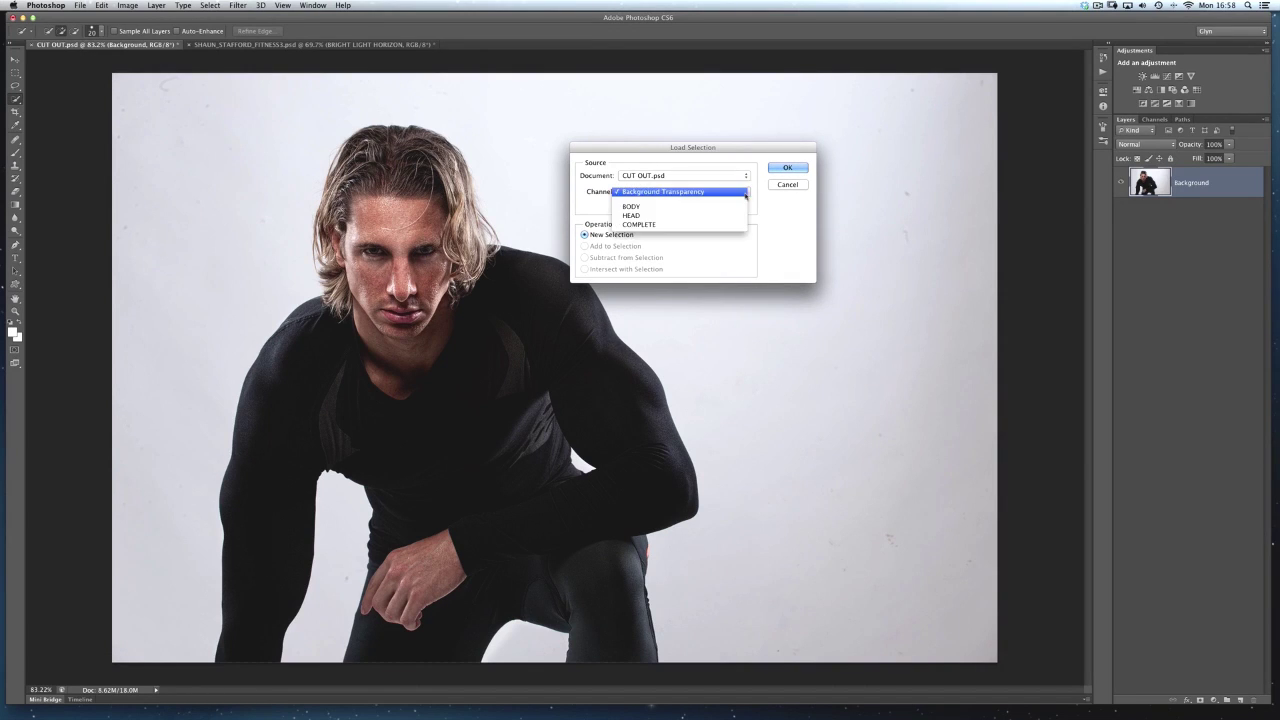
left_click(645, 225)
left_click(787, 167)
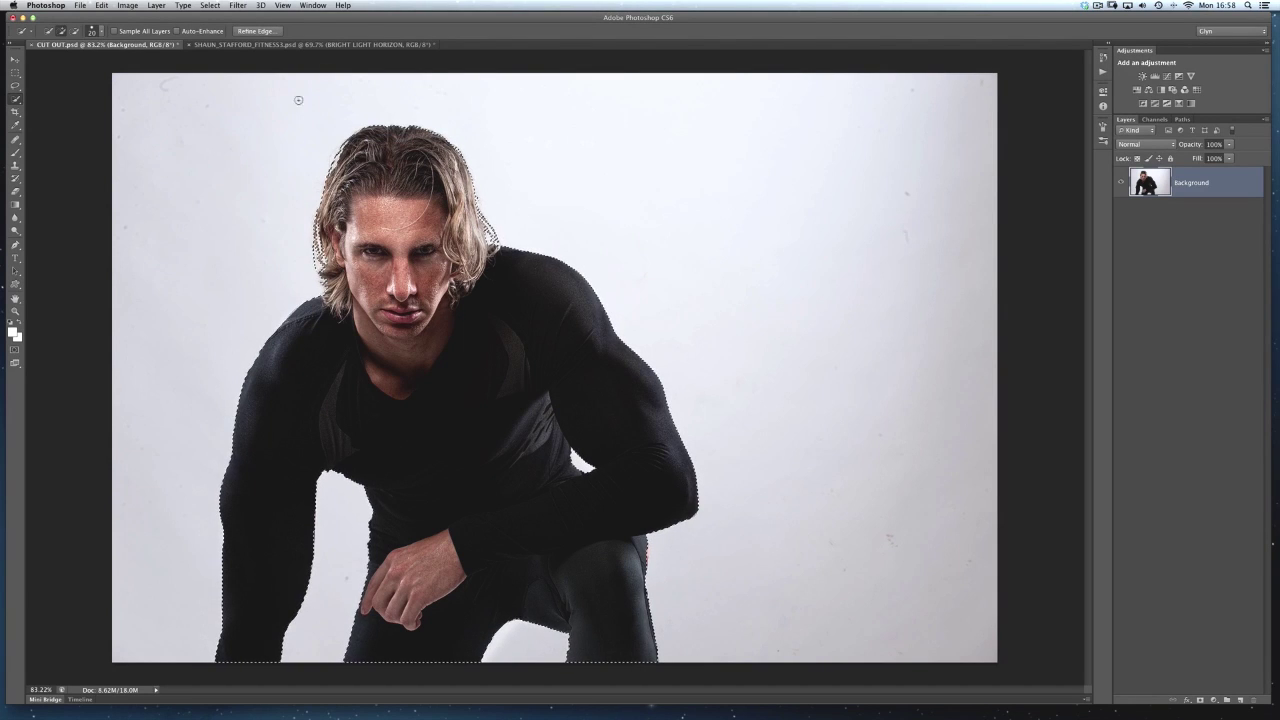
Step: Add a layer mask from the selection, check it on and off, and drag the cut-out toward the track document
left_click(1200, 700)
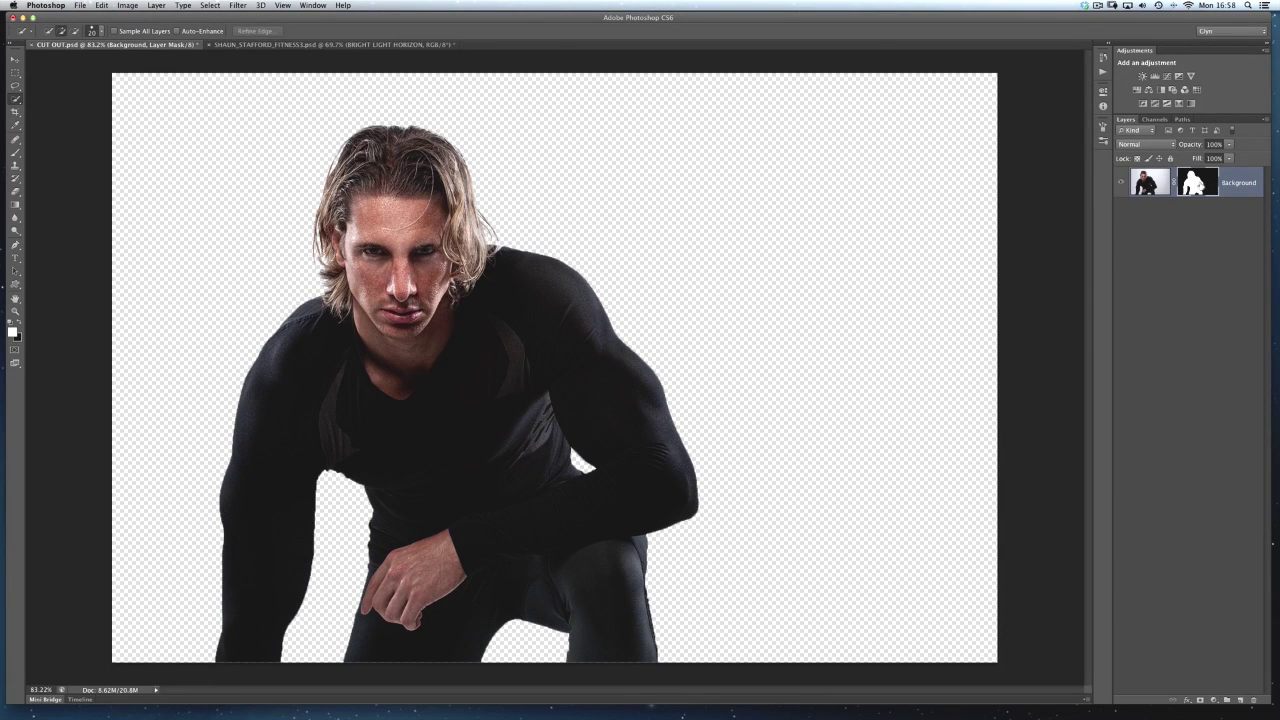
left_click(1203, 187, "shift")
left_click(1200, 186, "shift")
left_click(1200, 186, "shift")
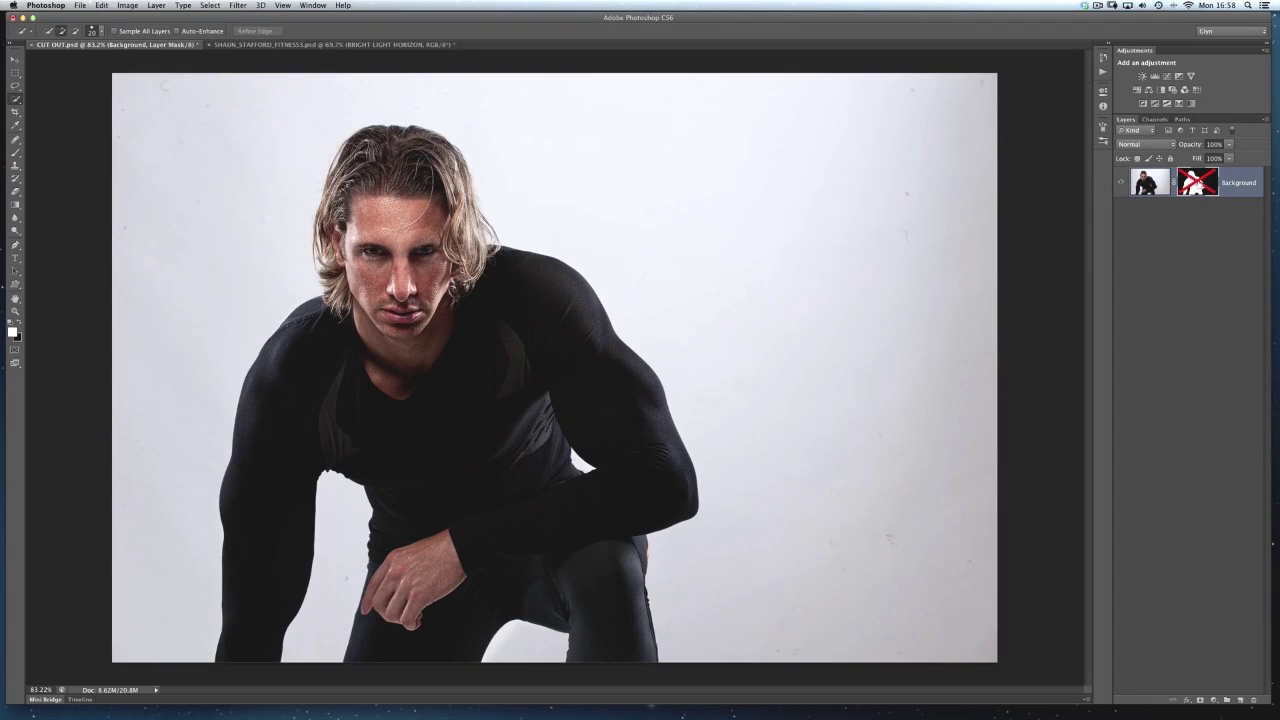
left_click(1200, 186, "shift")
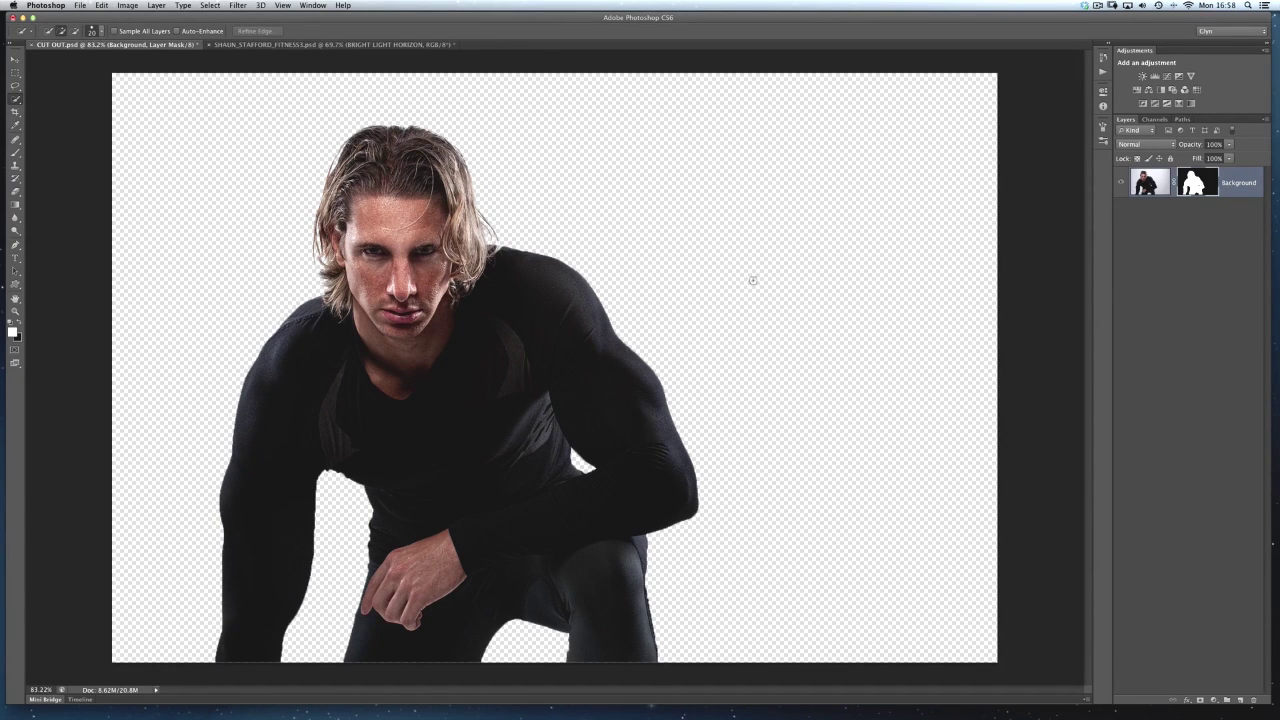
key("v")
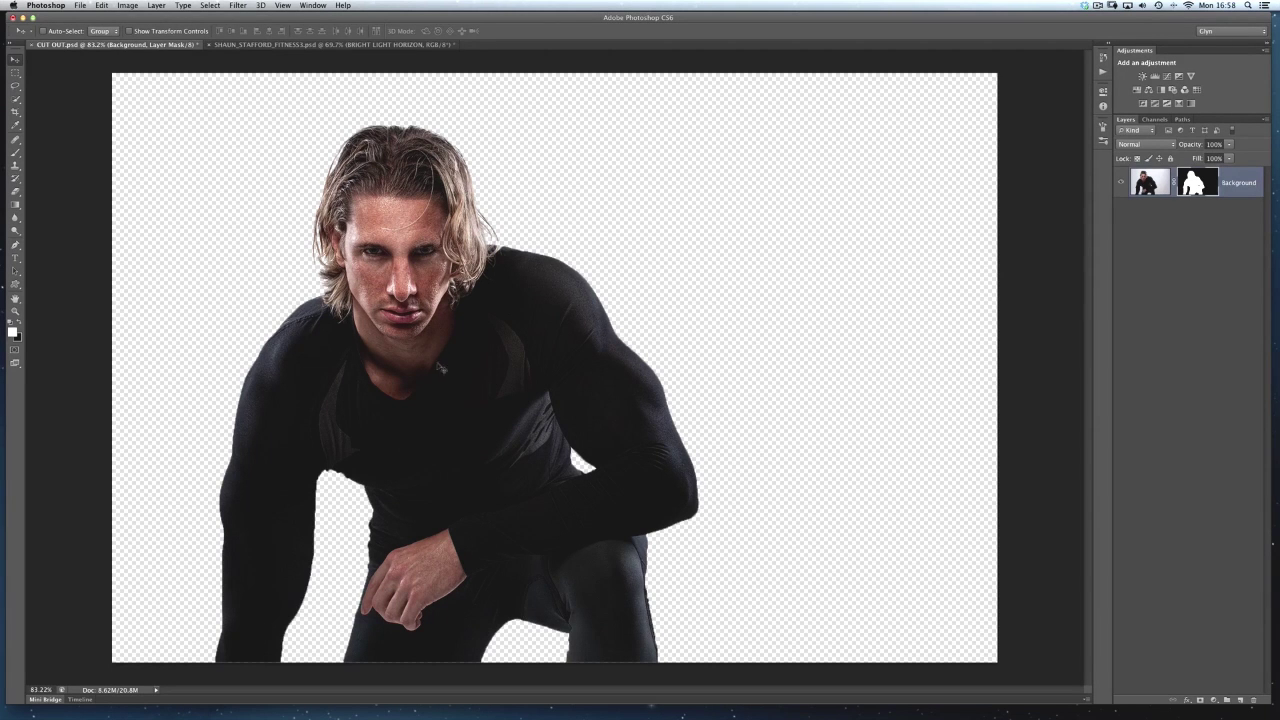
left_click_drag(456, 381, 287, 47)
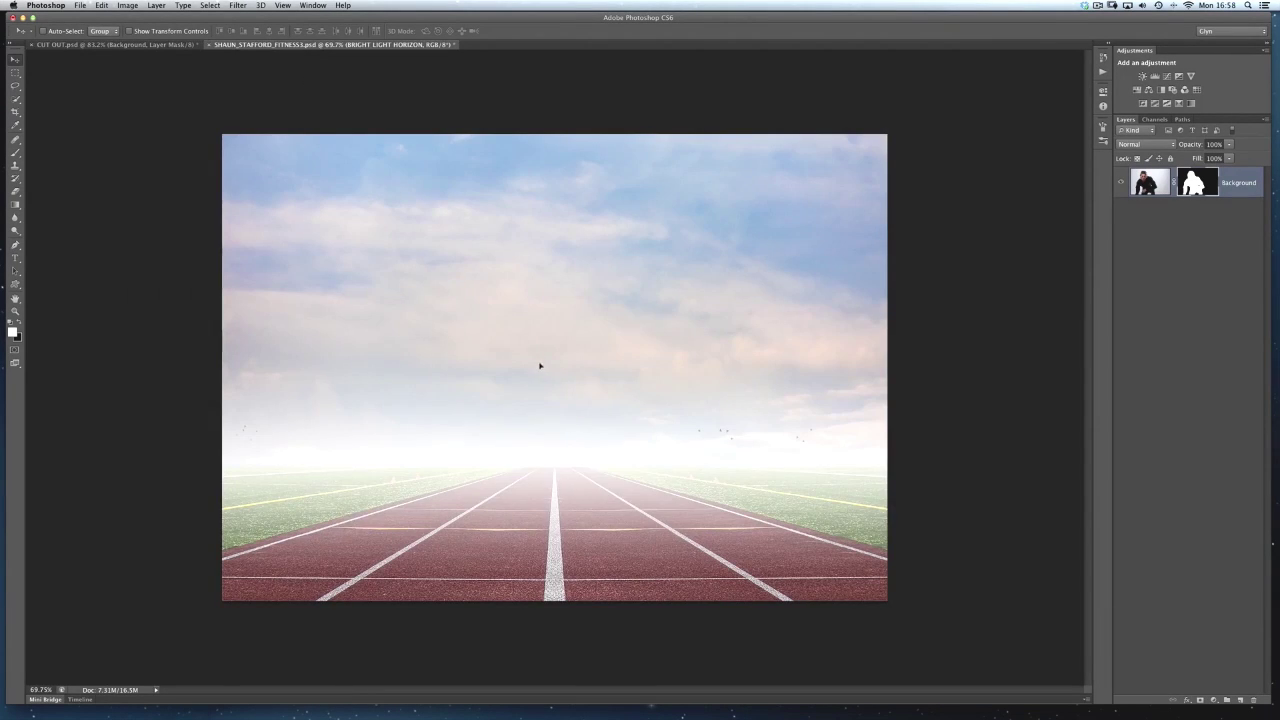
Step: Drop the masked athlete over the track in the sky document, then target his mask with the Brush
mouse_move(540, 366)
left_mouse_down()
mouse_move(546, 376)
mouse_move(531, 380)
left_mouse_up()
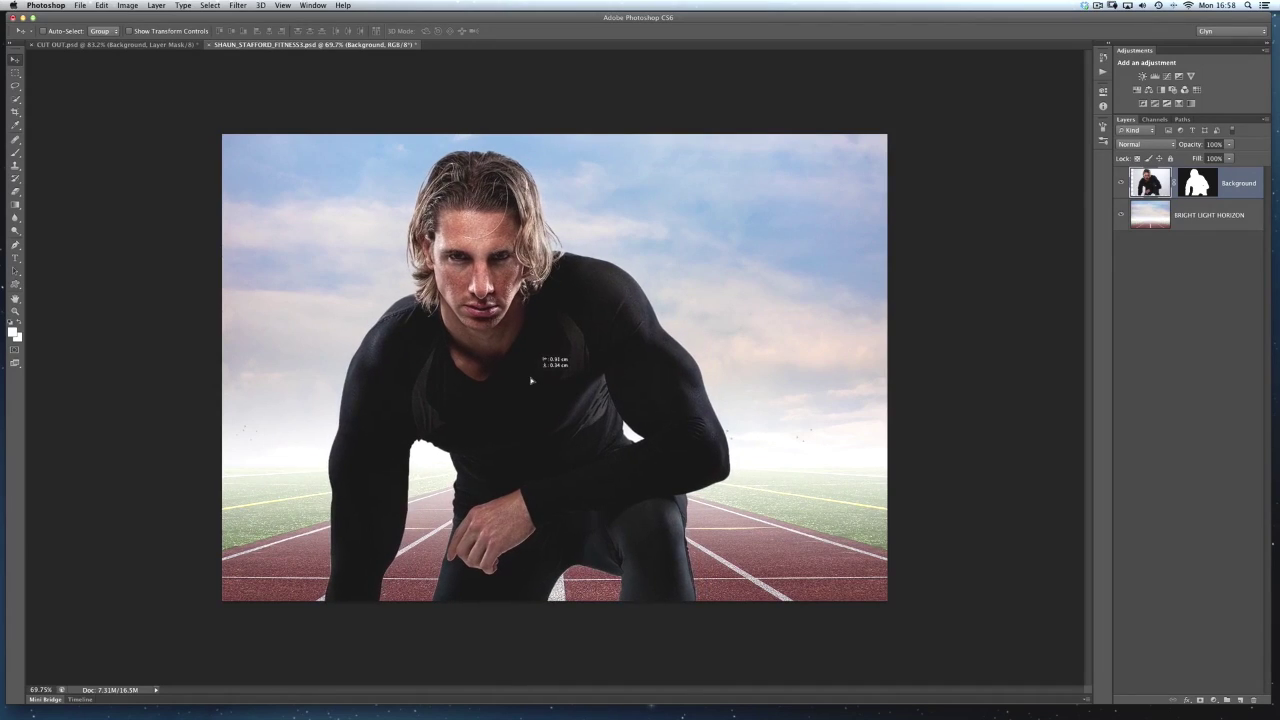
scroll(576, 269, "up", 5)
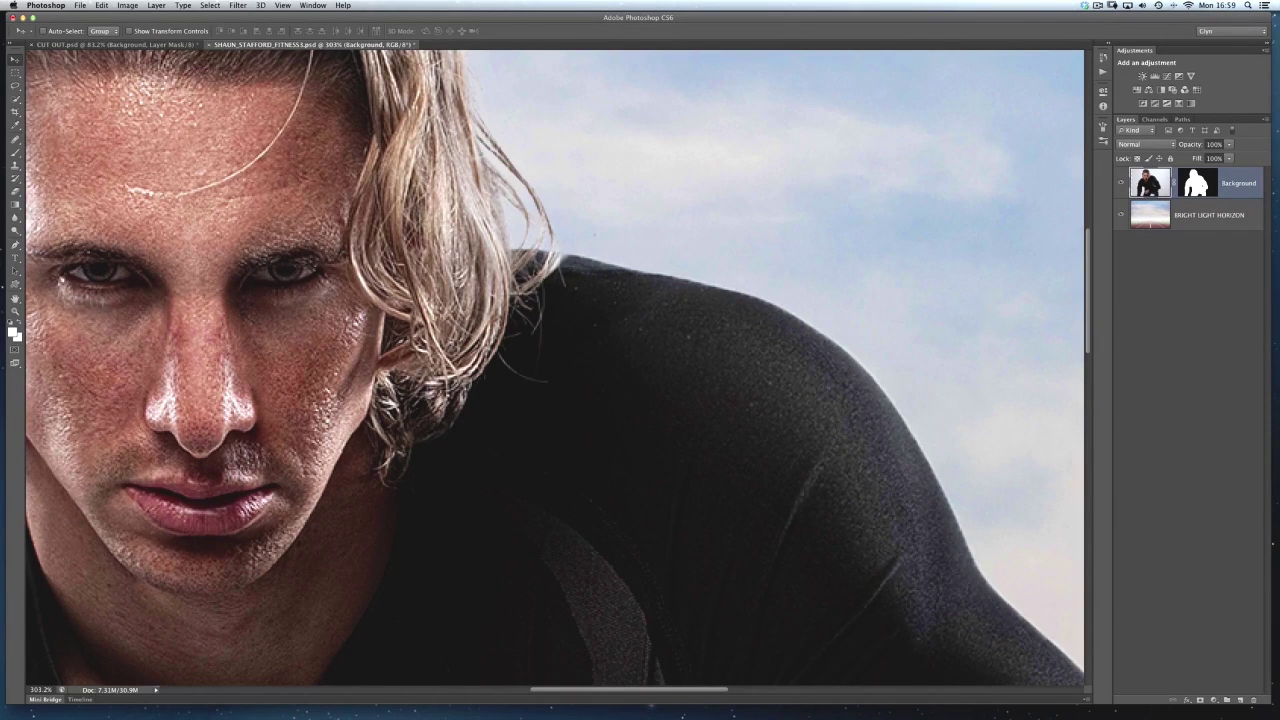
left_click(1197, 185)
key("b")
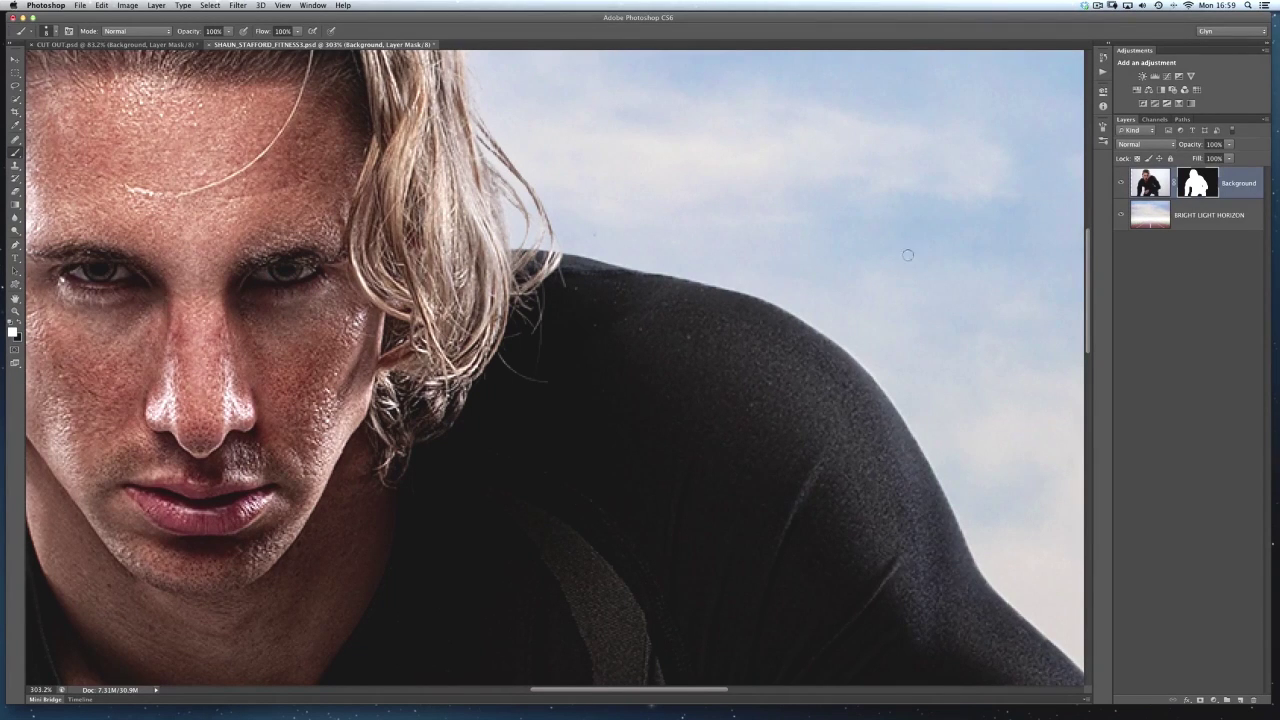
key("super+0")
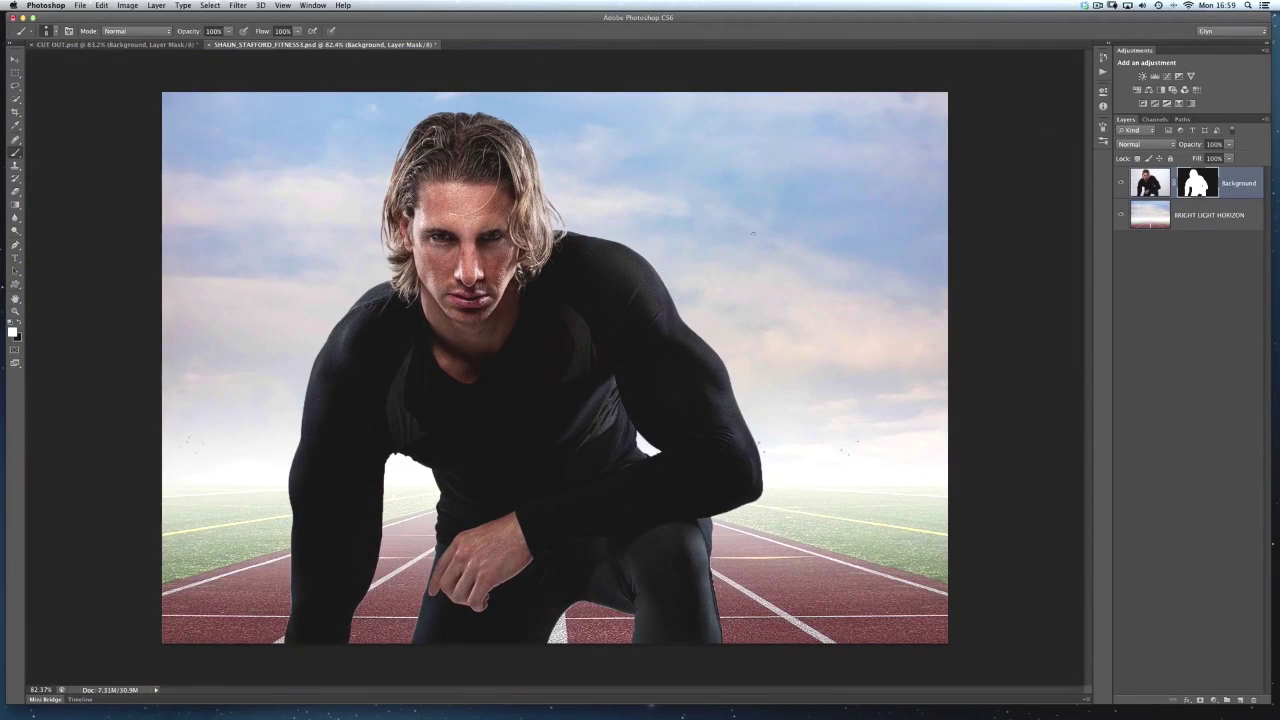
Step: Target the athlete's image thumbnail, widen the side panels, and open his Layer Style dialog
left_click(1150, 183)
left_click_drag(1112, 281, 968, 275)
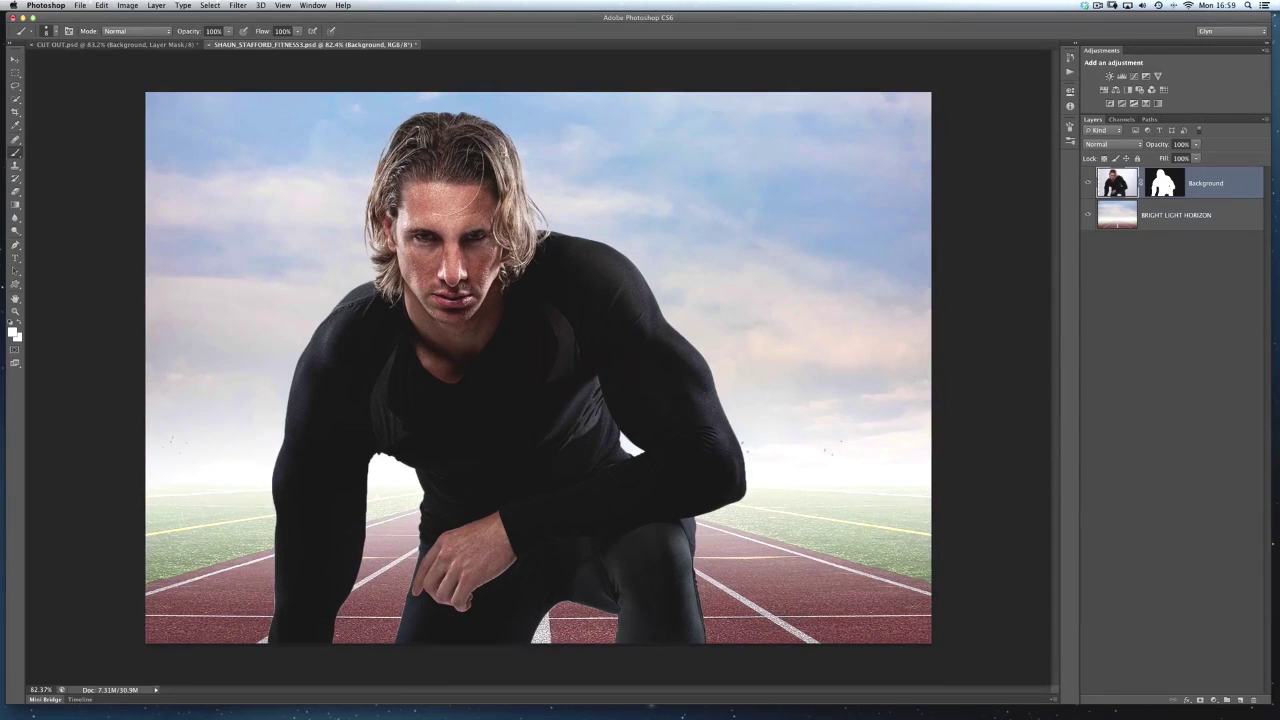
scroll(420, 183, "up", 5)
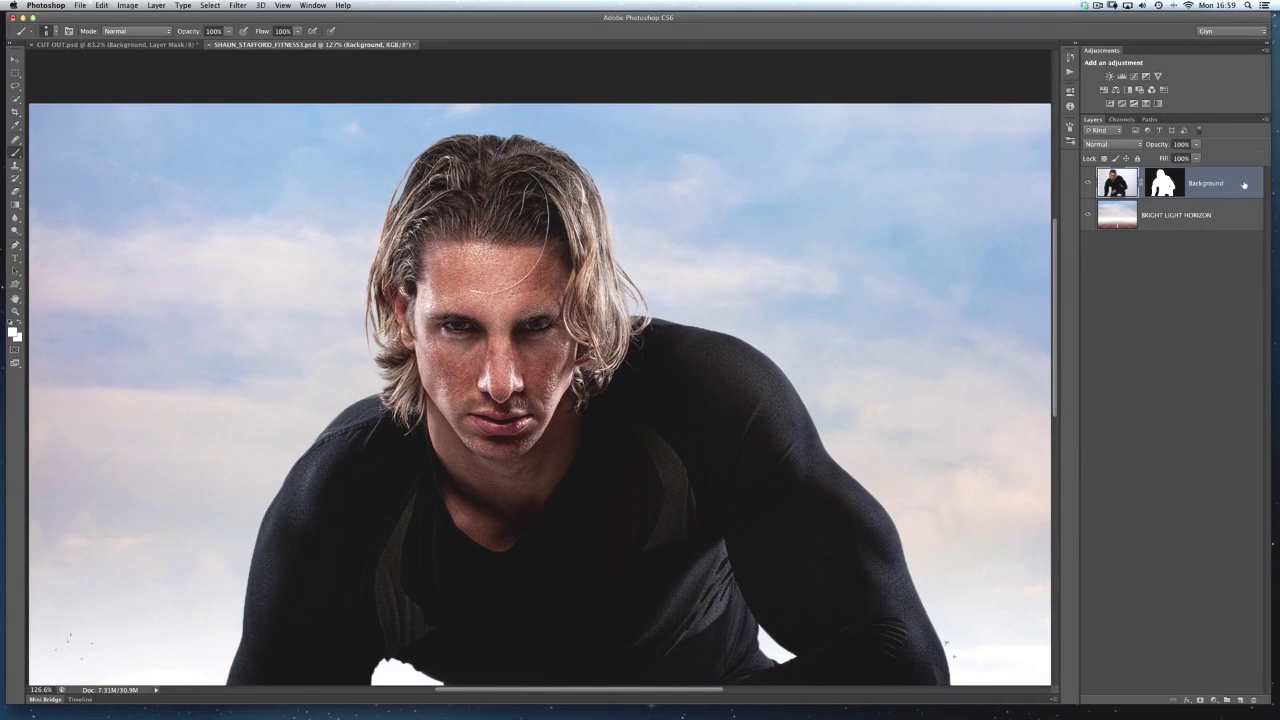
double_click(1244, 184)
Step: Enable Inner Shadow on the athlete, toggling it on and off to compare
left_click_drag(923, 170, 888, 146)
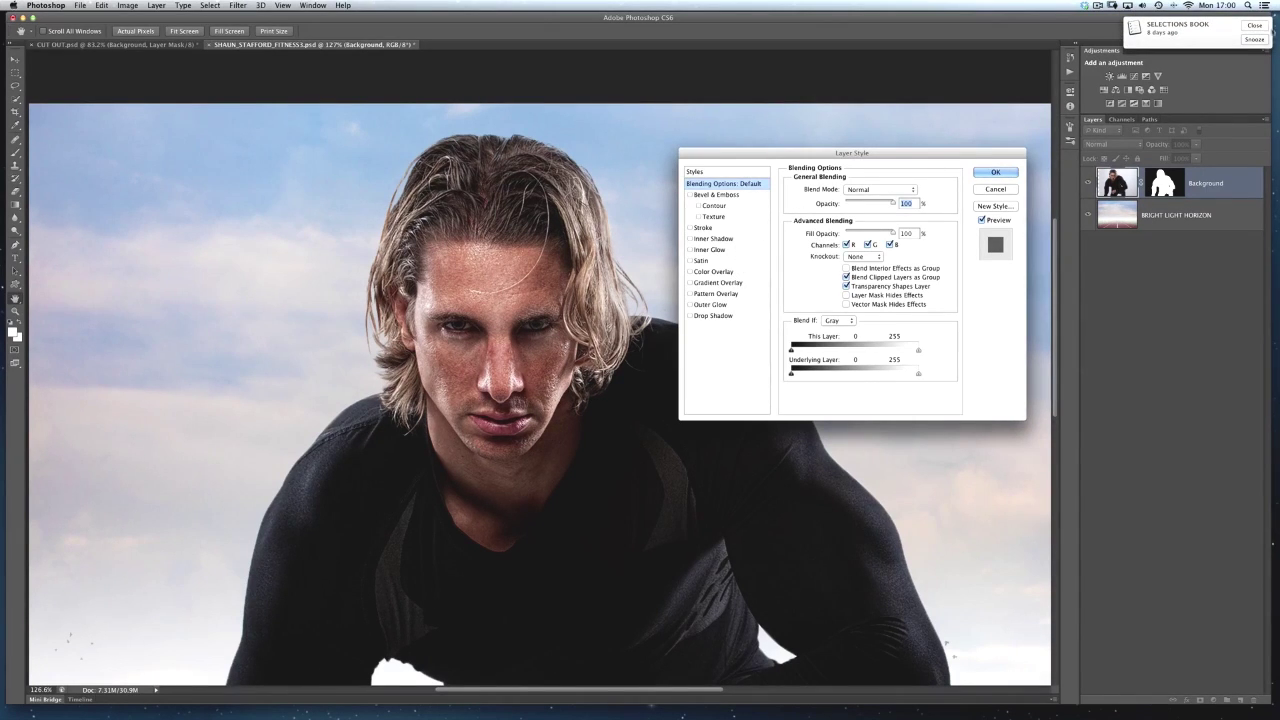
left_click(1255, 25)
left_click_drag(823, 153, 819, 144)
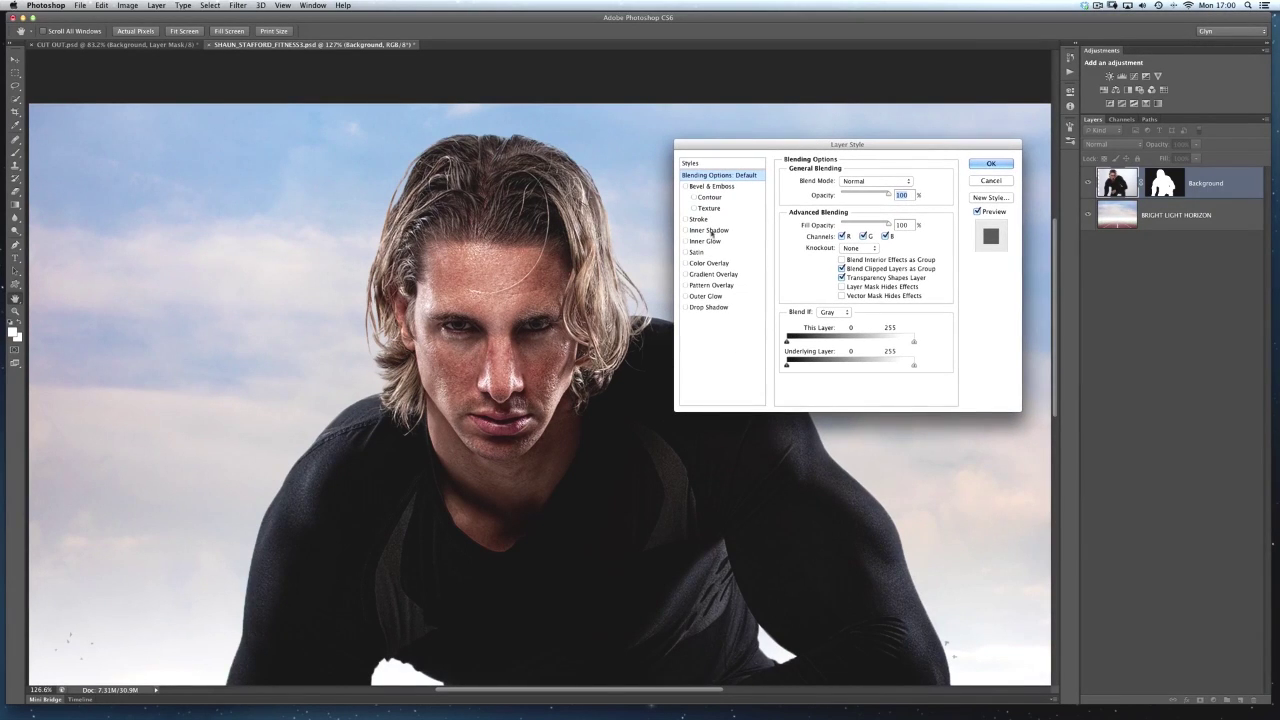
left_click(696, 231)
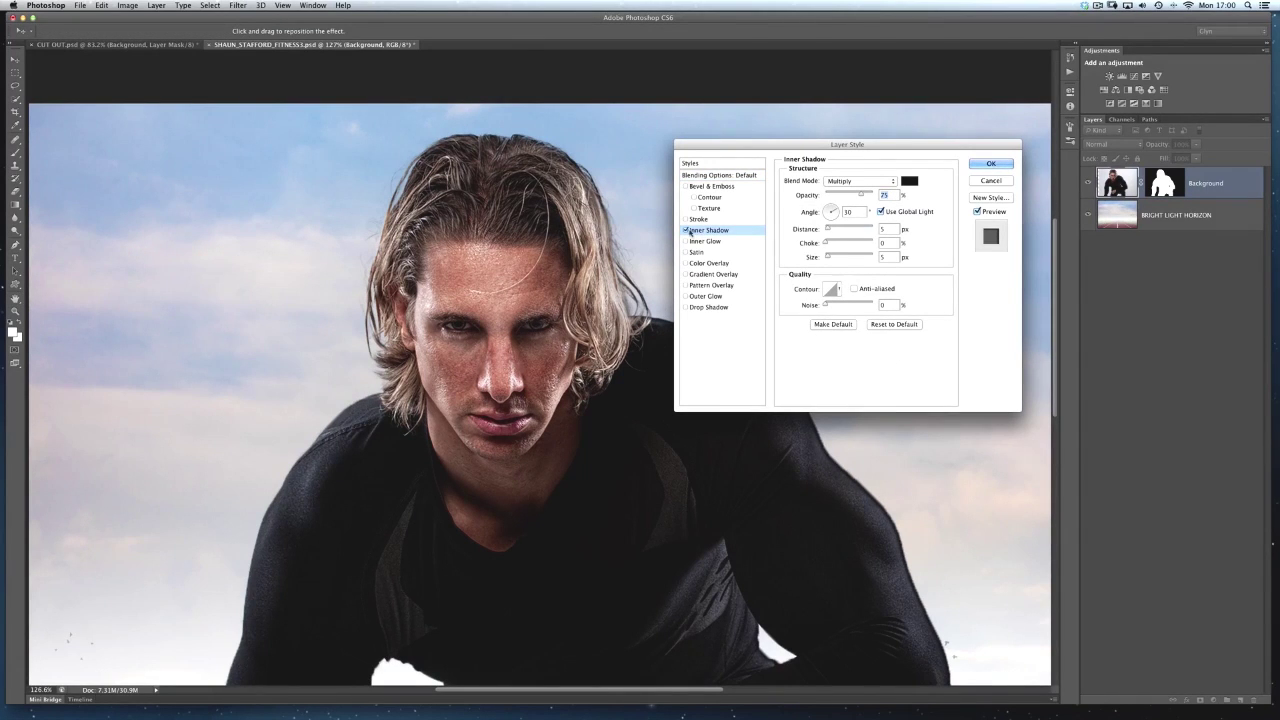
left_click(686, 231)
left_click(686, 231)
left_click(686, 231)
left_click(686, 231)
left_click(687, 232)
left_click(687, 232)
left_click(687, 232)
left_click(687, 232)
Step: Set the inner shadow angle to 99° with a dark colour sampled from the hair, and apply it
left_click_drag(836, 212, 830, 207)
left_click_drag(830, 207, 830, 207)
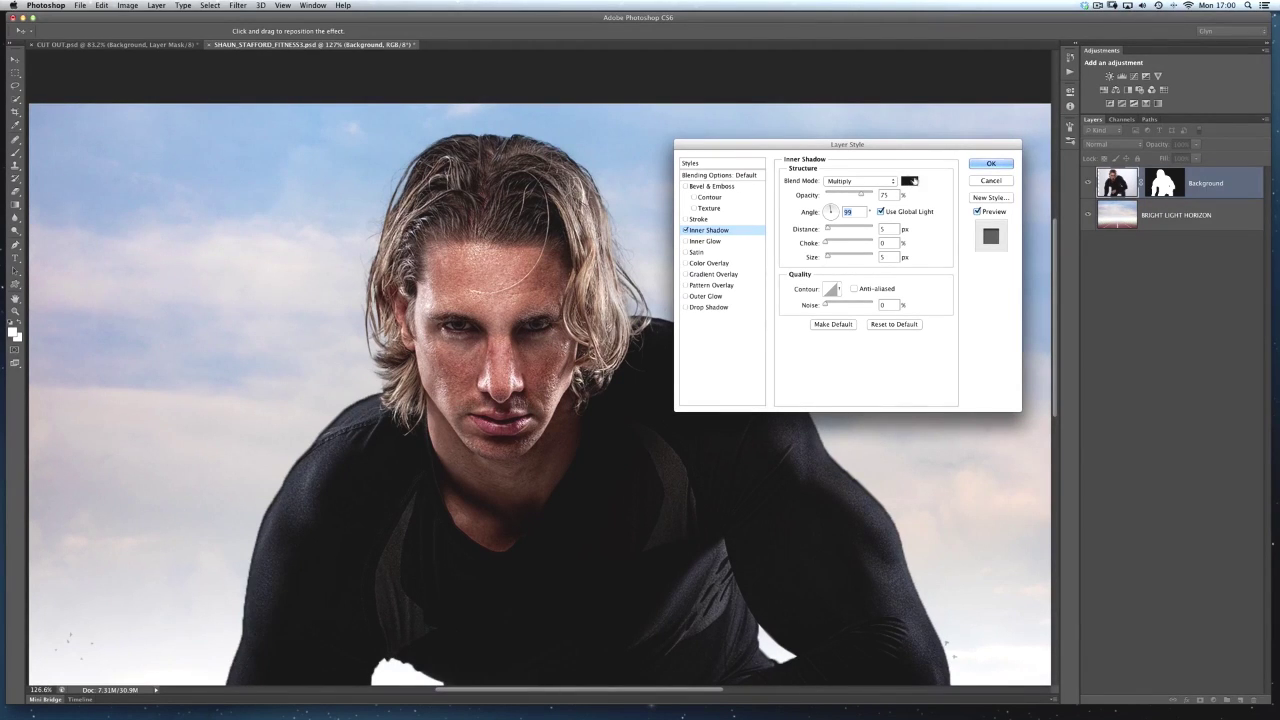
left_click(908, 181)
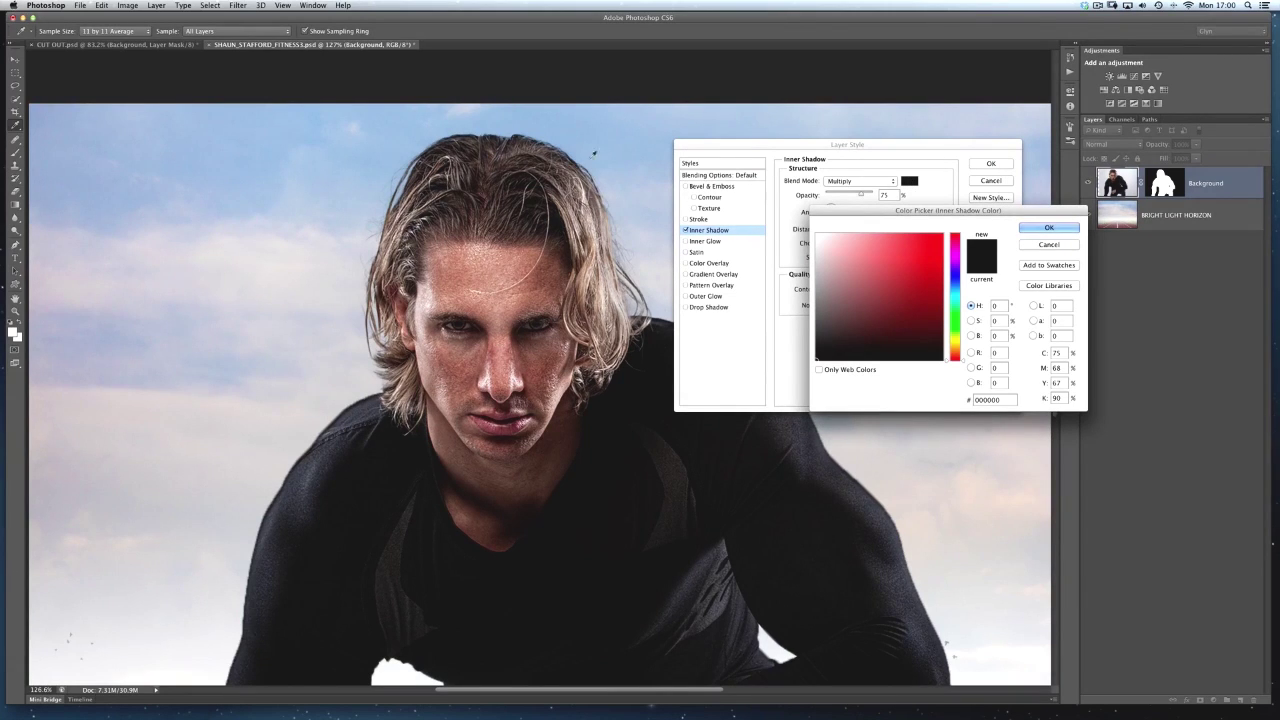
left_click(526, 143)
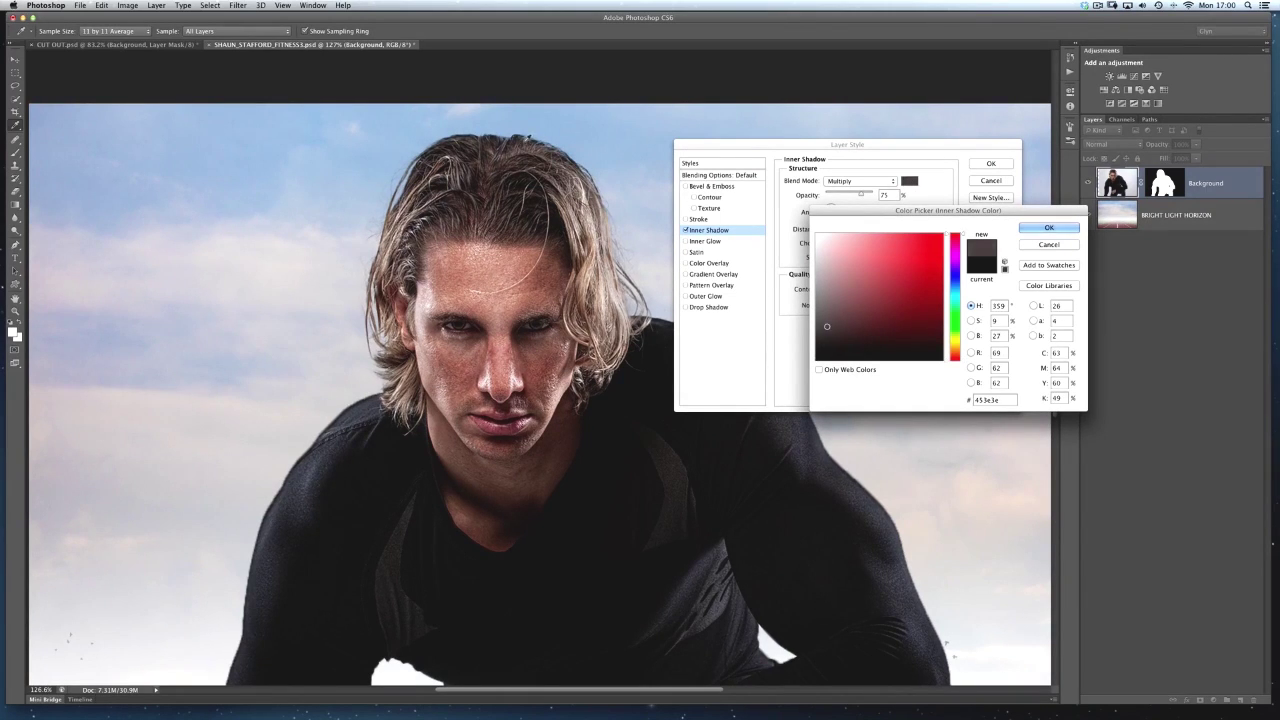
left_click(1030, 228)
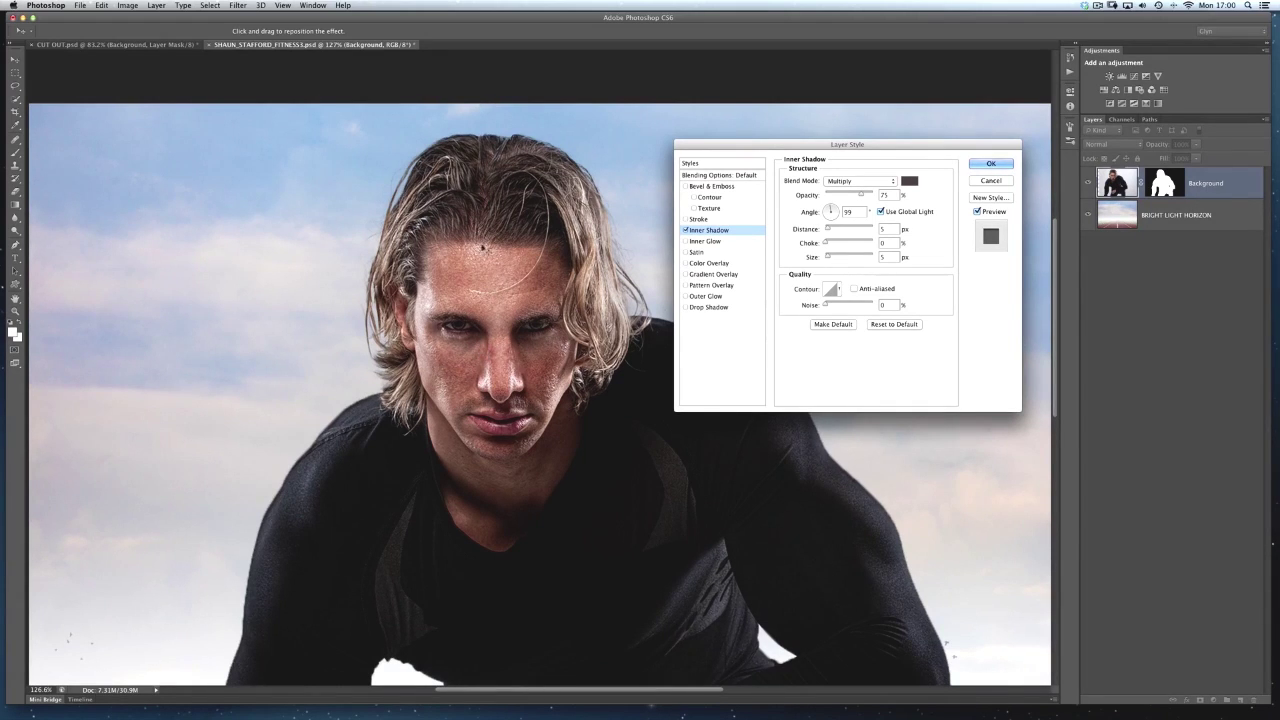
left_click(990, 164)
Step: Toggle the athlete's layer effects off and on repeatedly to compare, leaving them visible
scroll(644, 313, "down", 2)
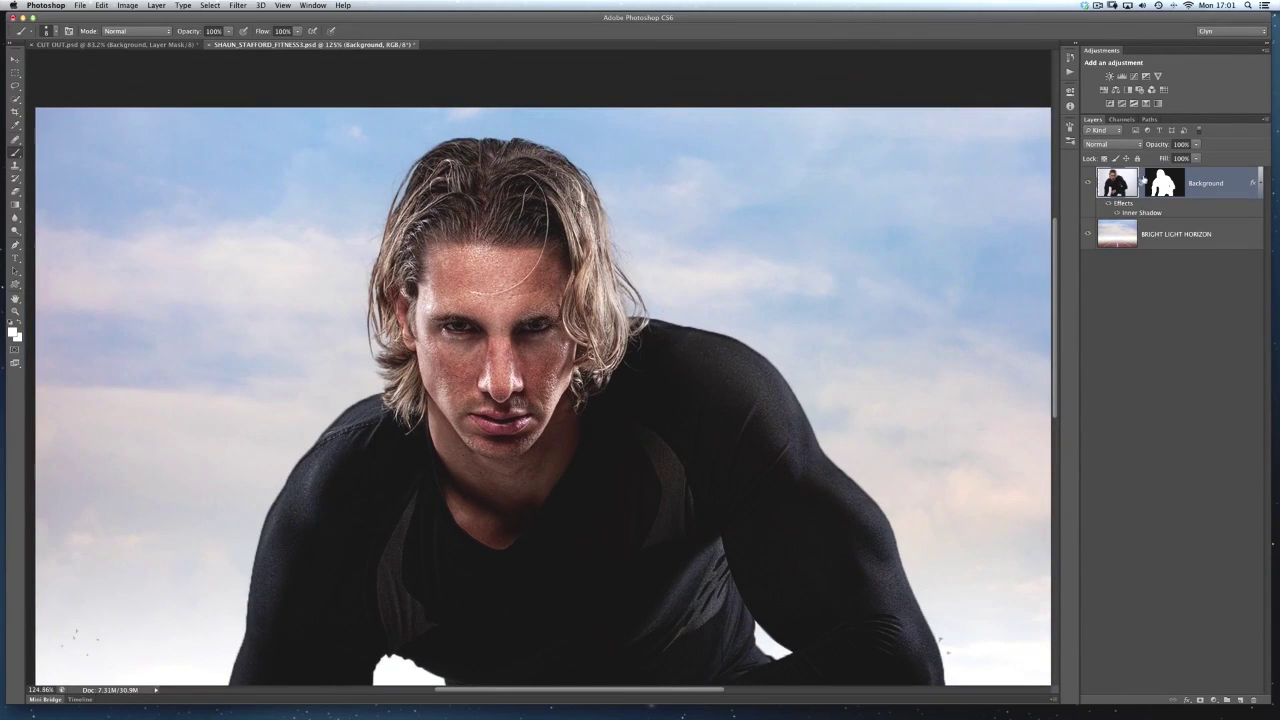
scroll(440, 420, "up", 3)
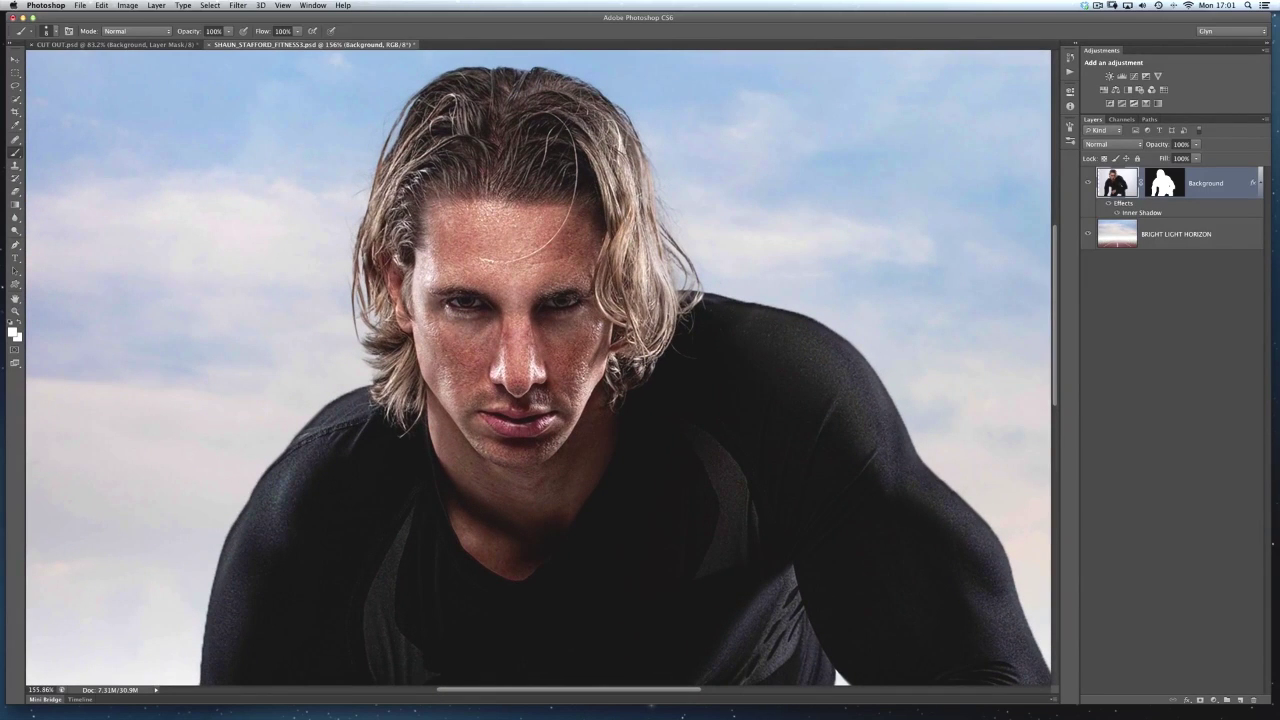
left_click(1107, 204)
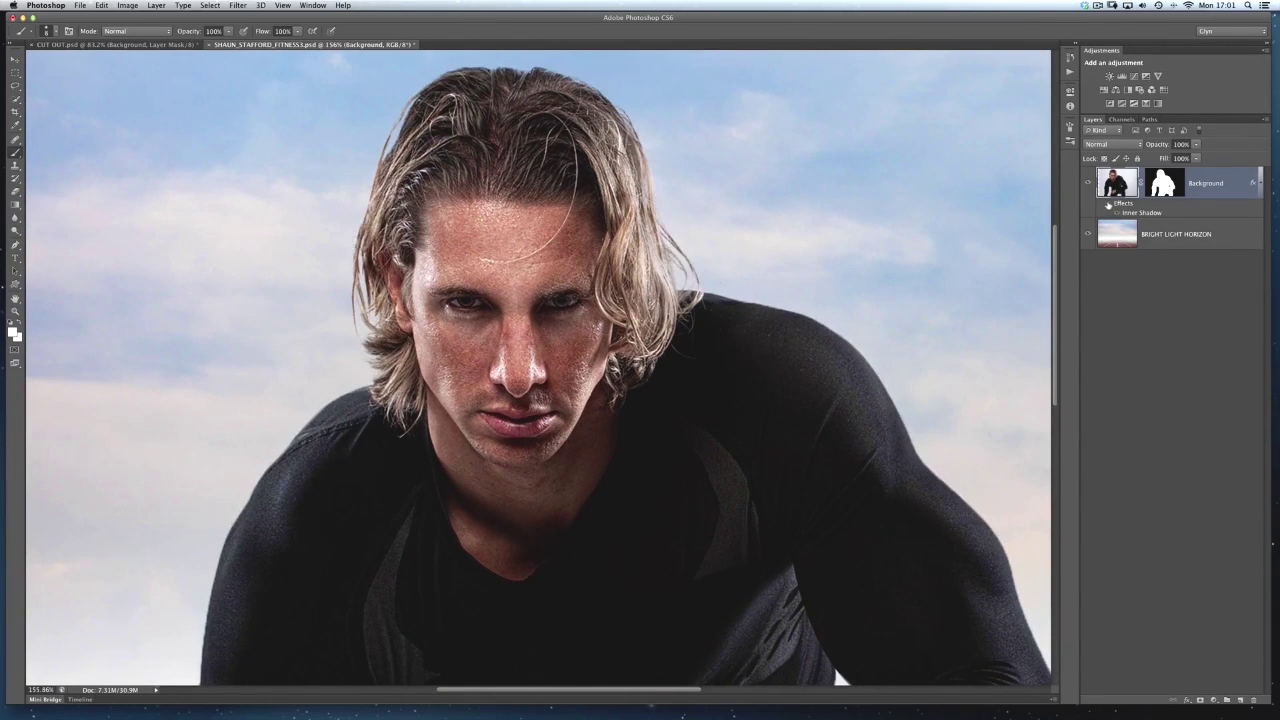
left_click(1107, 204)
left_click(1107, 204)
left_click(1107, 204)
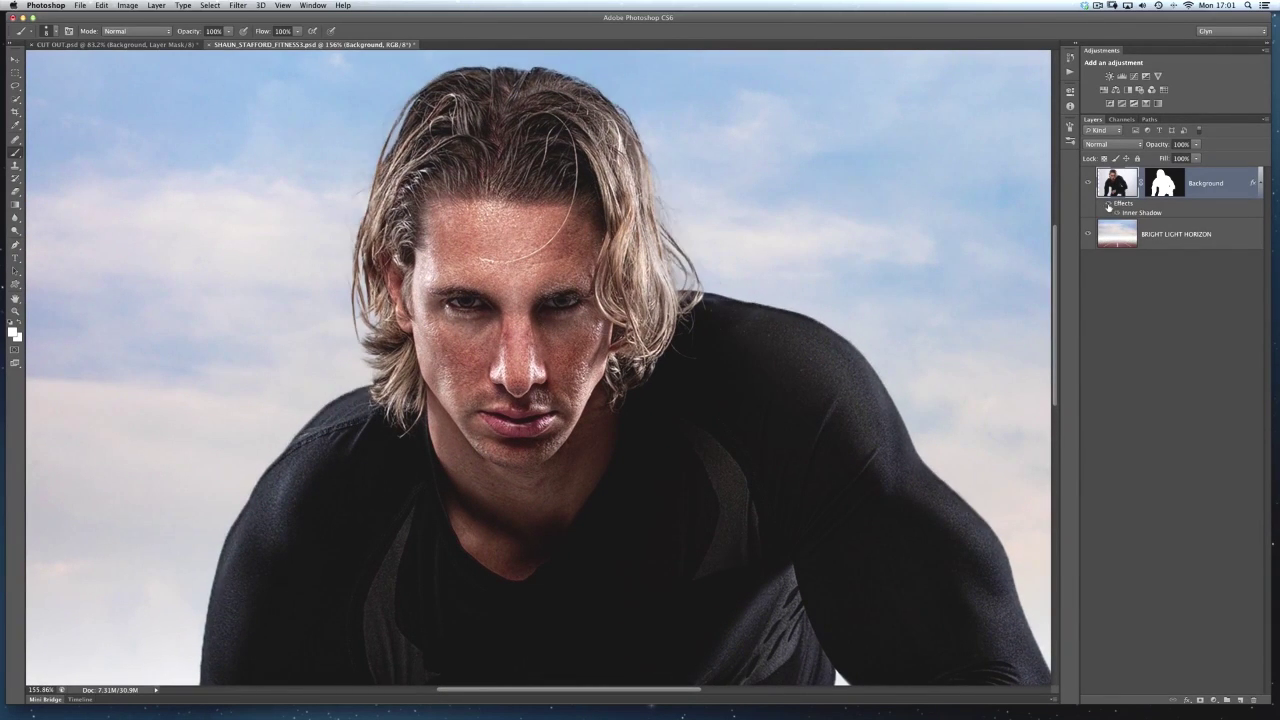
left_click(1107, 205)
left_click(1107, 205)
left_click(1107, 205)
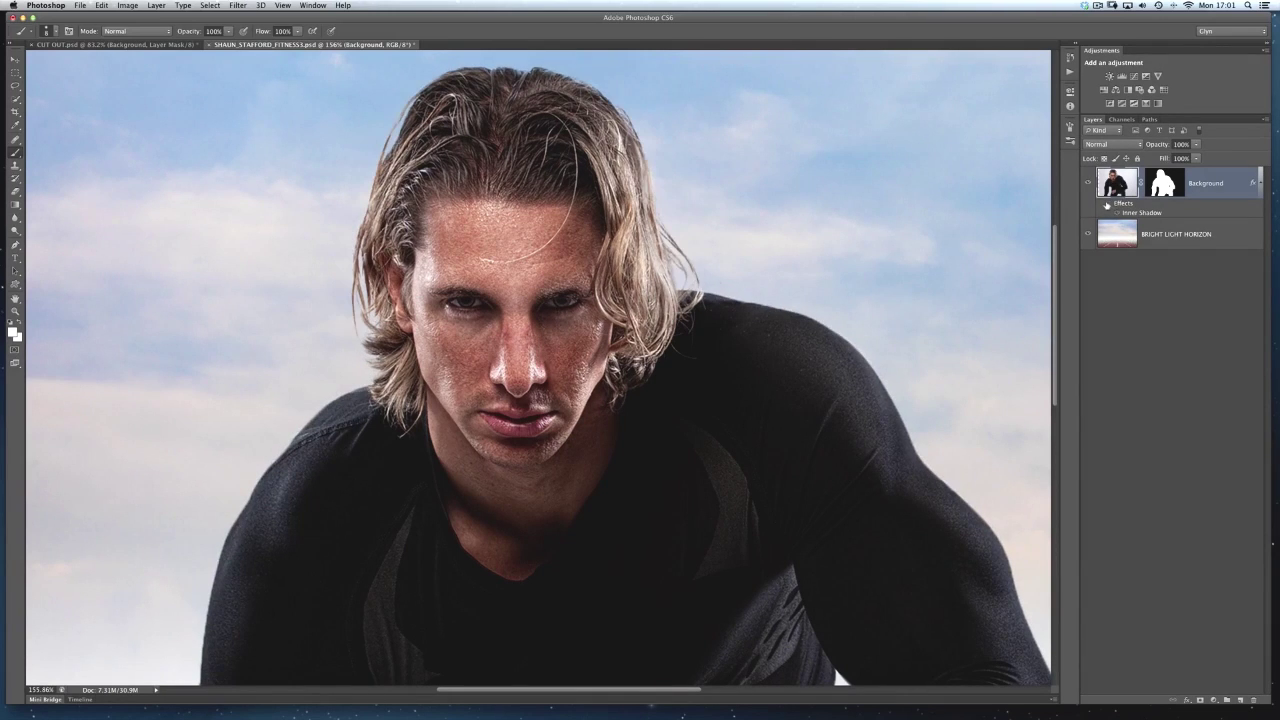
left_click(1107, 204)
left_click(1107, 204)
left_click(1107, 204)
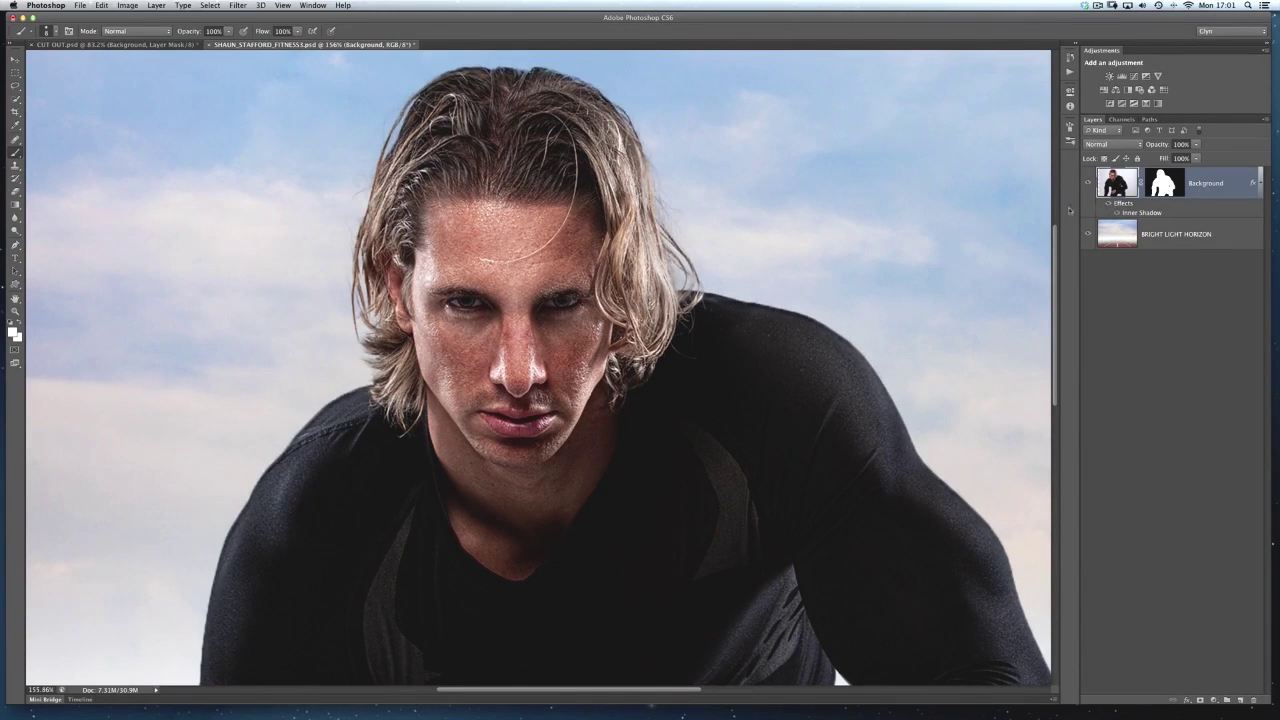
Step: Convert the inner shadow into its own layer, compare it on and off, then select it
right_click(1130, 206)
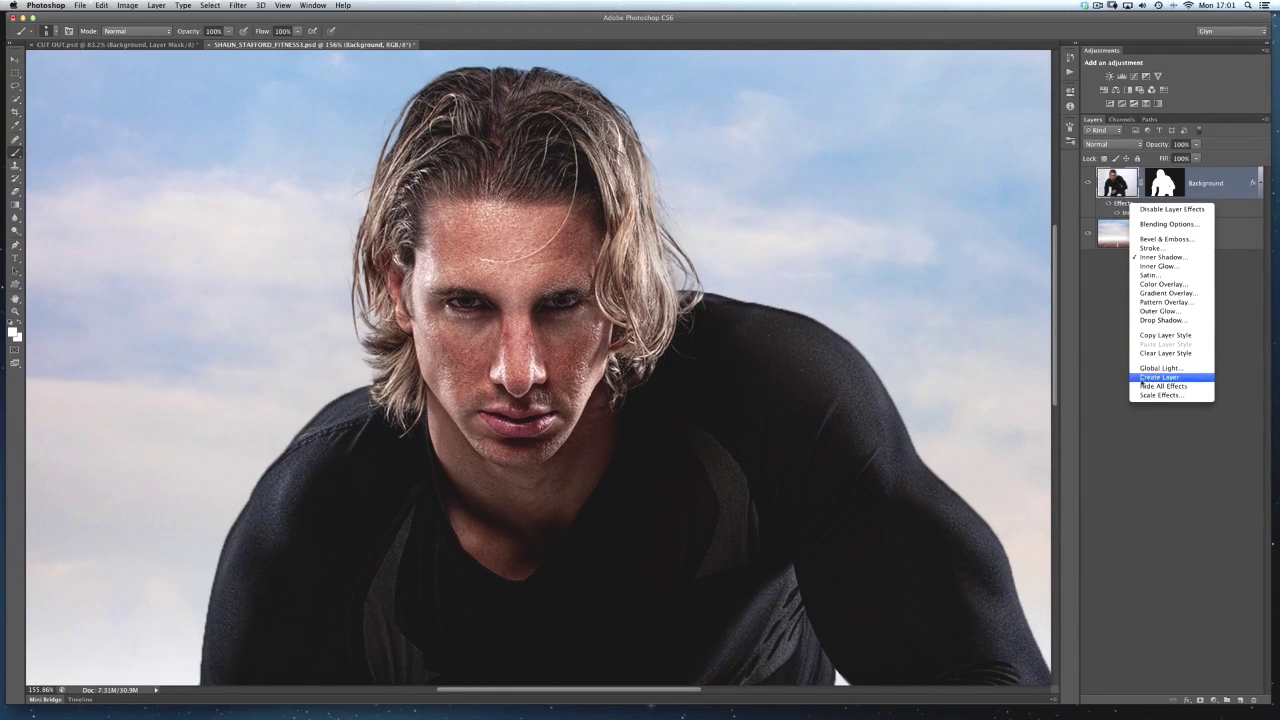
left_click(1158, 378)
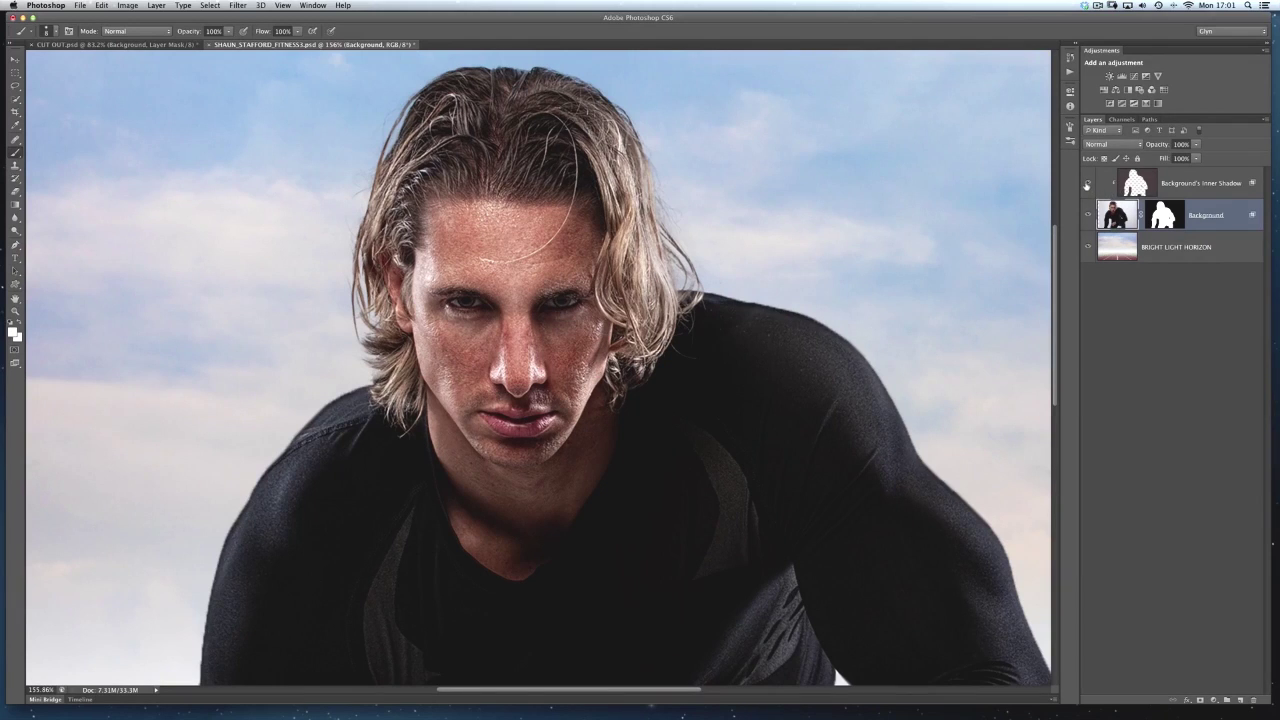
left_click(1088, 186)
left_click(1088, 186)
left_click(1089, 187)
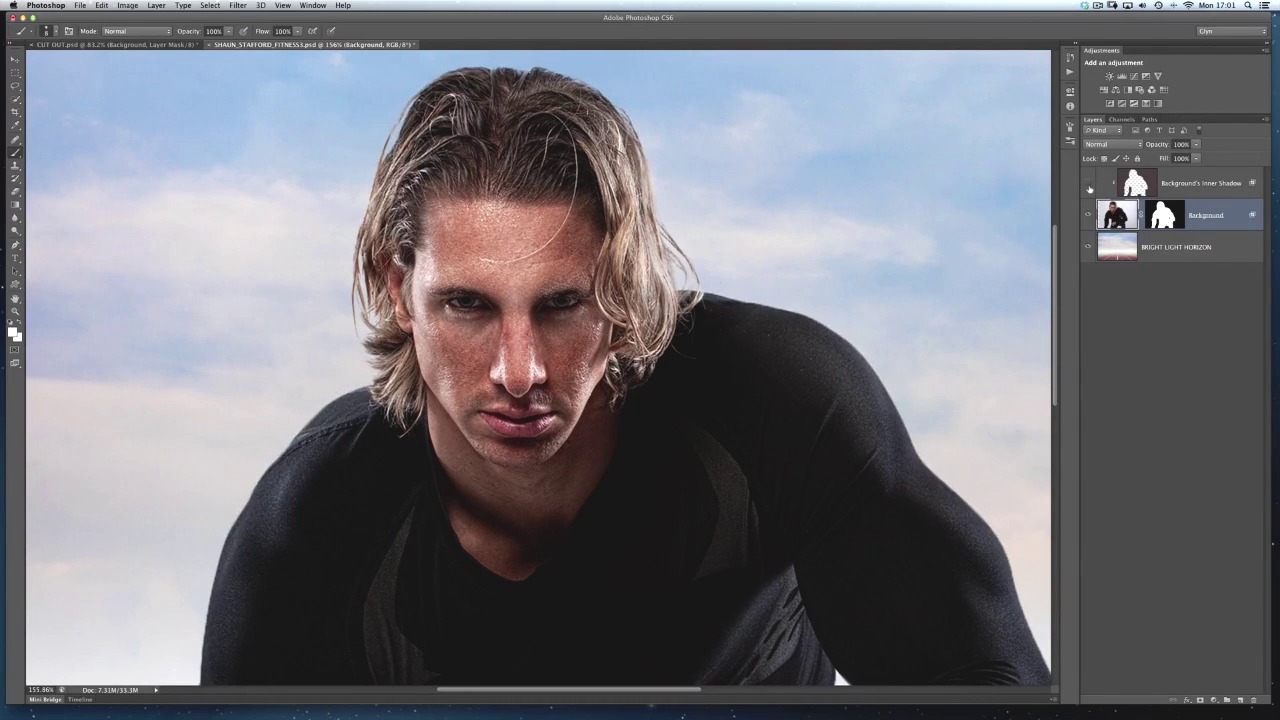
left_click(1089, 187)
left_click(1150, 183)
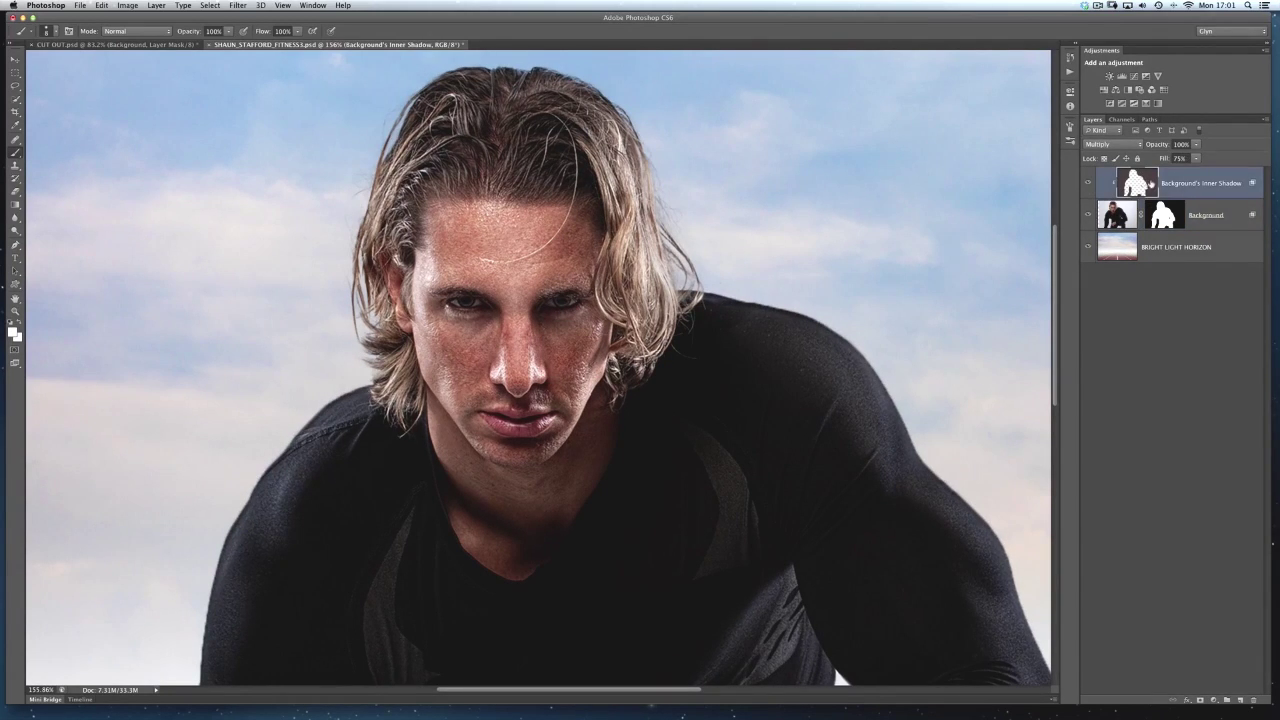
Step: Add a black hide-all mask to the inner shadow layer and enlarge the brush
left_click(1199, 699, "alt")
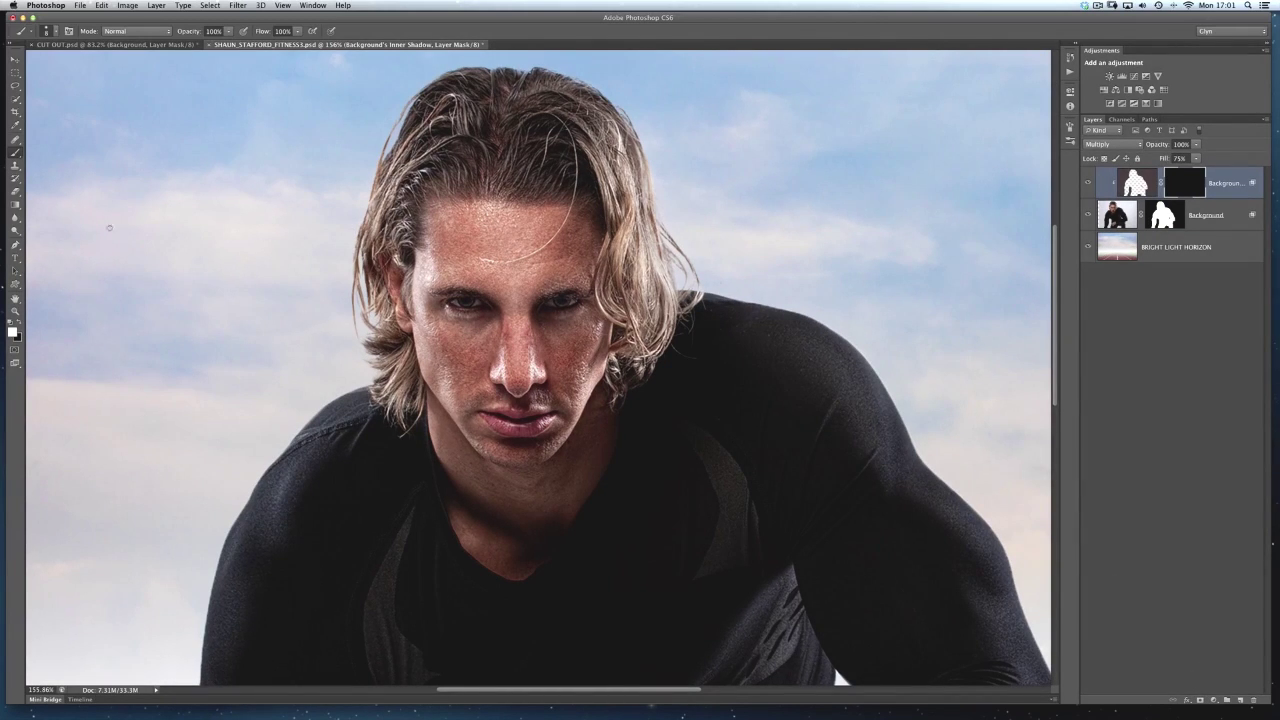
right_click(528, 305)
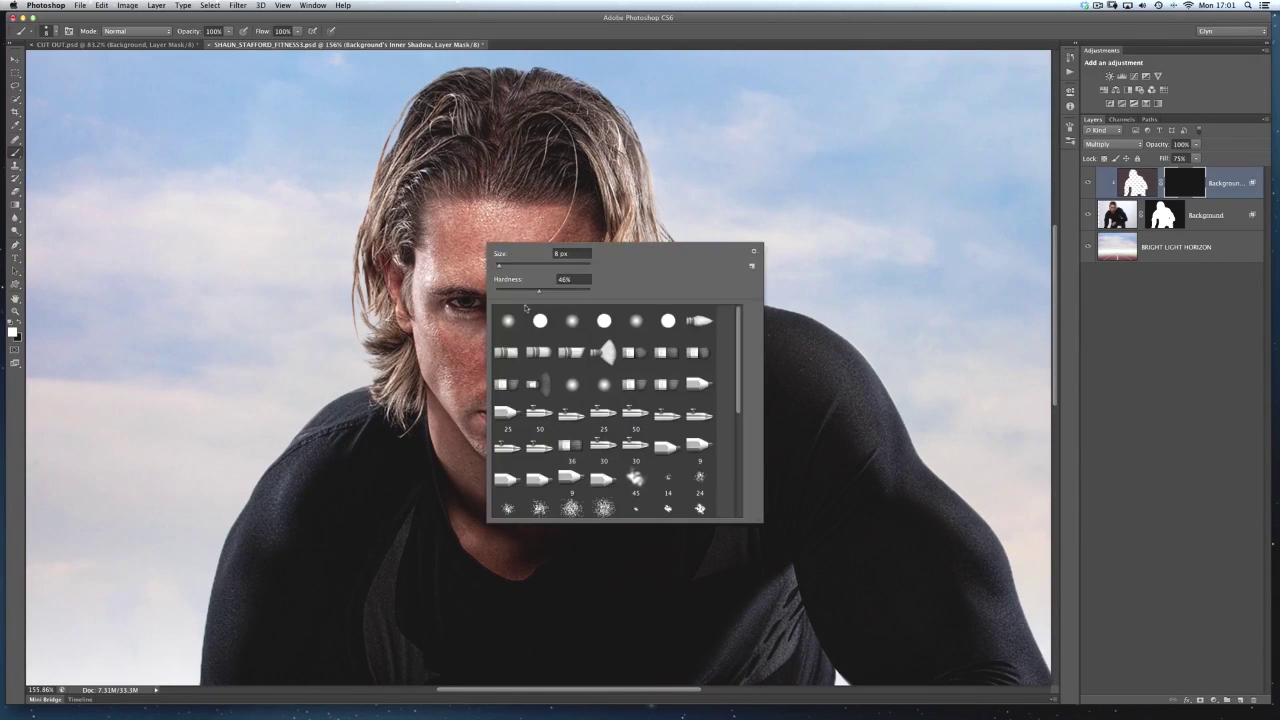
mouse_move(504, 270)
left_mouse_down()
mouse_move(540, 270)
mouse_move(502, 291)
left_mouse_up()
left_click(683, 29)
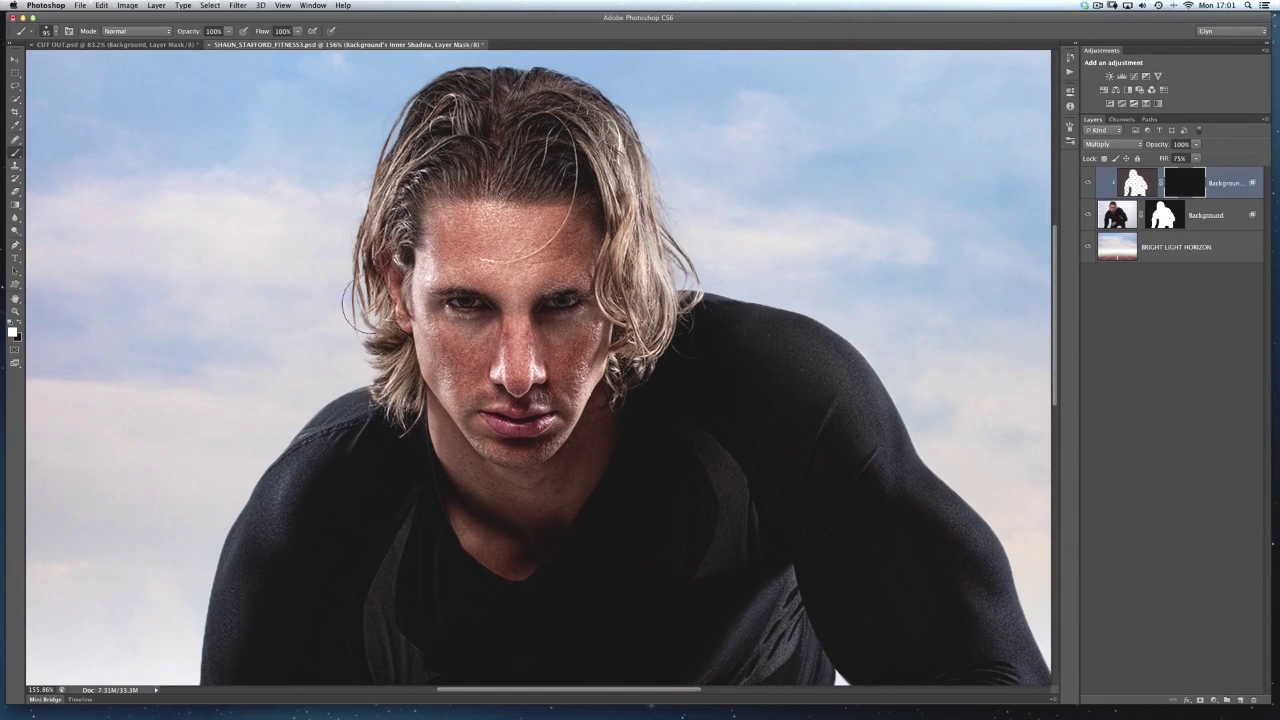
Step: Paint white along the left hair edge to reveal the shadow, checking it on and off
mouse_move(352, 340)
left_mouse_down()
mouse_move(374, 278)
mouse_move(352, 195)
mouse_move(362, 160)
left_mouse_up()
left_click(1089, 183)
left_click(1089, 183)
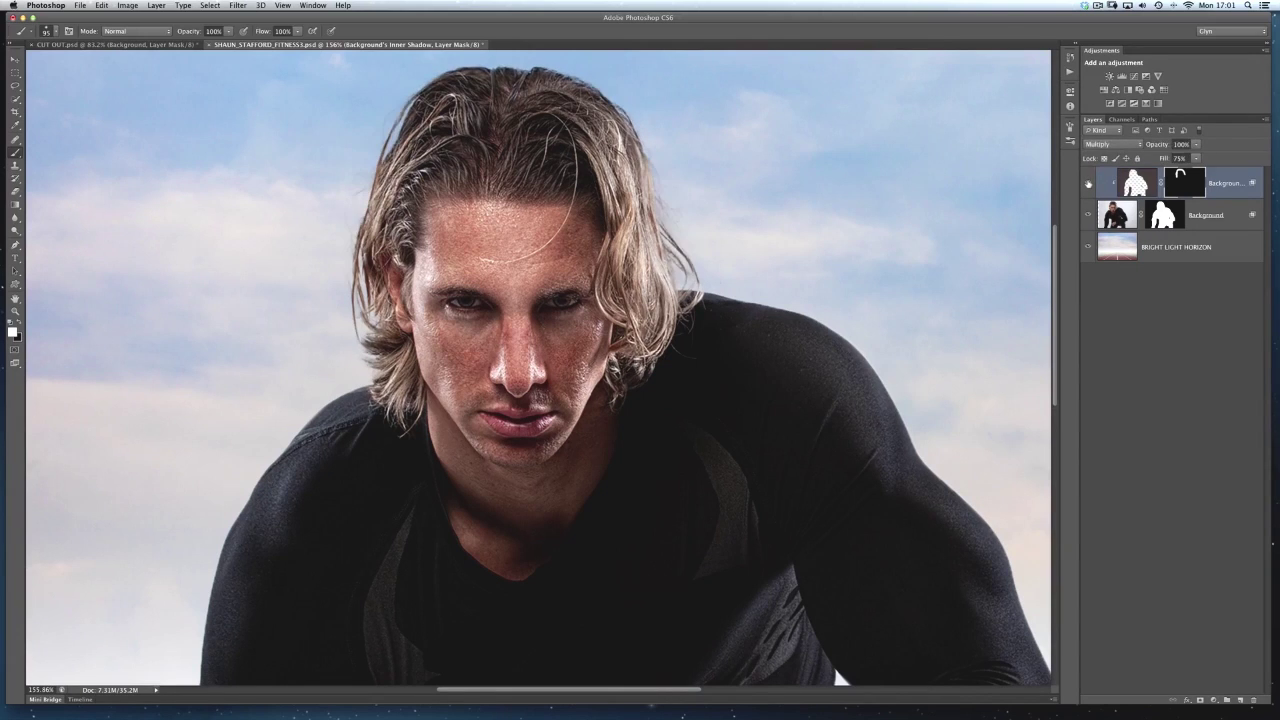
left_click(1089, 183)
scroll(466, 399, "down", 5)
scroll(279, 561, "up", 5)
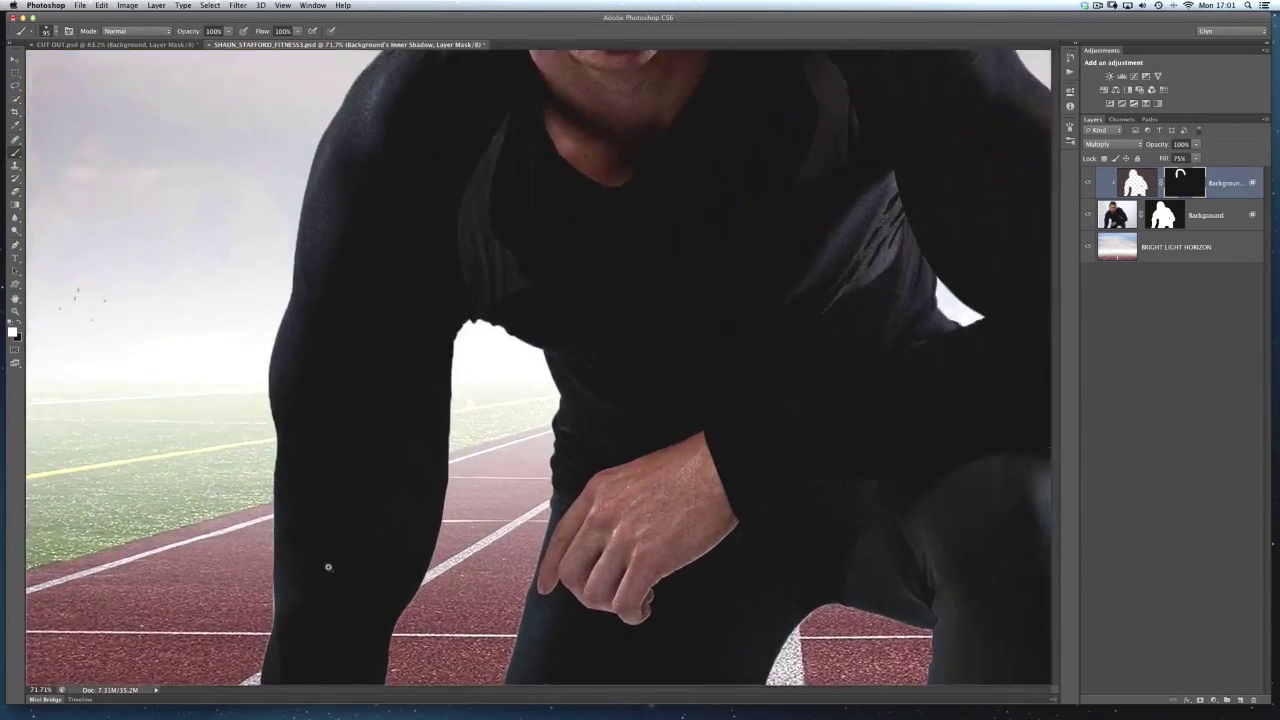
scroll(386, 441, "up", 2)
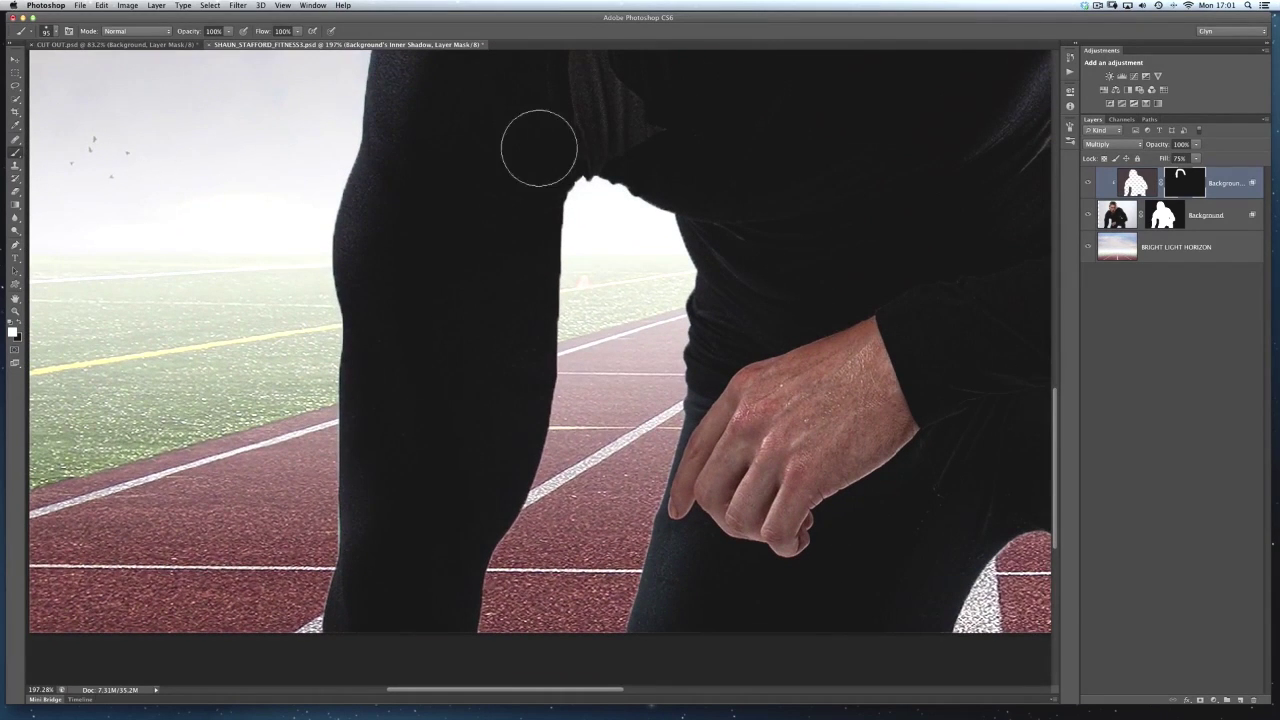
key("v")
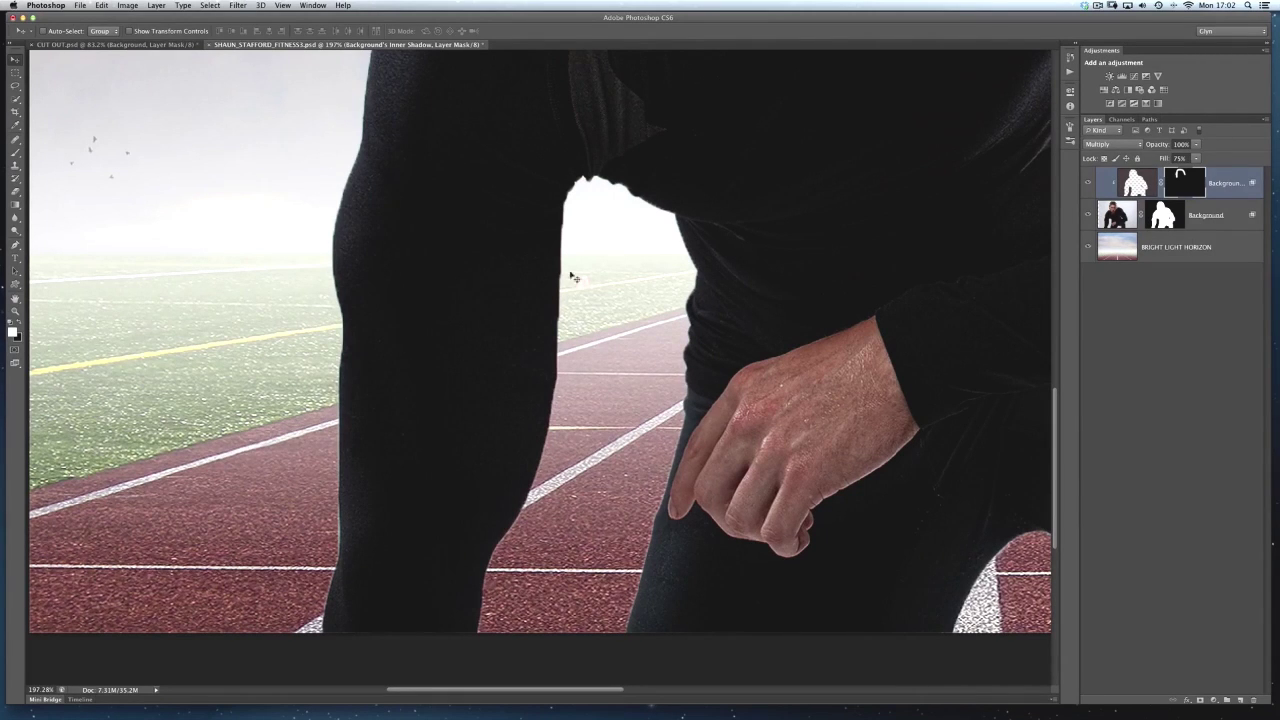
scroll(590, 350, "down", 2)
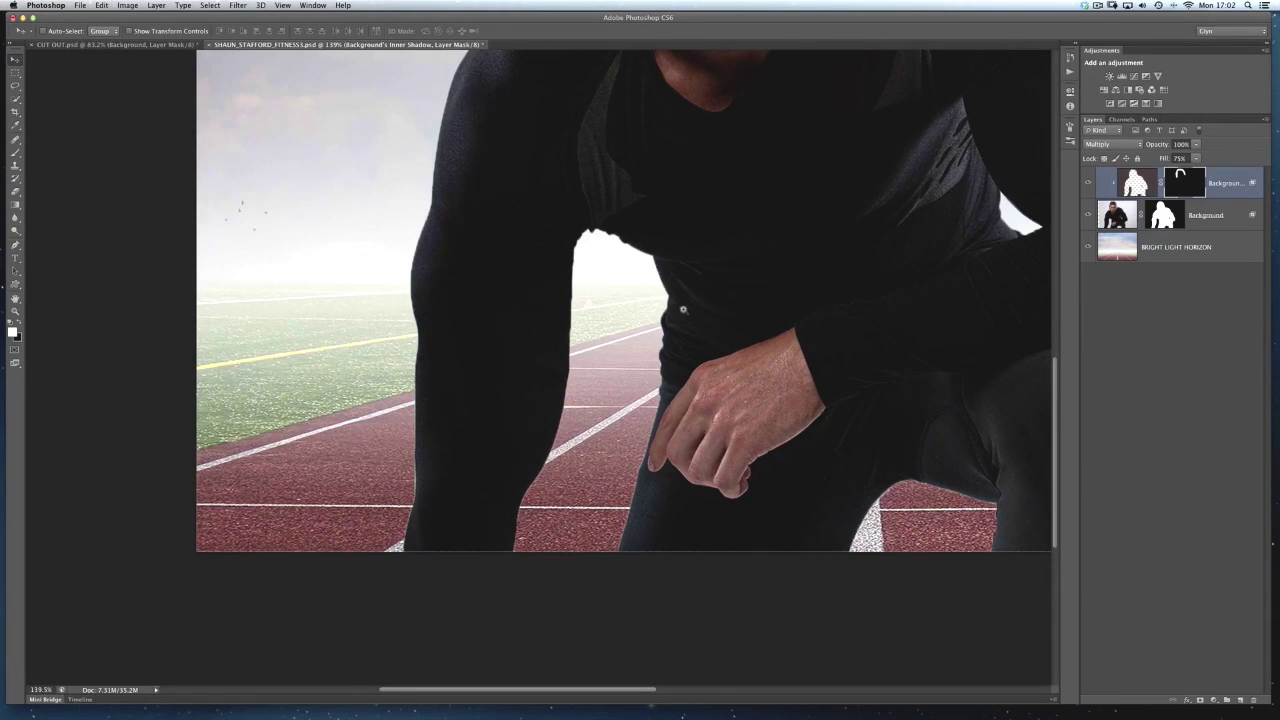
scroll(664, 298, "down", 2)
scroll(532, 317, "down", 3)
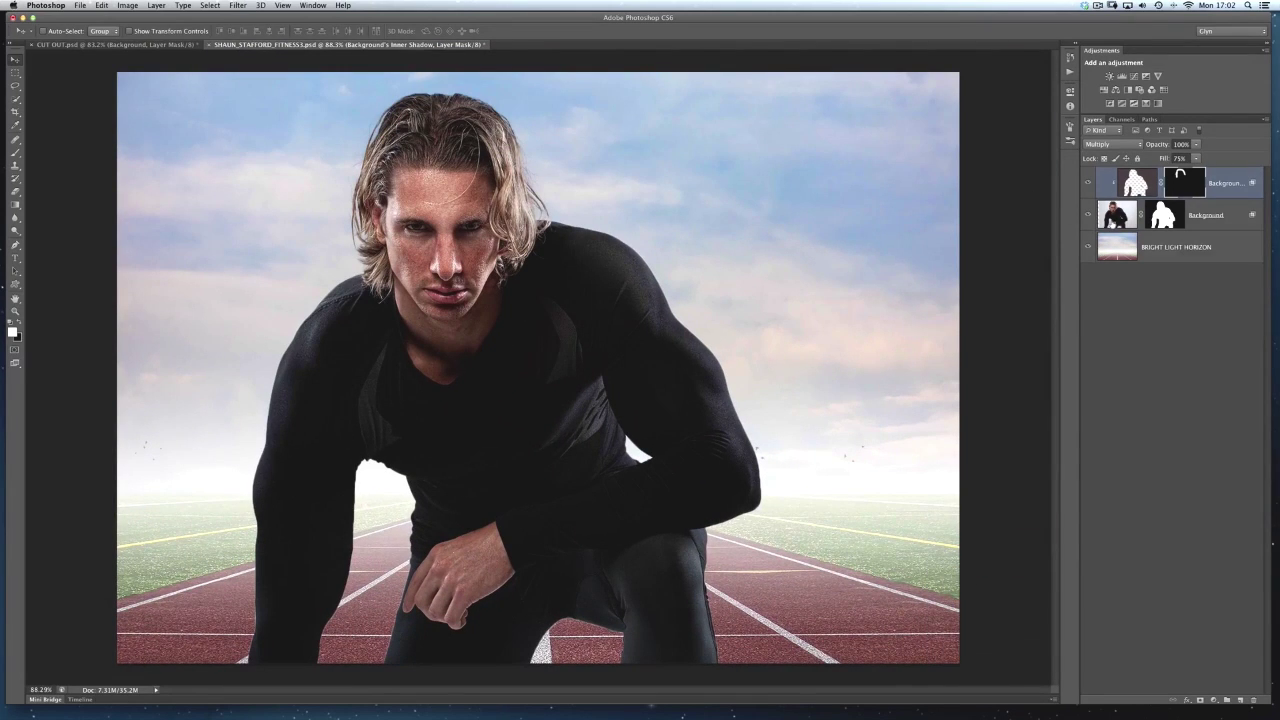
left_click(1118, 218)
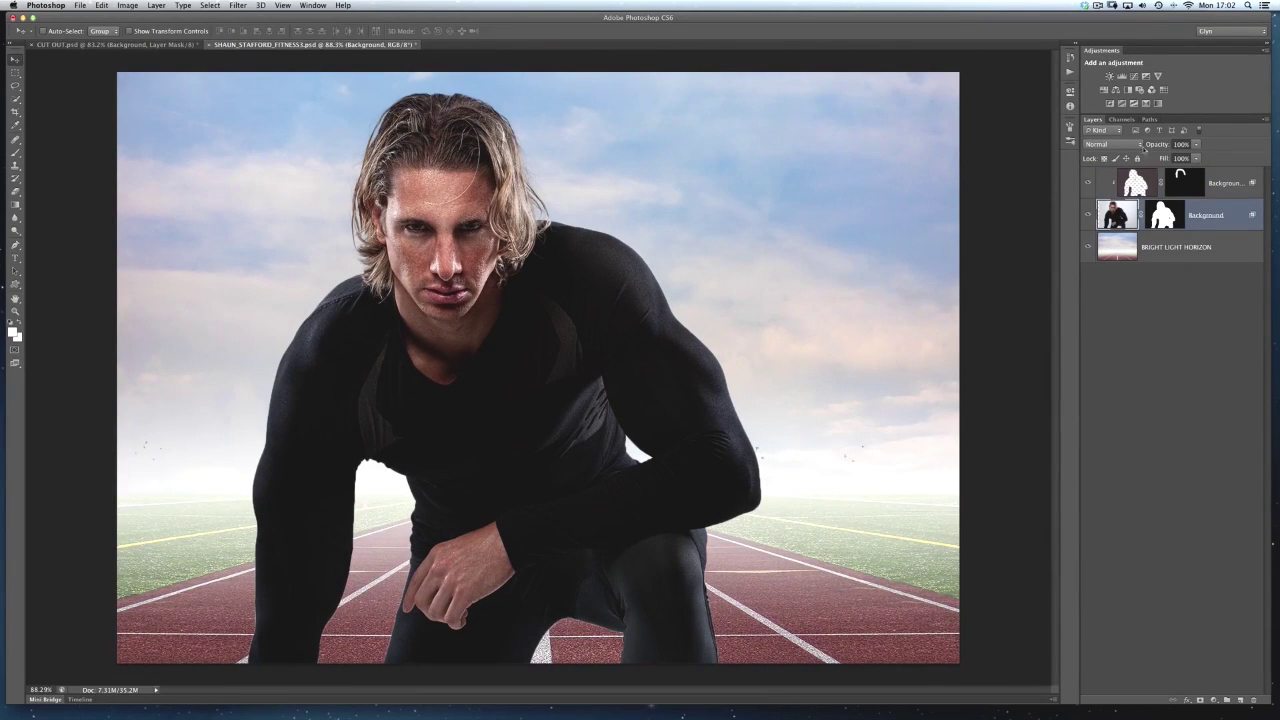
Step: Apply a 2.0-pixel Gaussian Blur to the Background layer's mask
left_click(1165, 216)
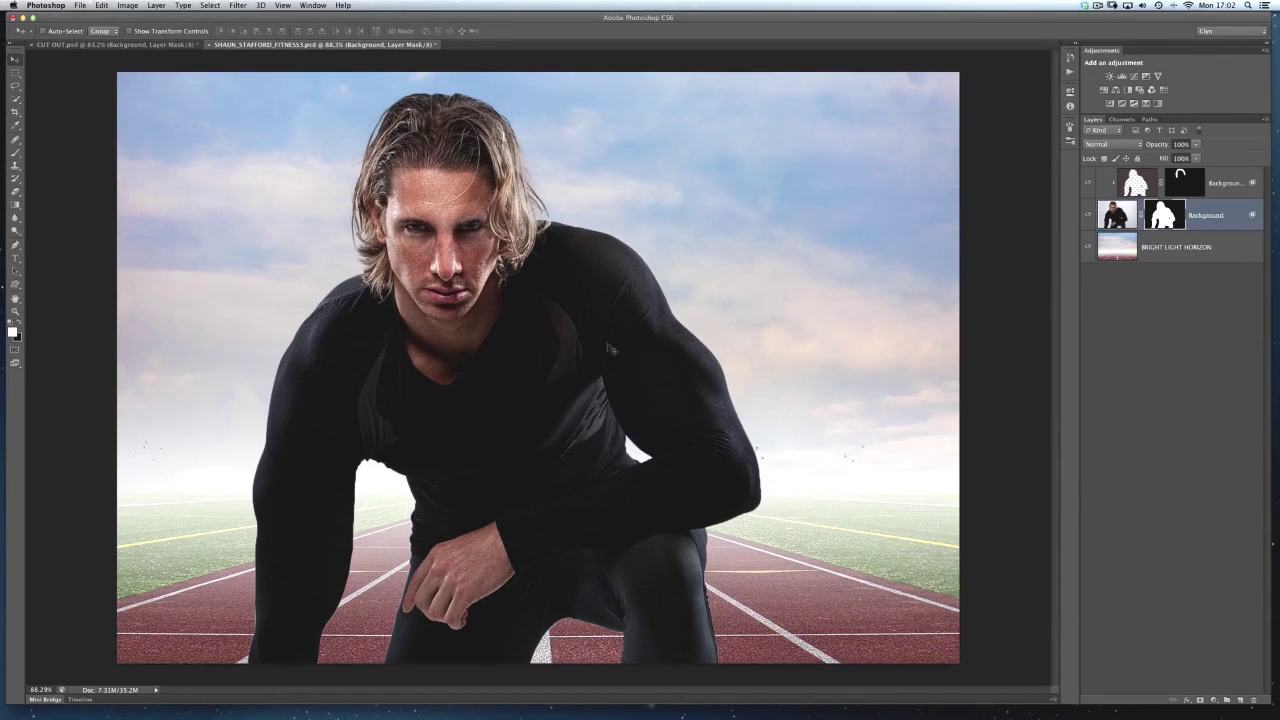
left_click(238, 6)
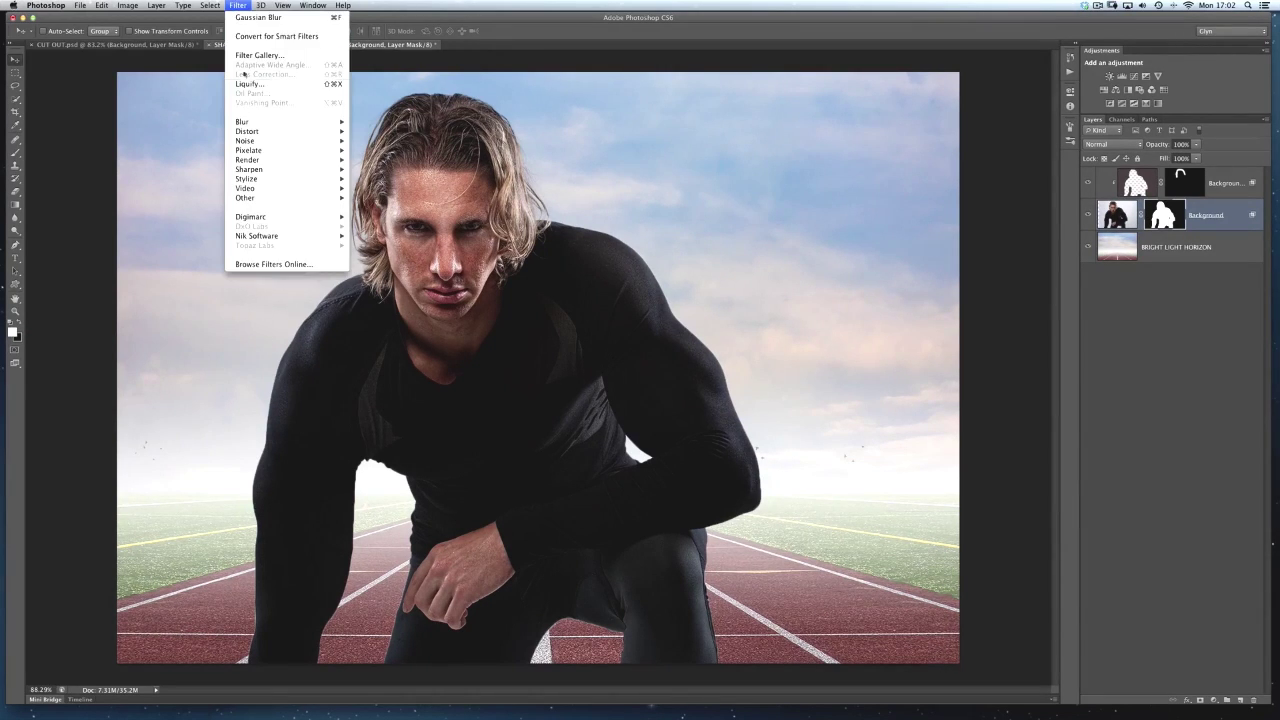
left_click(385, 195)
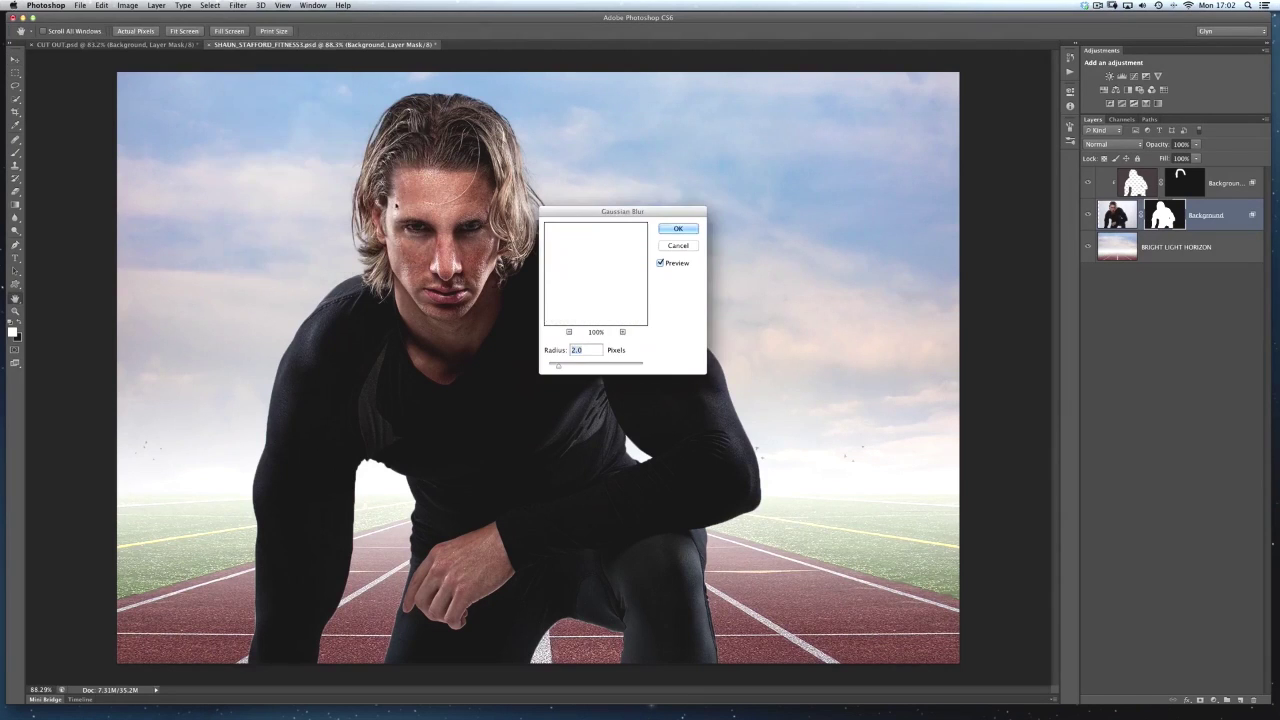
left_click_drag(622, 214, 637, 218)
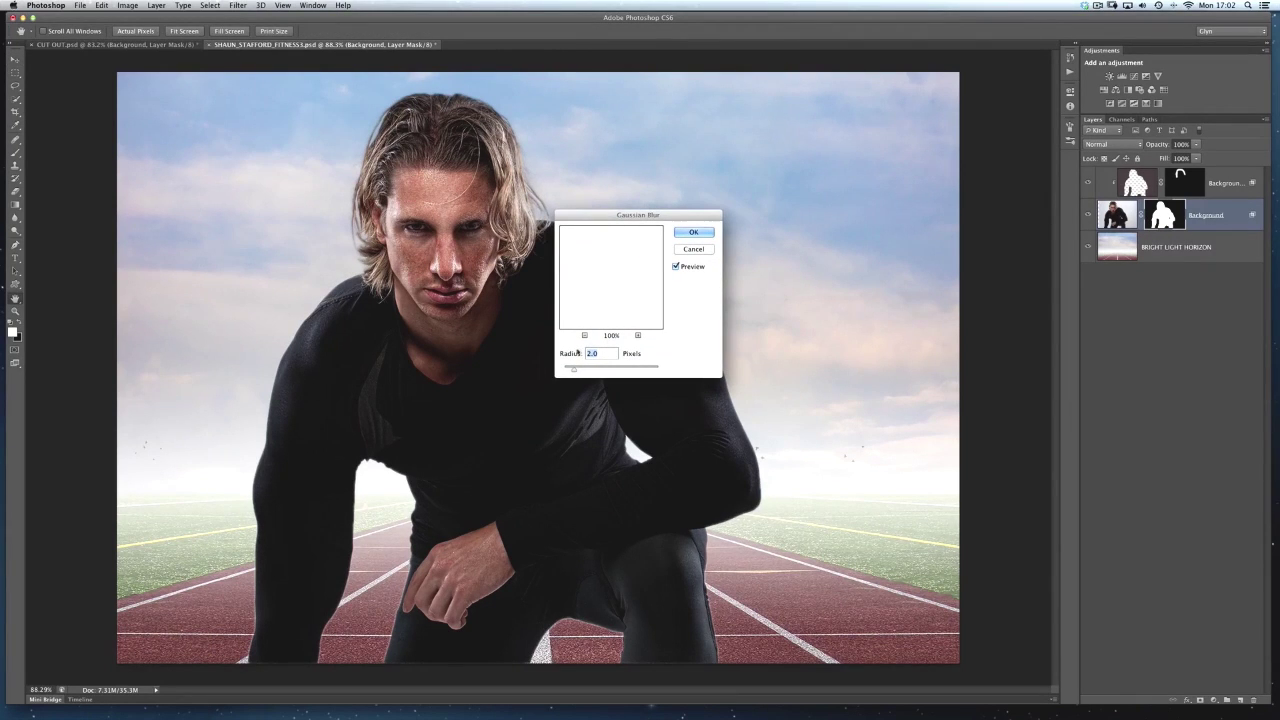
left_click(694, 234)
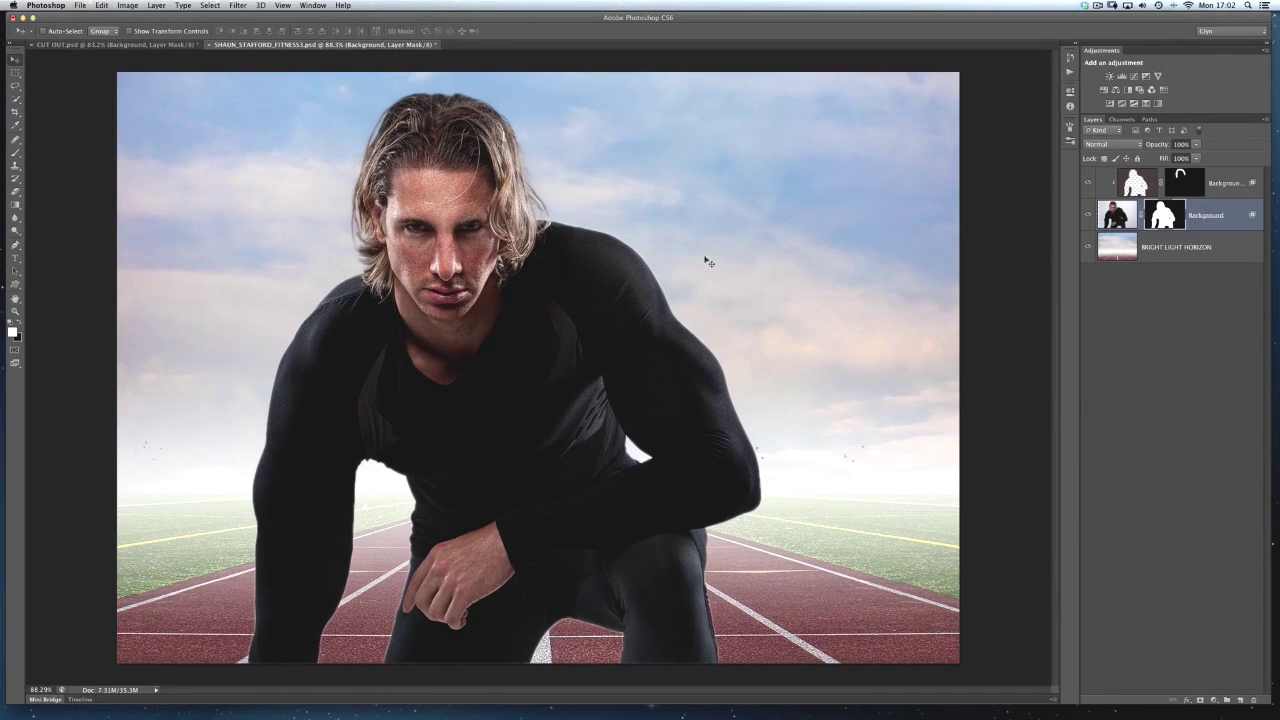
Step: Draw a freehand Lasso selection around the body's edges, excluding the head and hair
left_click(15, 86)
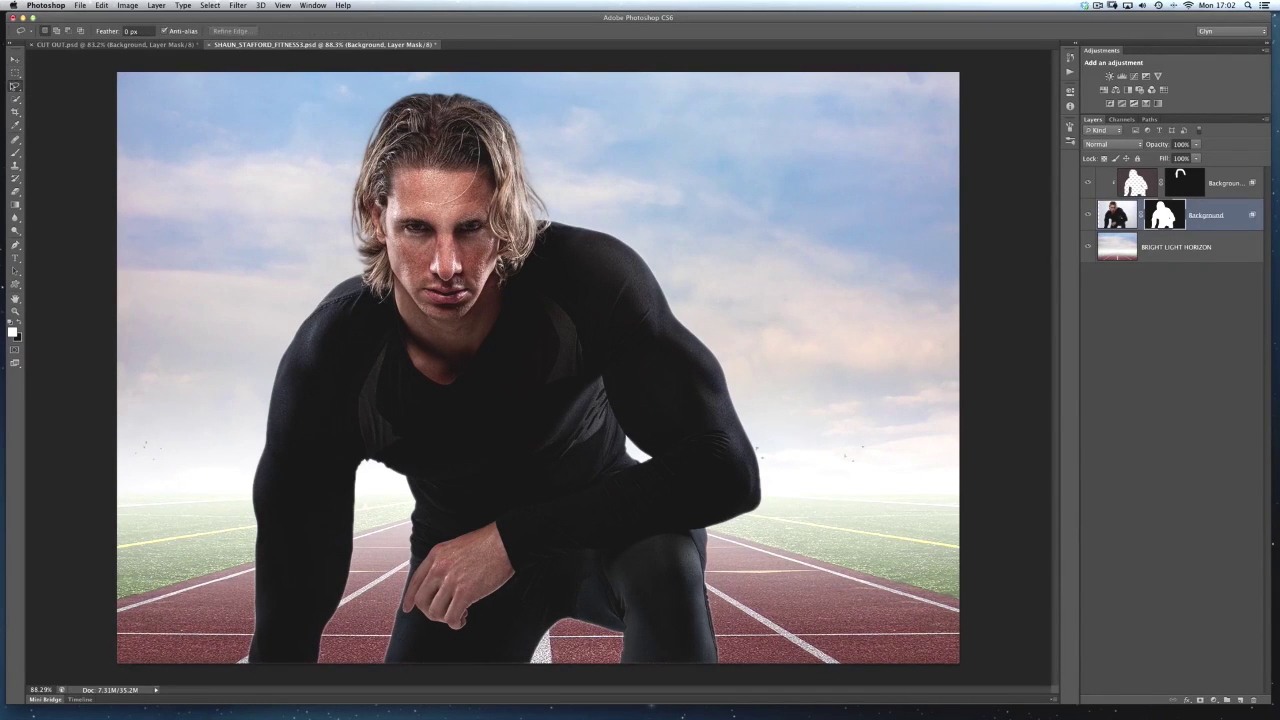
left_click(54, 89)
mouse_move(597, 216)
left_mouse_down()
mouse_move(794, 431)
mouse_move(783, 691)
mouse_move(433, 698)
mouse_move(222, 686)
mouse_move(211, 672)
mouse_move(227, 437)
mouse_move(258, 323)
mouse_move(309, 276)
mouse_move(344, 271)
mouse_move(396, 327)
mouse_move(469, 338)
mouse_move(536, 305)
mouse_move(585, 213)
left_mouse_up()
scroll(364, 437, "up", 4)
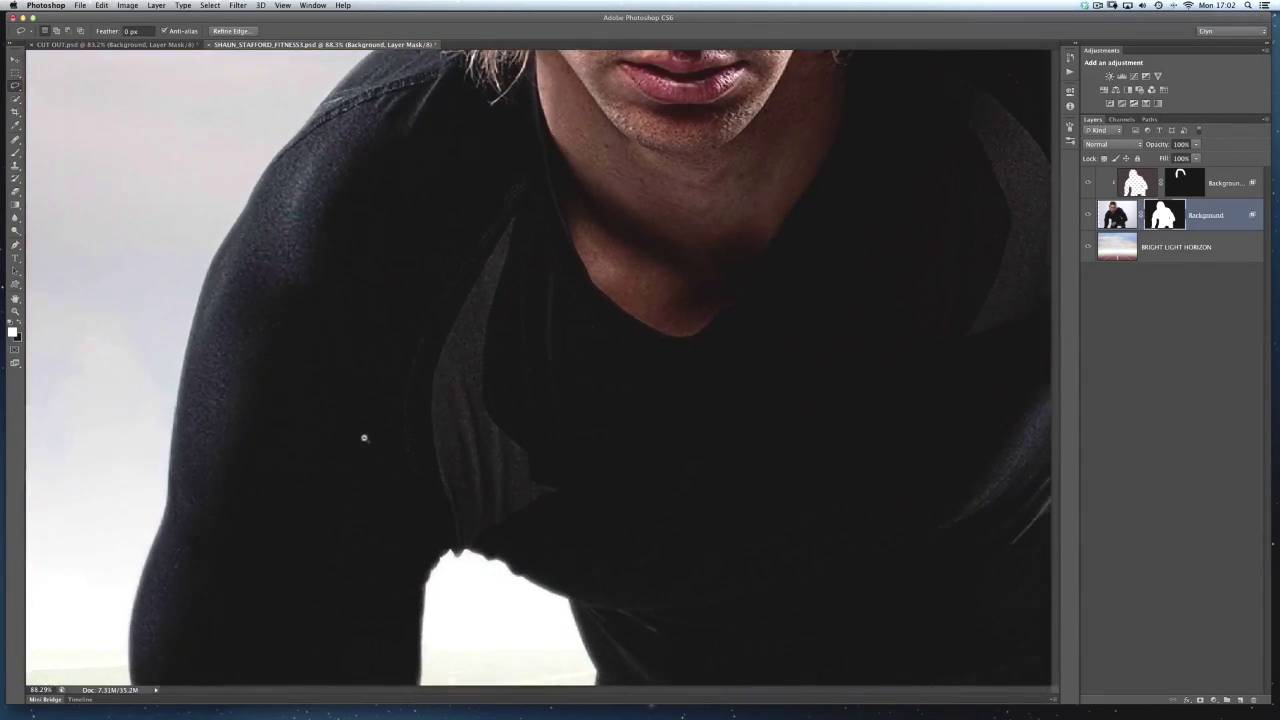
scroll(364, 437, "down", 10)
scroll(429, 383, "up", 5)
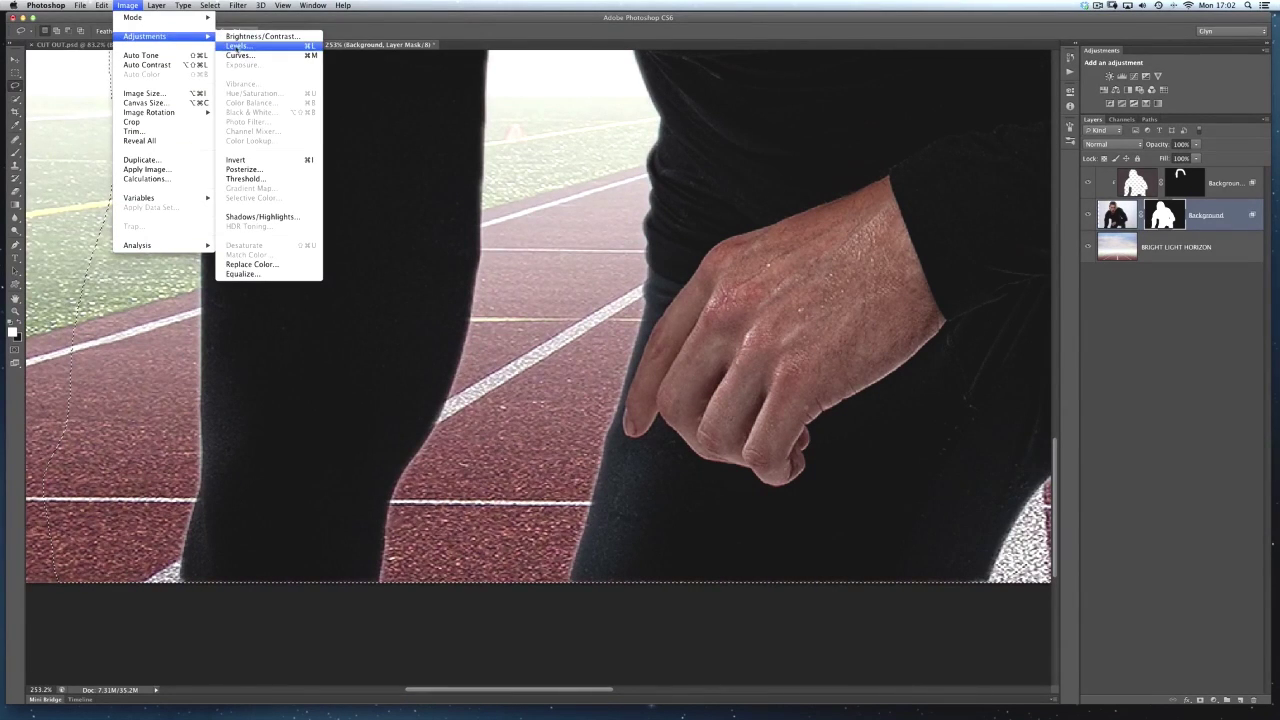
Step: Raise the Levels black input to 142 on the selected mask area to remove the halo
left_click(236, 47)
mouse_move(540, 170)
left_mouse_down()
mouse_move(520, 230)
mouse_move(444, 153)
mouse_move(537, 168)
left_mouse_up()
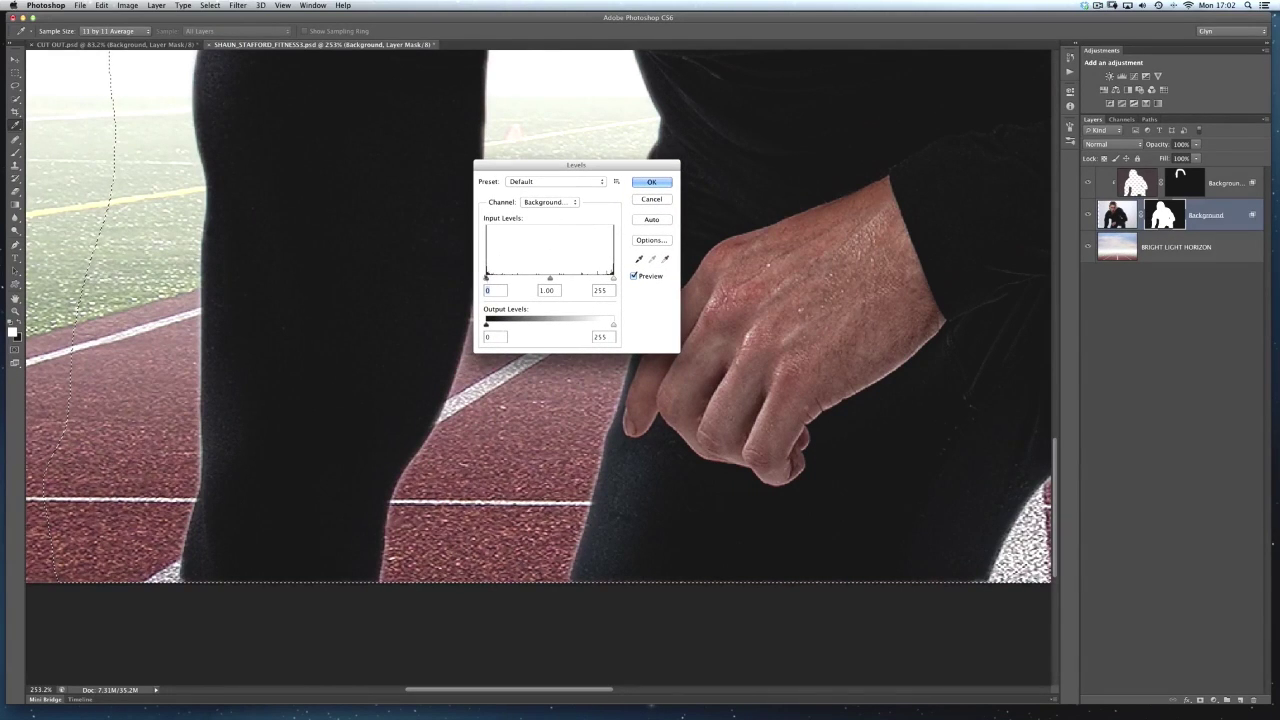
left_click_drag(487, 279, 540, 280)
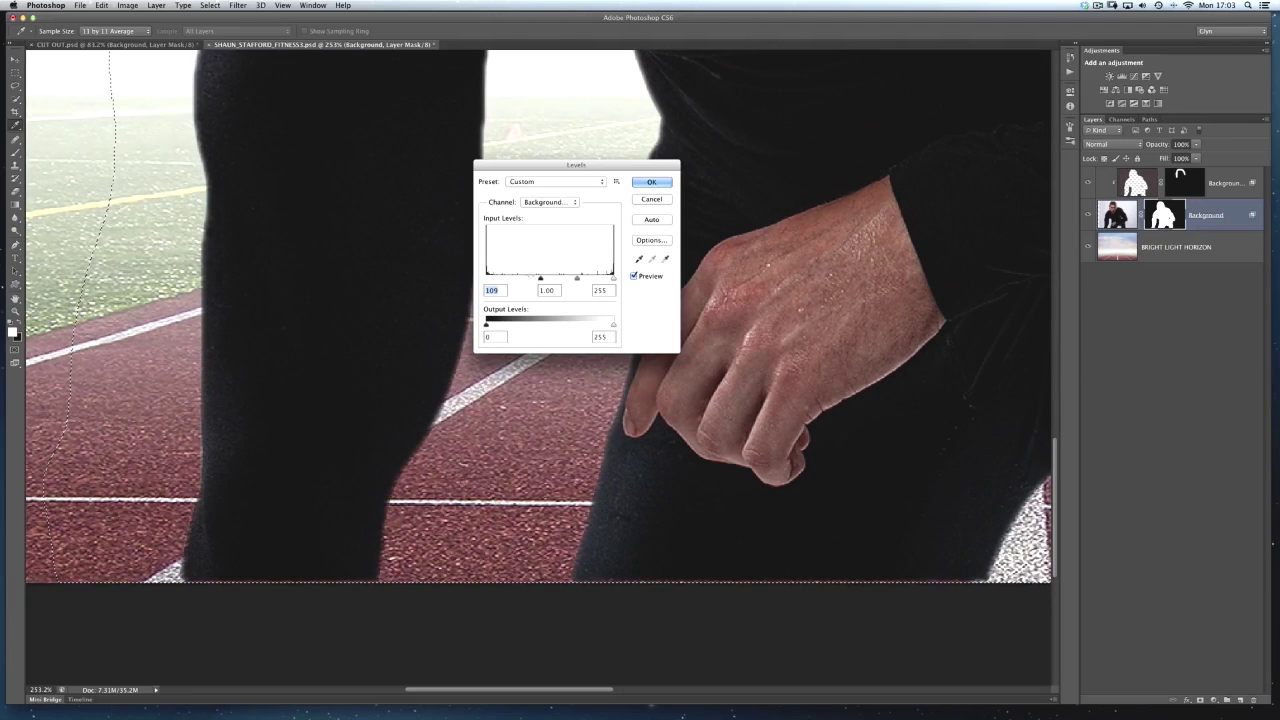
left_click_drag(541, 280, 557, 280)
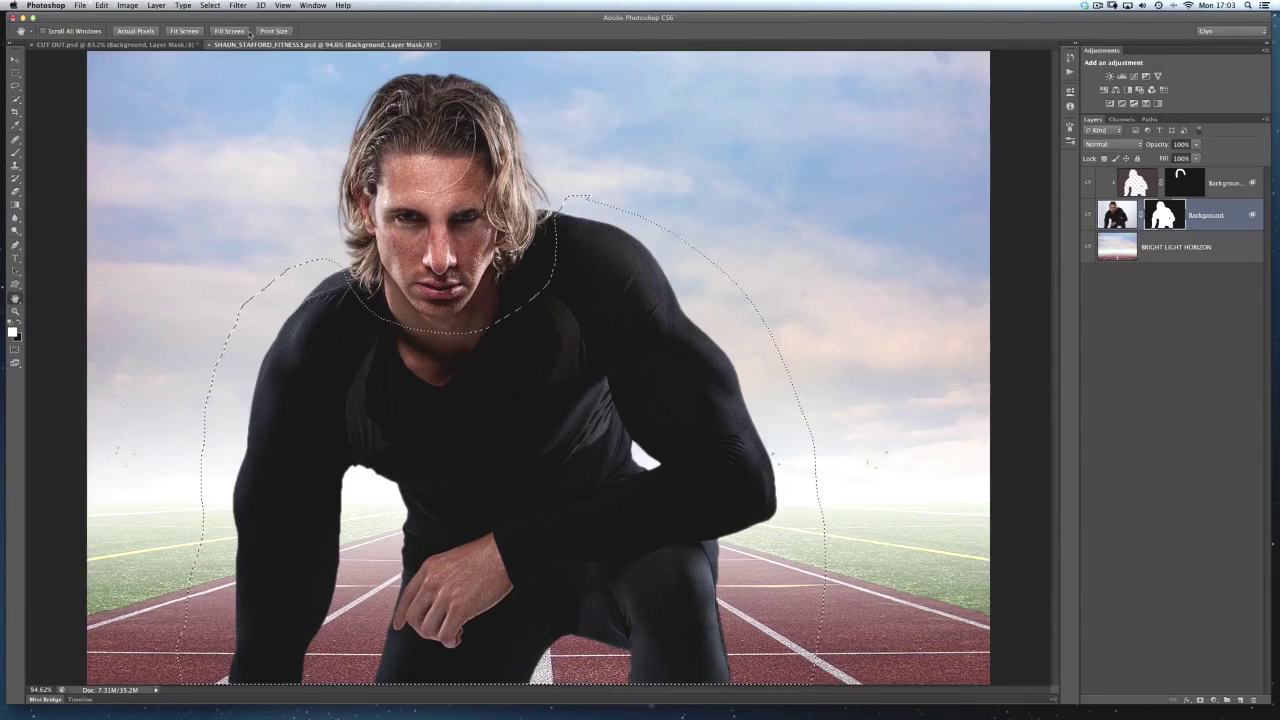
Step: Clear the lasso selection around the body with Select > Deselect
left_click(210, 5)
left_click(222, 27)
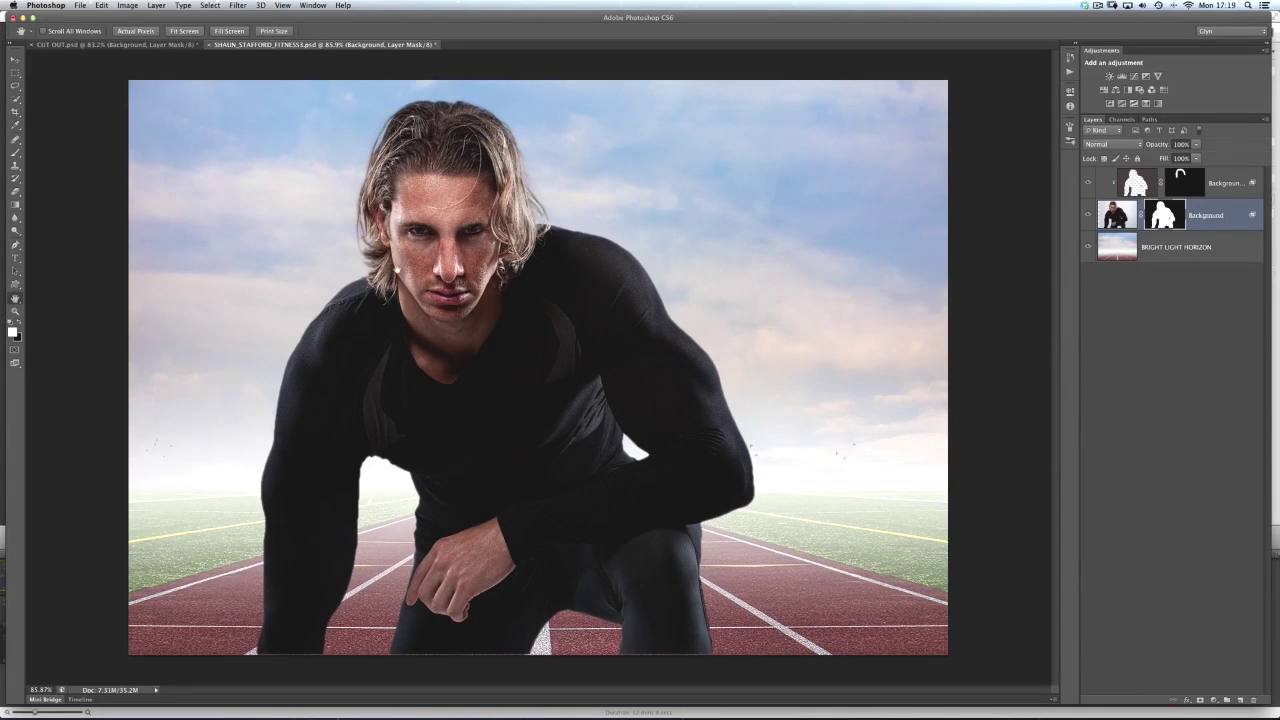
Step: Switch to Google Chrome showing the Photoshop Know How: Selections workshop blog page
key("ctrl+Up")
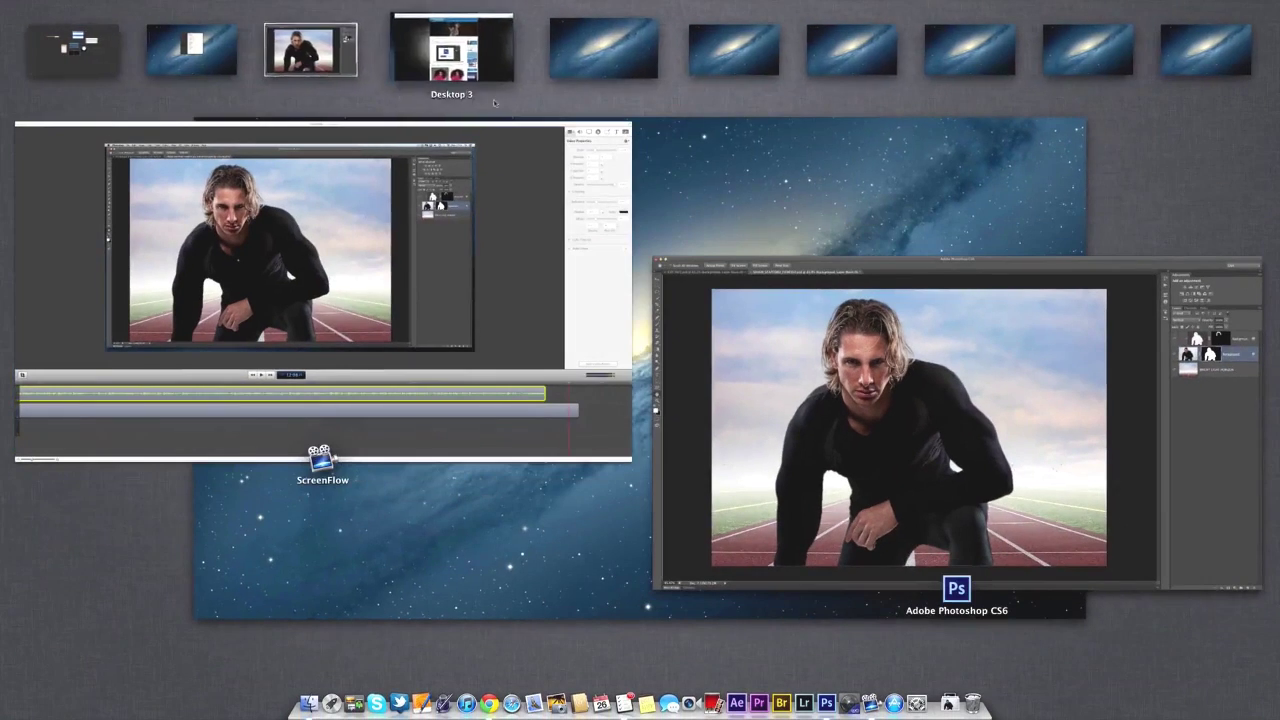
key("ctrl+Right")
left_click(948, 453)
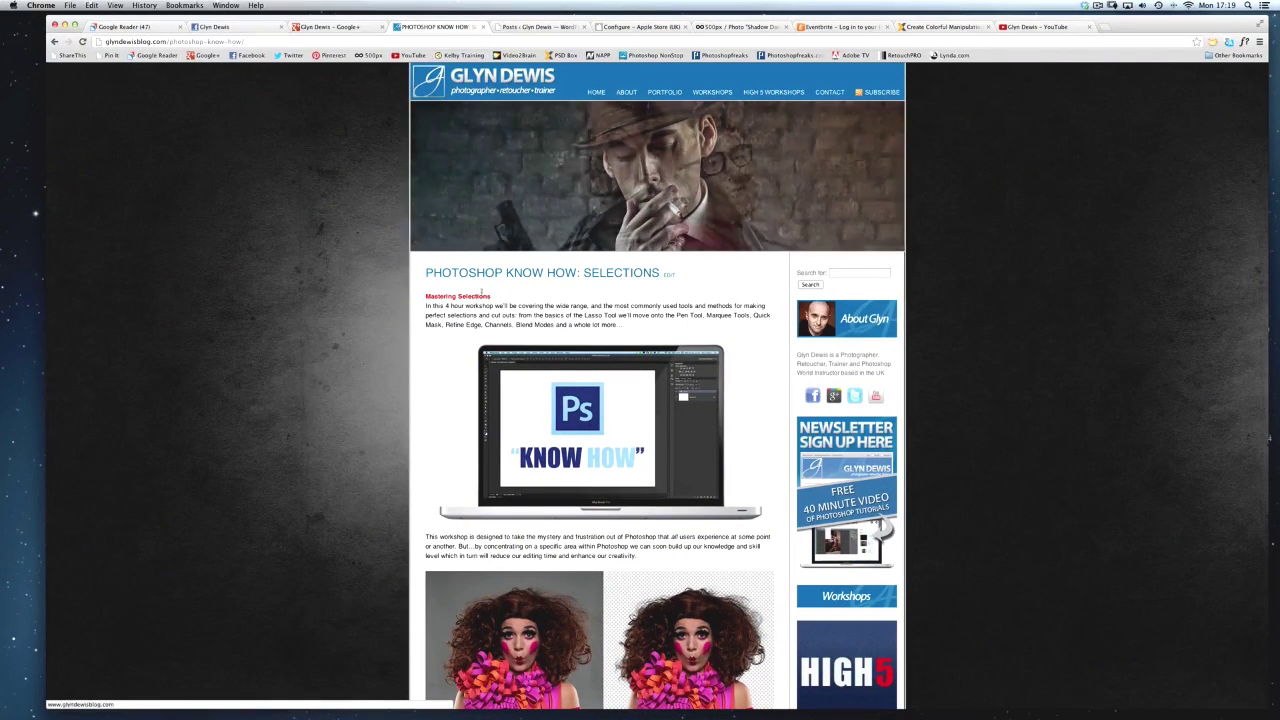
mouse_move(718, 97)
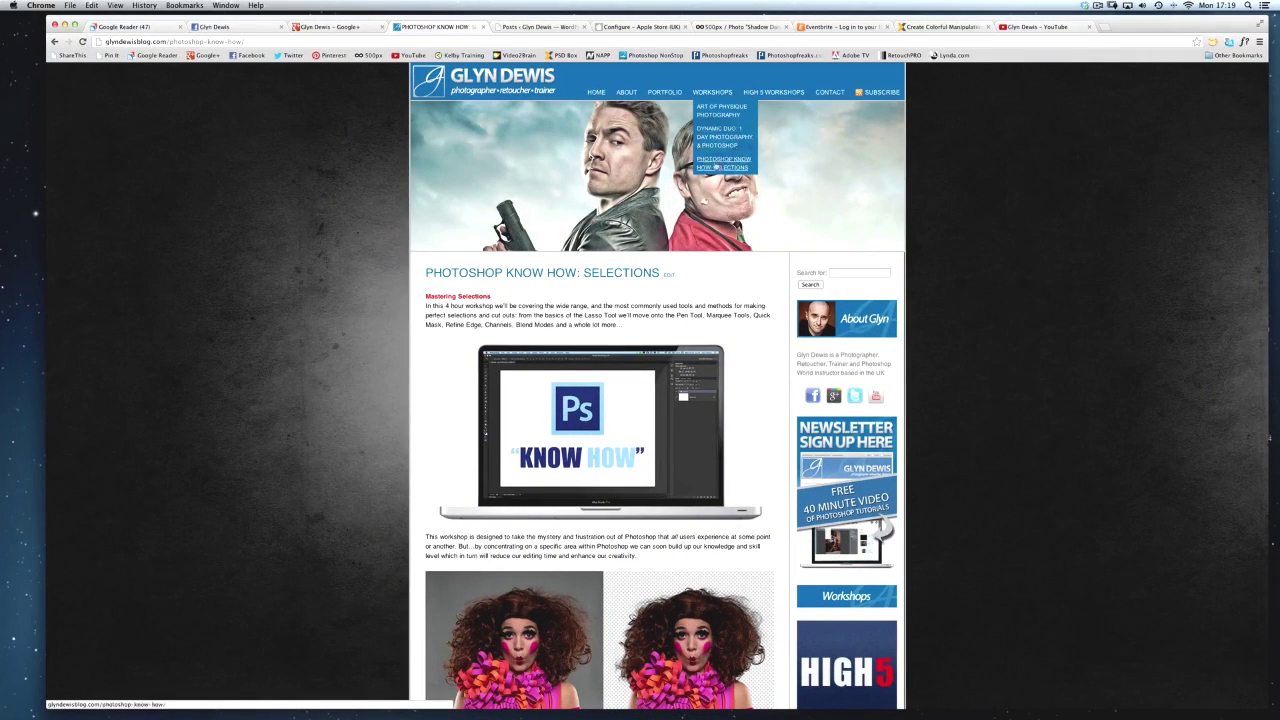